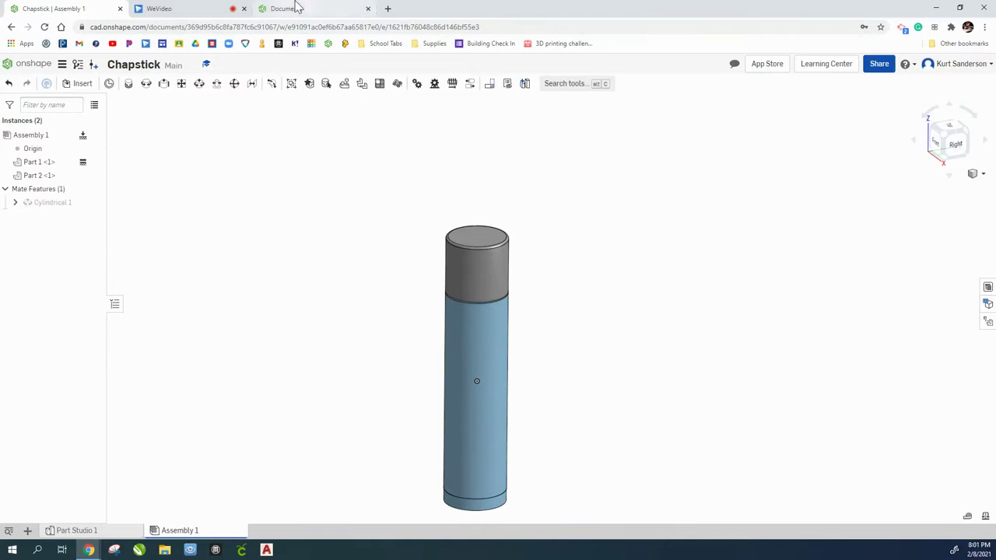
# Create a new document named Chapstick from the documents page.
pyautogui.click(69, 92)
pyautogui.click(70, 109)
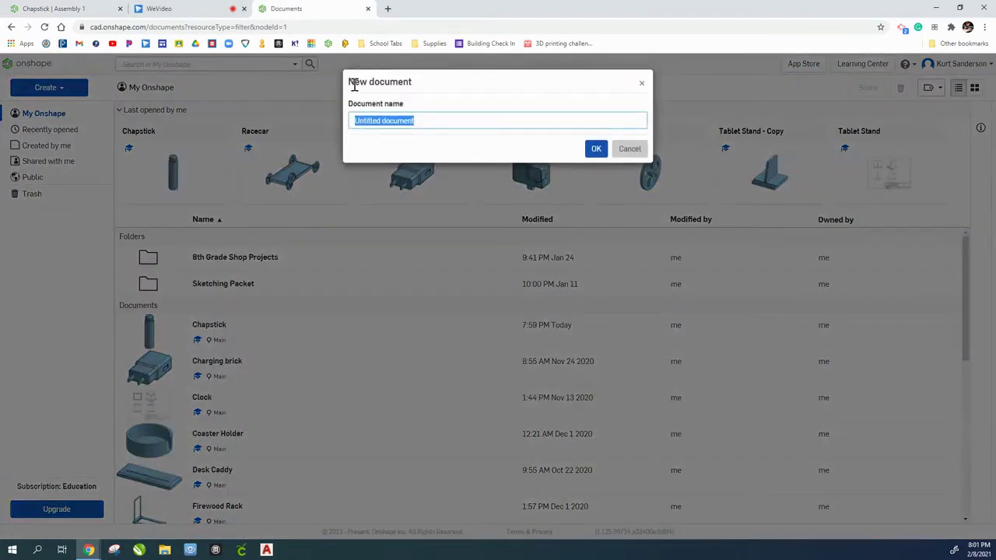
pyautogui.write('Chapstick')
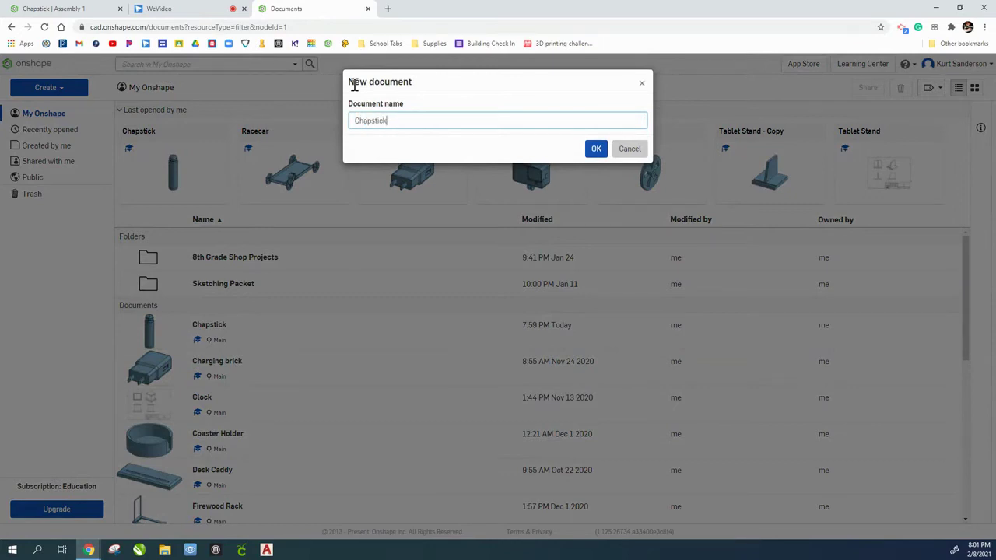
pyautogui.press('Return')
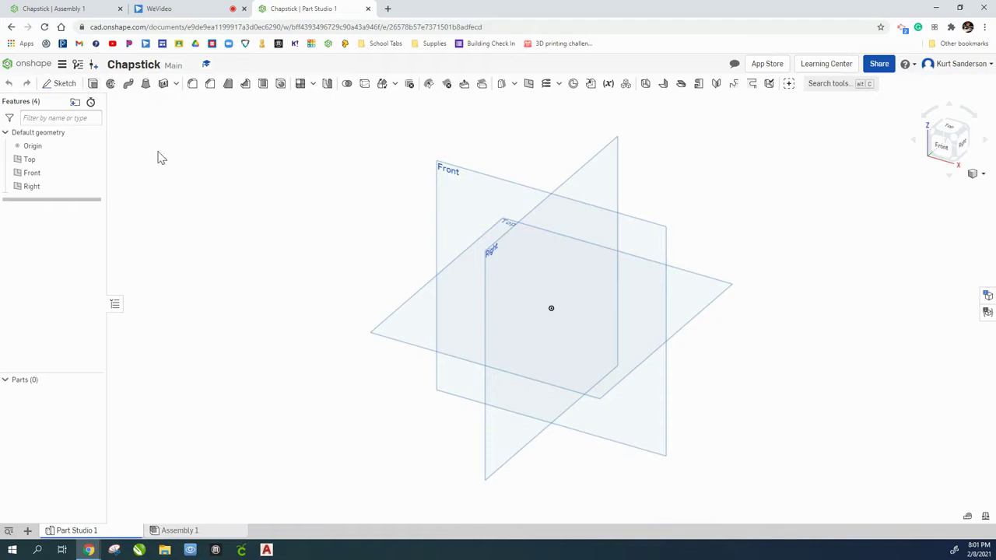
# Set the workspace's default length unit to Millimeter.
pyautogui.click(63, 65)
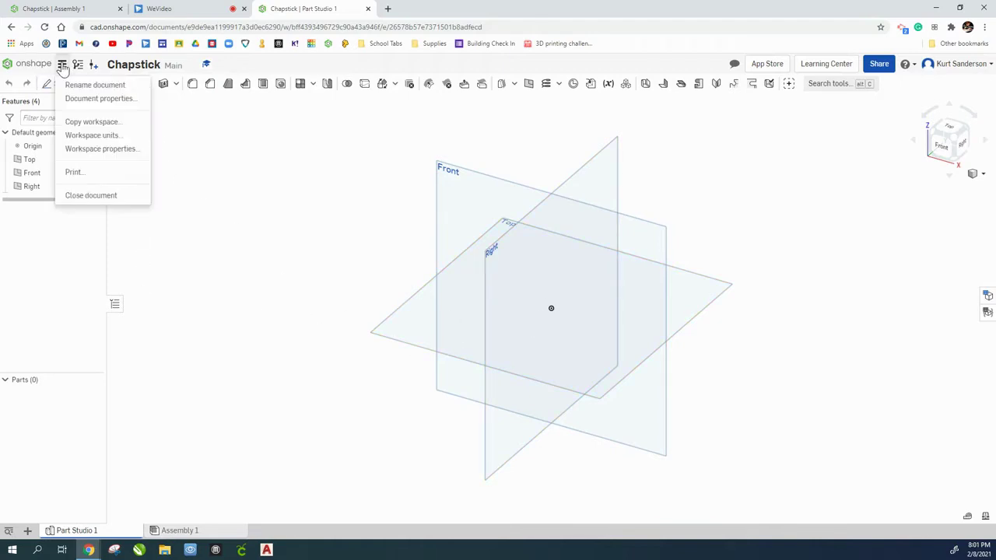
pyautogui.click(115, 135)
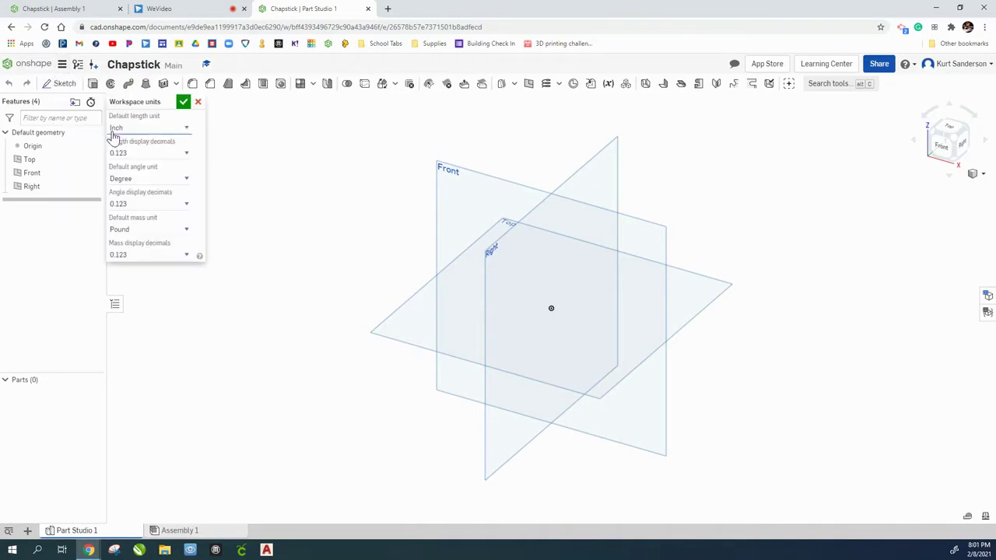
pyautogui.click(160, 127)
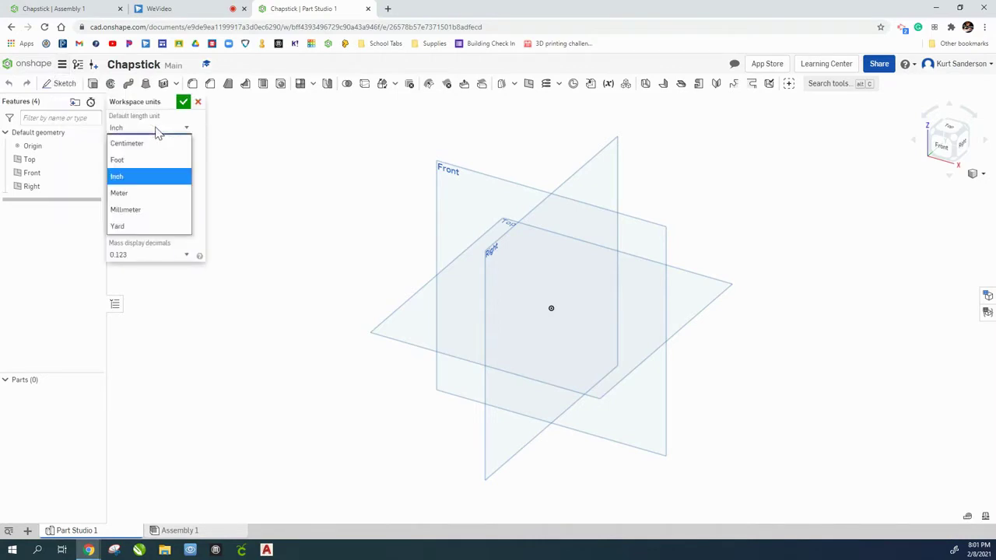
pyautogui.click(134, 210)
pyautogui.click(183, 102)
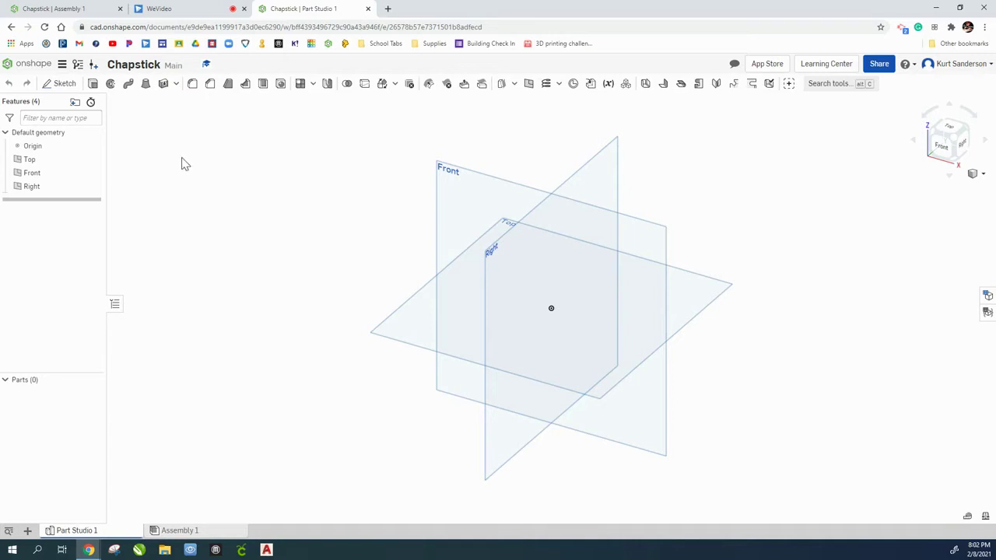
# Sketch a circle of 14.9 mm diameter centred on the origin on the Top plane and finish the sketch.
pyautogui.click(60, 83)
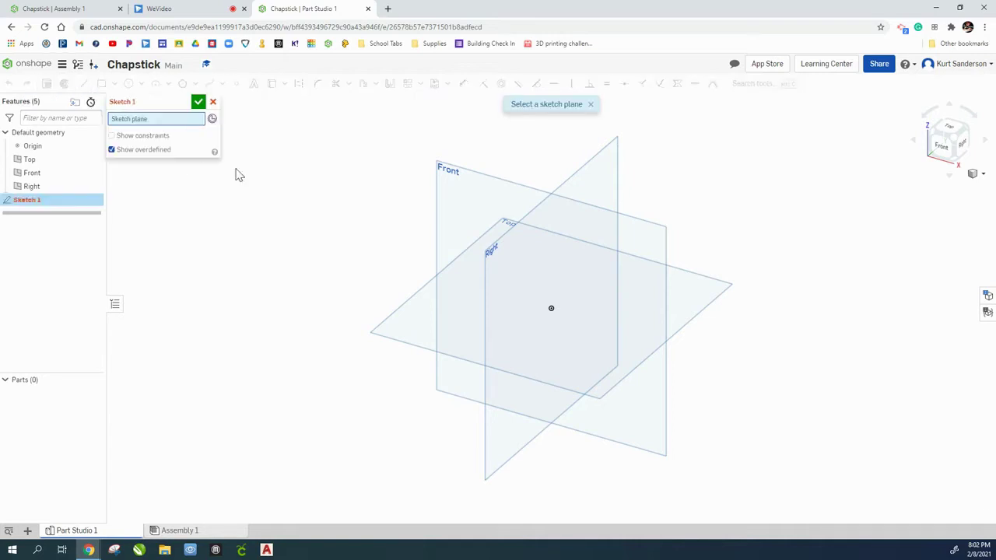
pyautogui.click(403, 324)
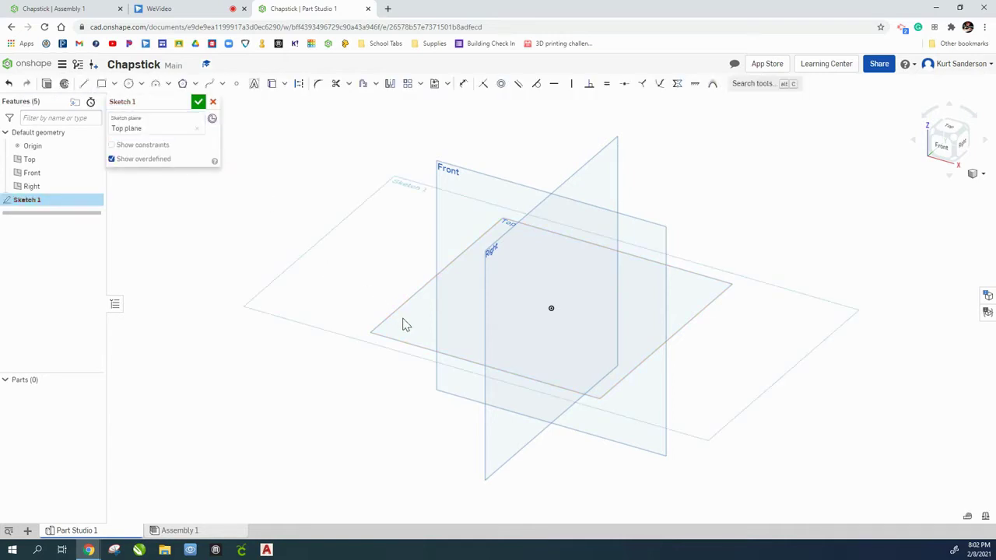
pyautogui.rightClick(349, 262)
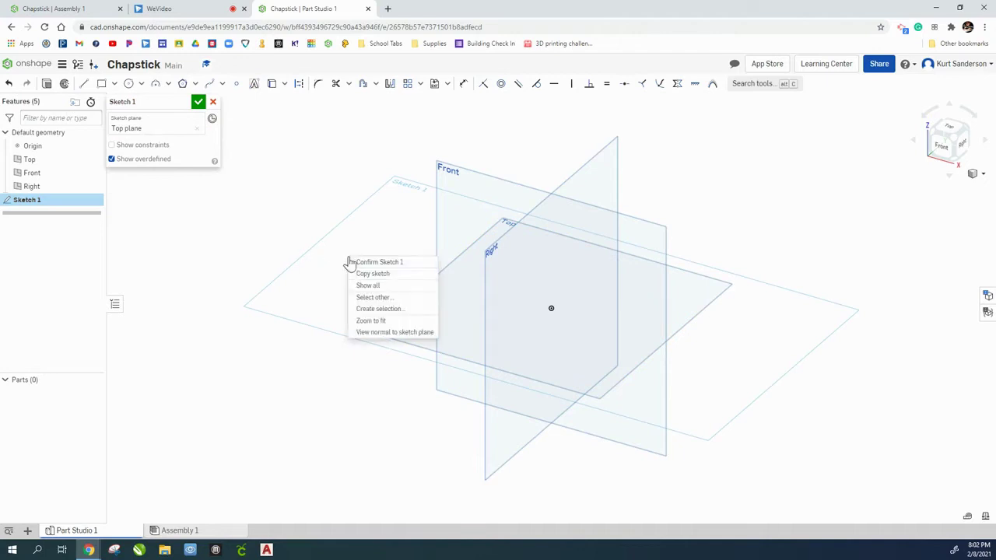
pyautogui.click(378, 333)
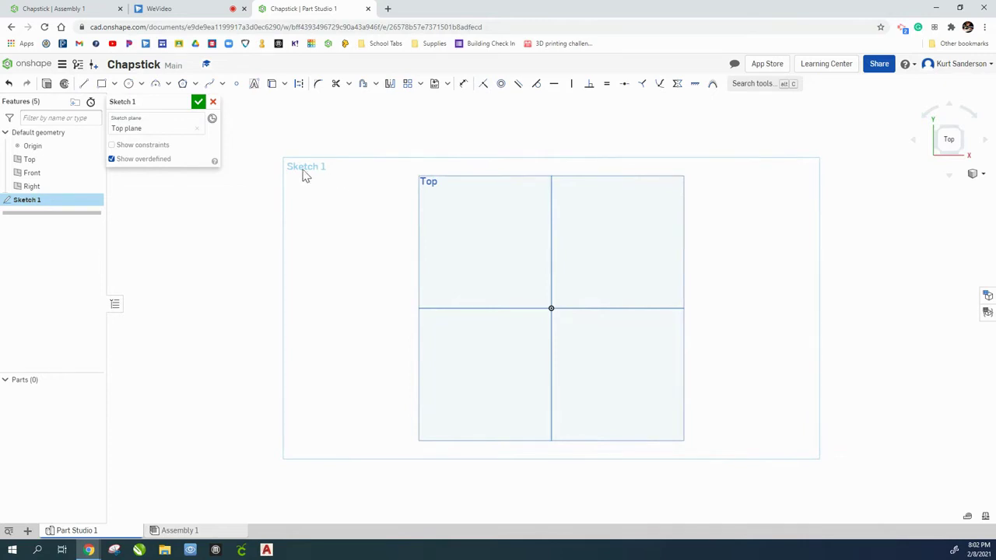
pyautogui.click(129, 83)
pyautogui.click(550, 308)
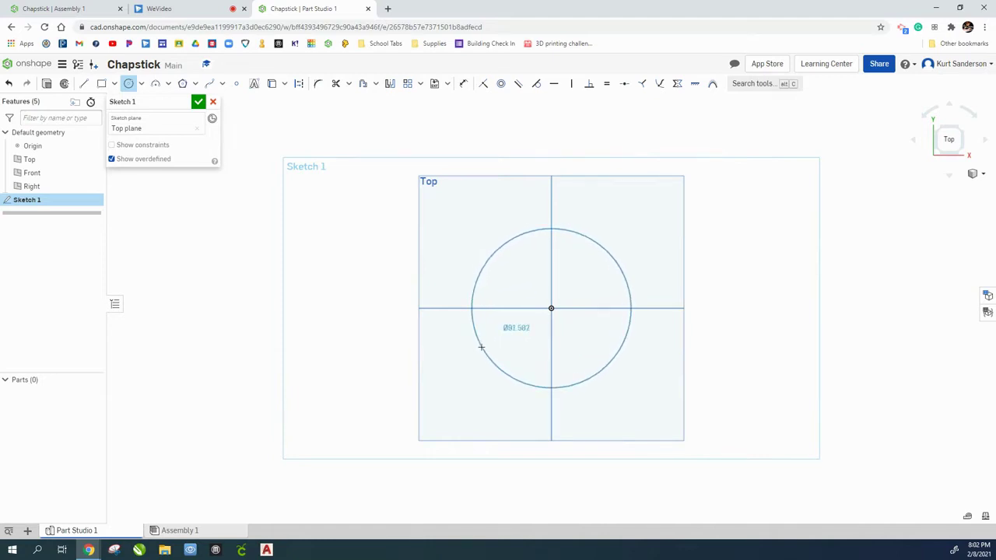
pyautogui.click(481, 347)
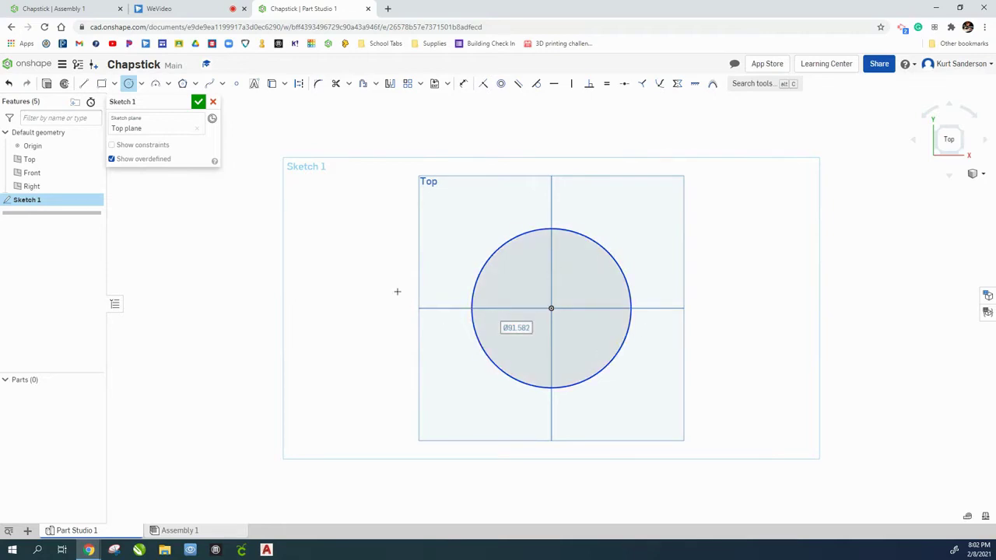
pyautogui.write('14')
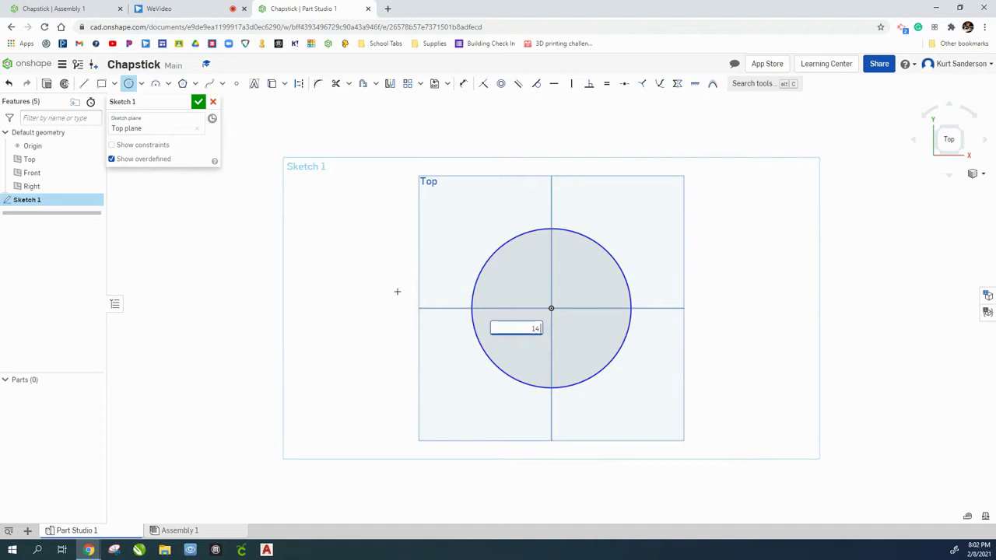
pyautogui.write('.9')
pyautogui.press('Return')
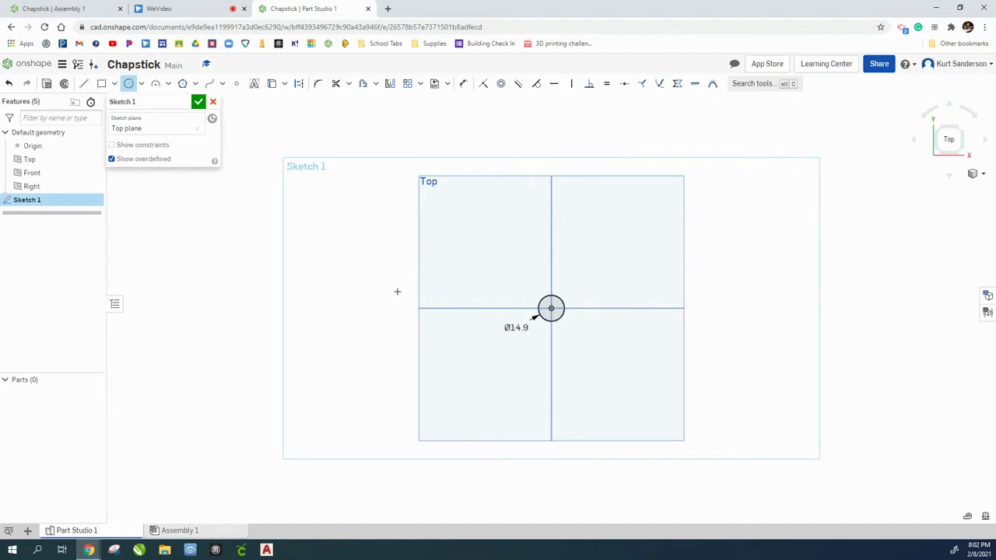
pyautogui.scroll(5, 552, 312)
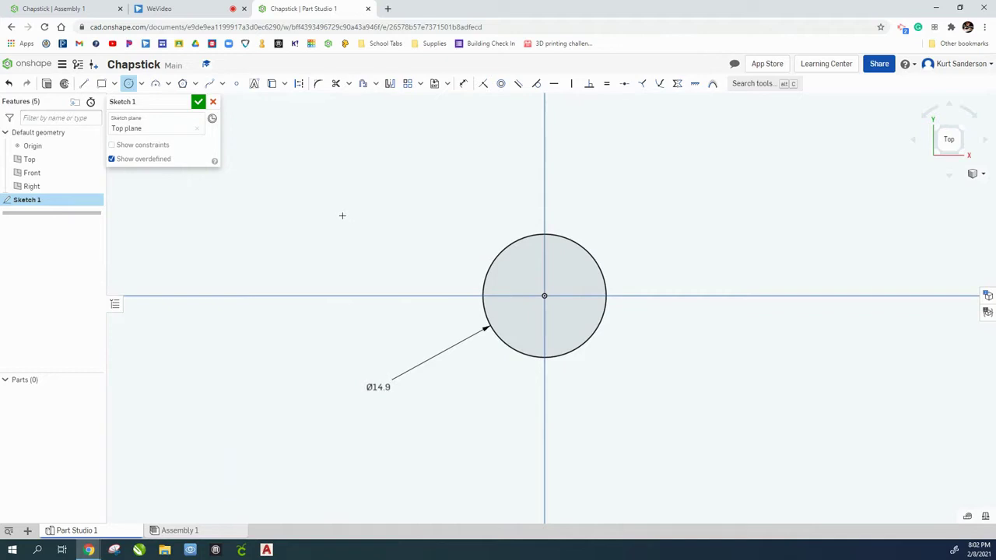
pyautogui.click(199, 102)
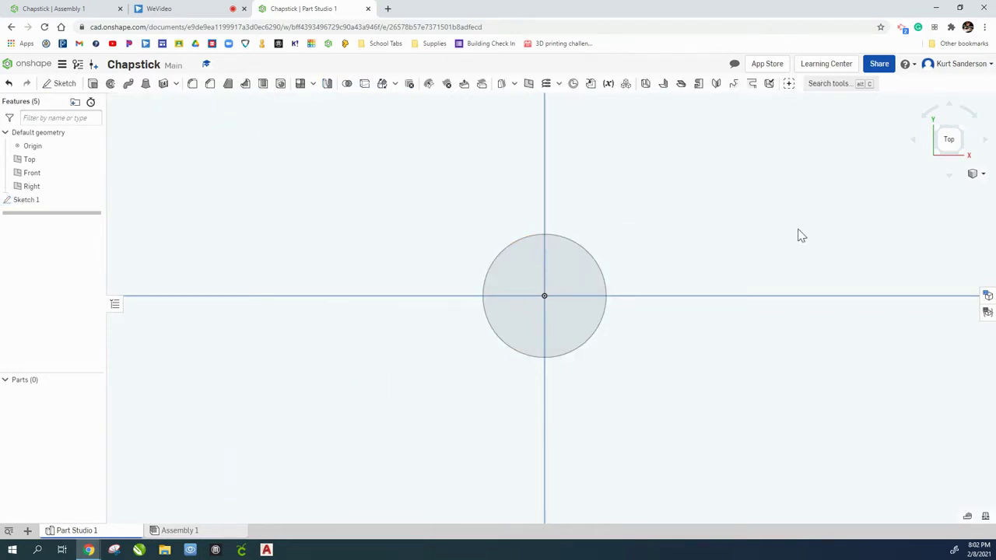
# Extrude the circle as a new solid with a blind depth of 2 mm.
pyautogui.click(973, 175)
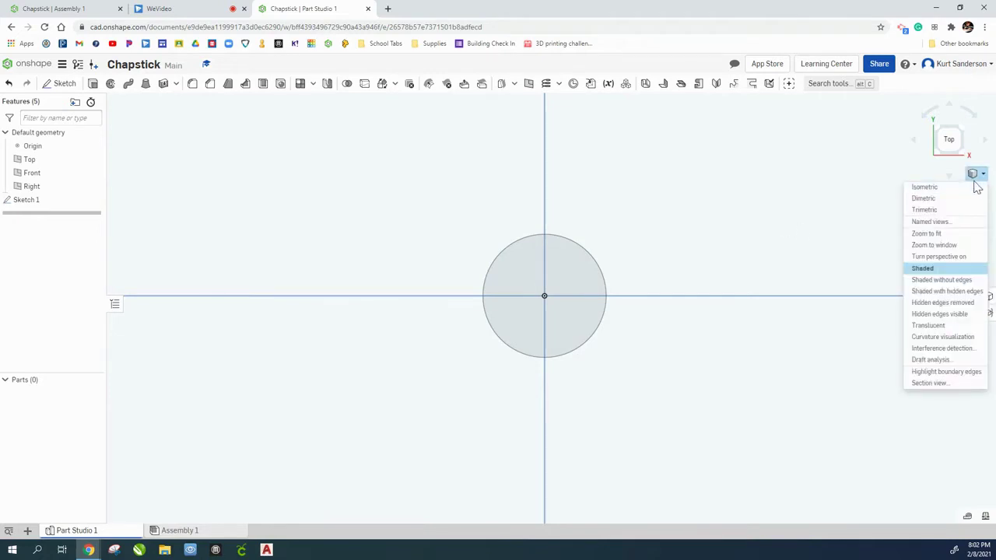
pyautogui.click(953, 189)
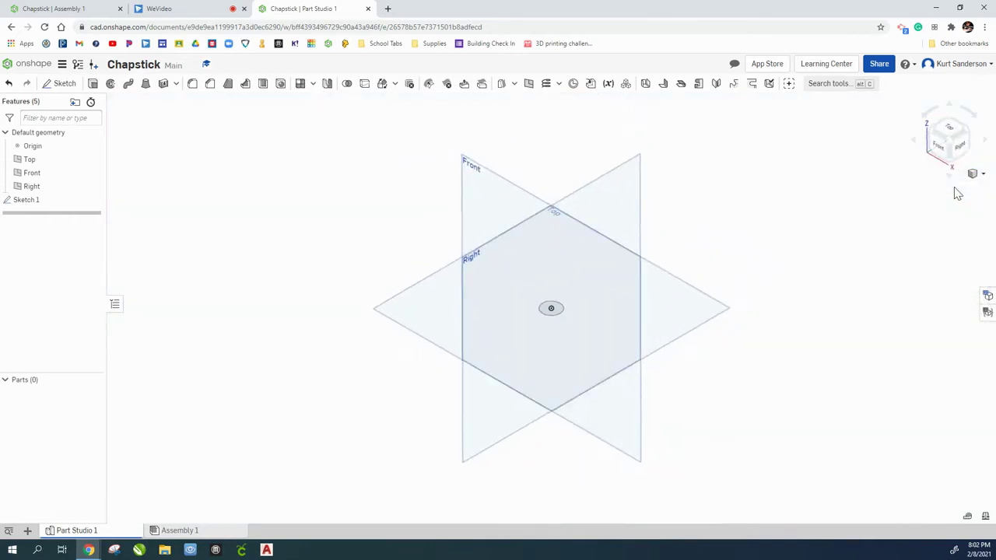
pyautogui.click(92, 87)
pyautogui.scroll(5, 559, 310)
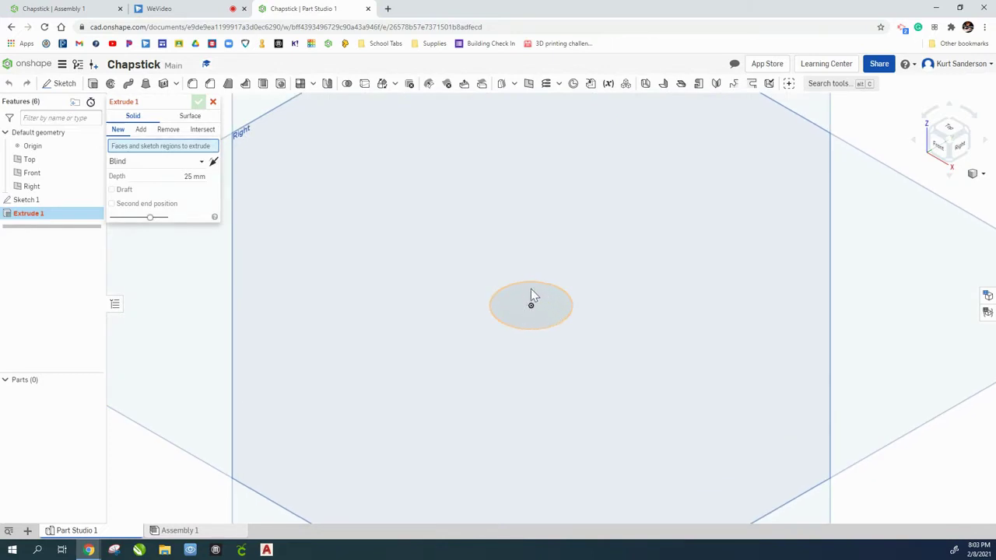
pyautogui.click(518, 318)
pyautogui.click(191, 186)
pyautogui.write('2')
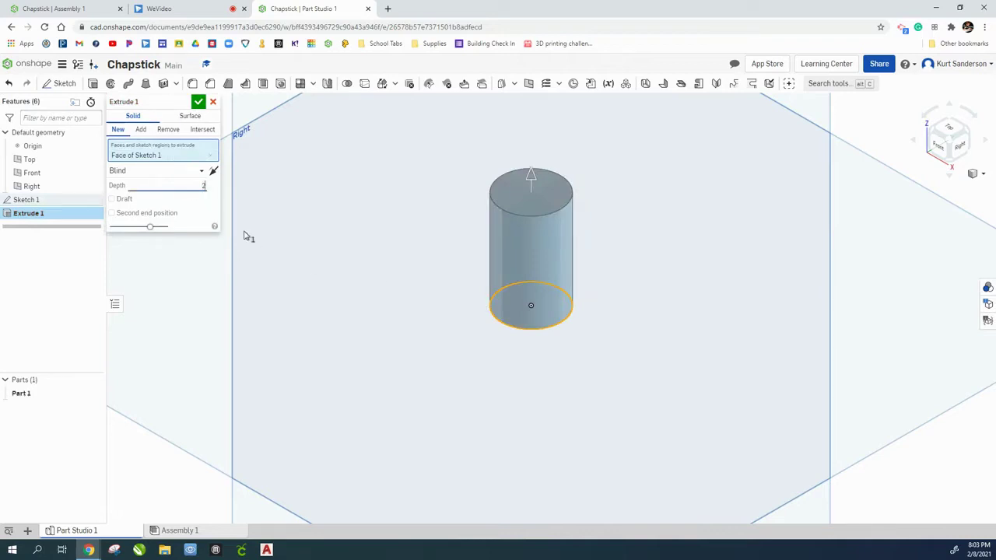
pyautogui.press('Return')
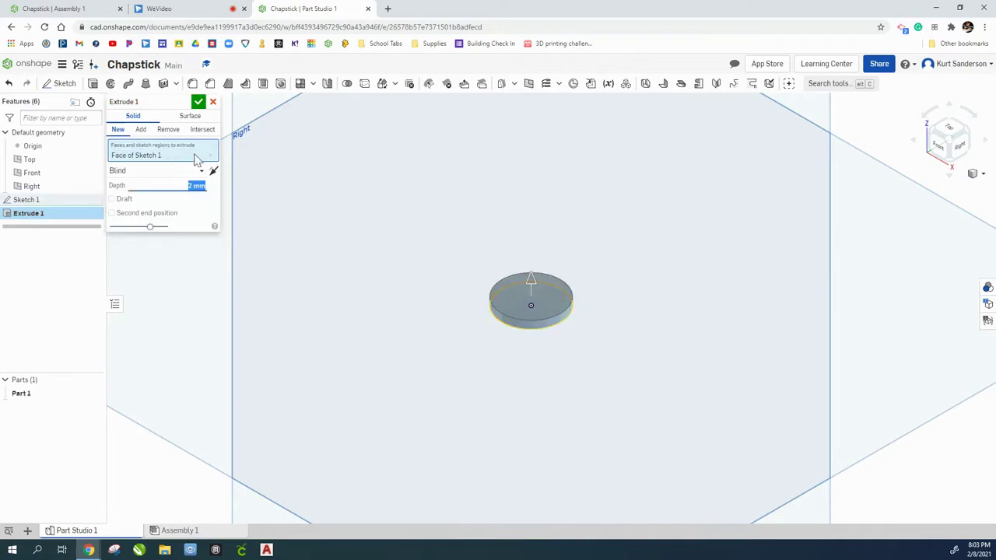
pyautogui.click(199, 102)
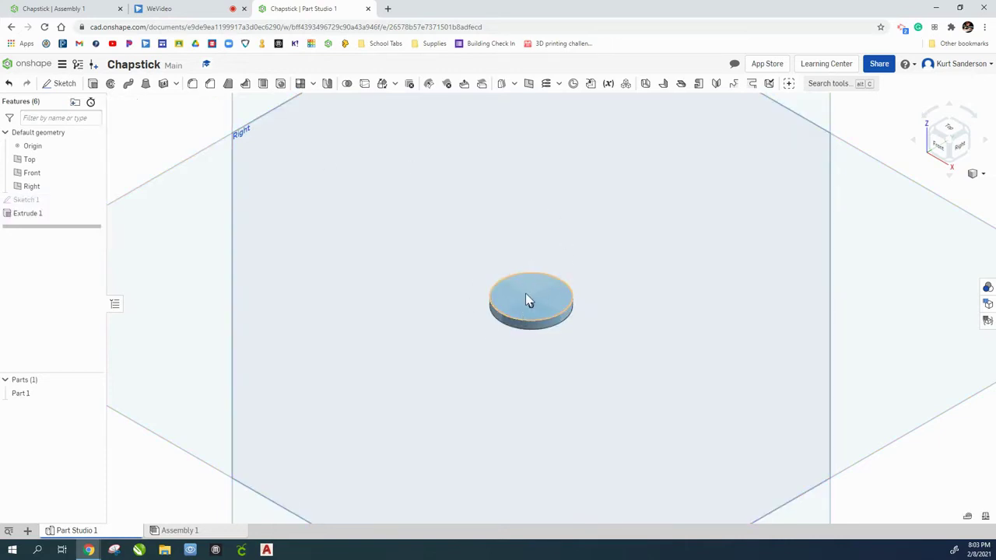
# Consult the finished chapstick assembly in the other document and start a new sketch on the disc's bottom face.
pyautogui.click(56, 12)
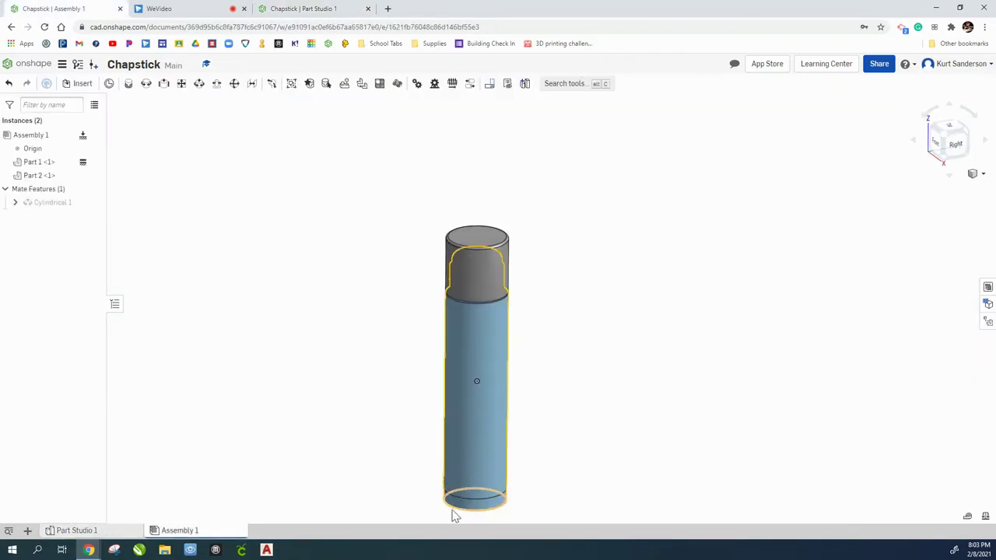
pyautogui.click(333, 13)
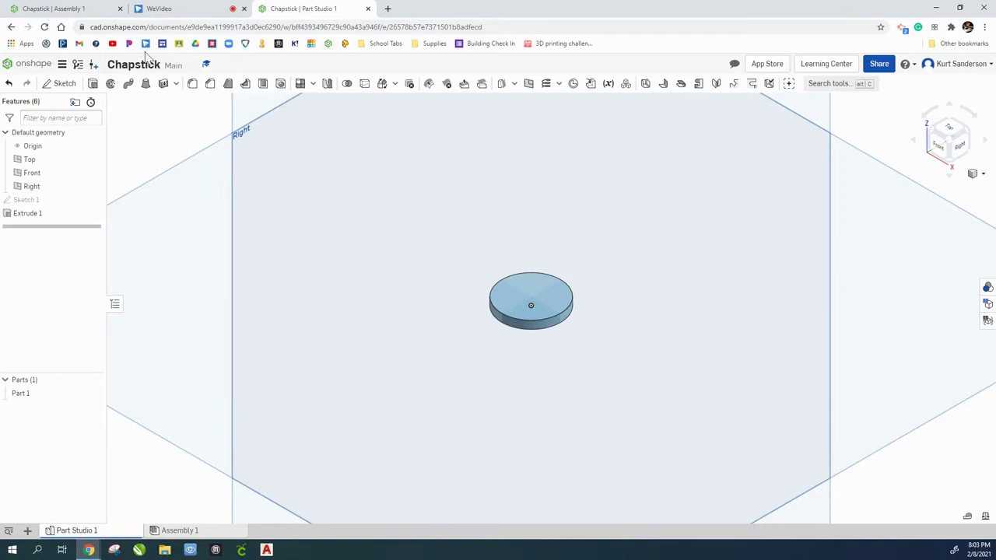
pyautogui.click(64, 84)
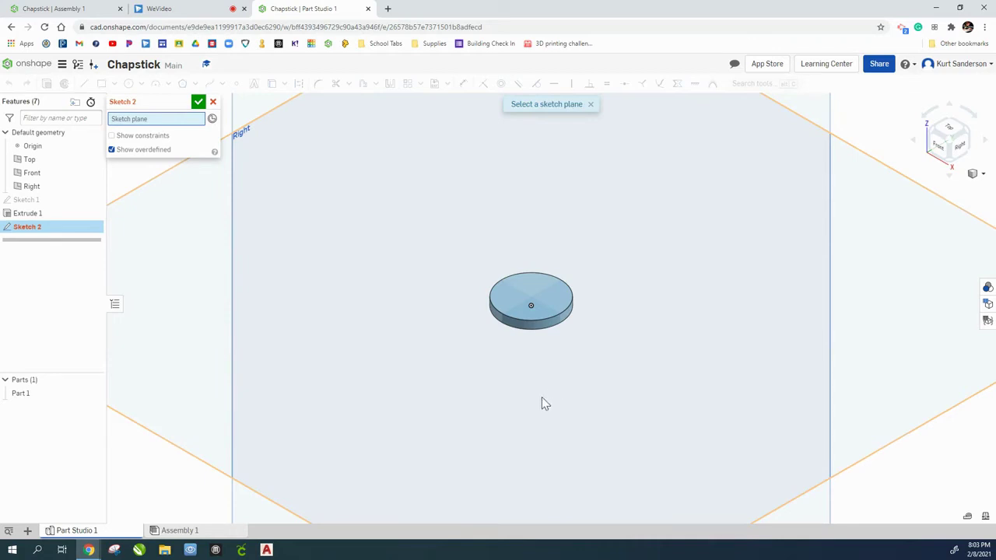
pyautogui.moveTo(540, 409)
pyautogui.mouseDown(button='right')
pyautogui.moveTo(539, 363)
pyautogui.moveTo(538, 410)
pyautogui.mouseUp(button='right')
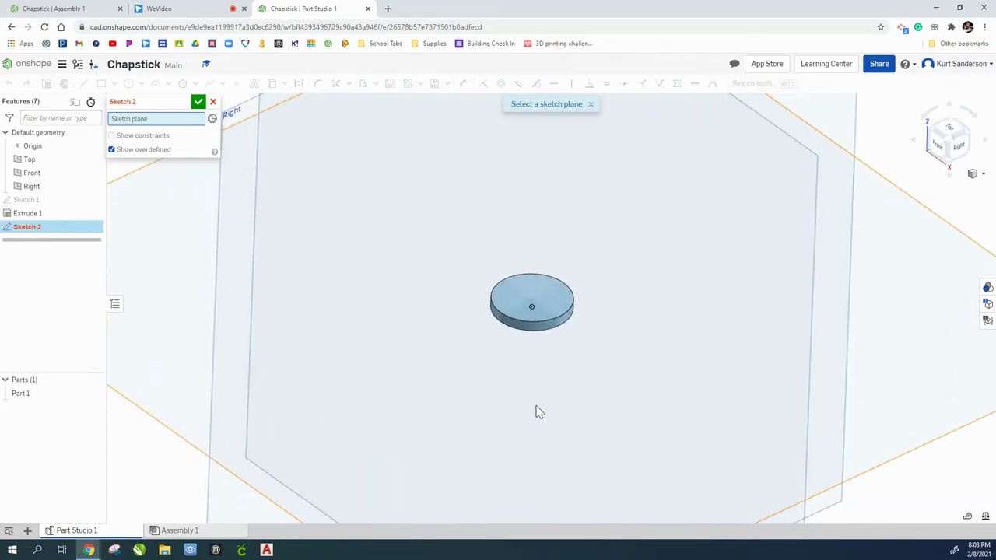
pyautogui.click(947, 165)
pyautogui.moveTo(560, 338); pyautogui.dragTo(583, 273, button='right')
pyautogui.click(574, 290)
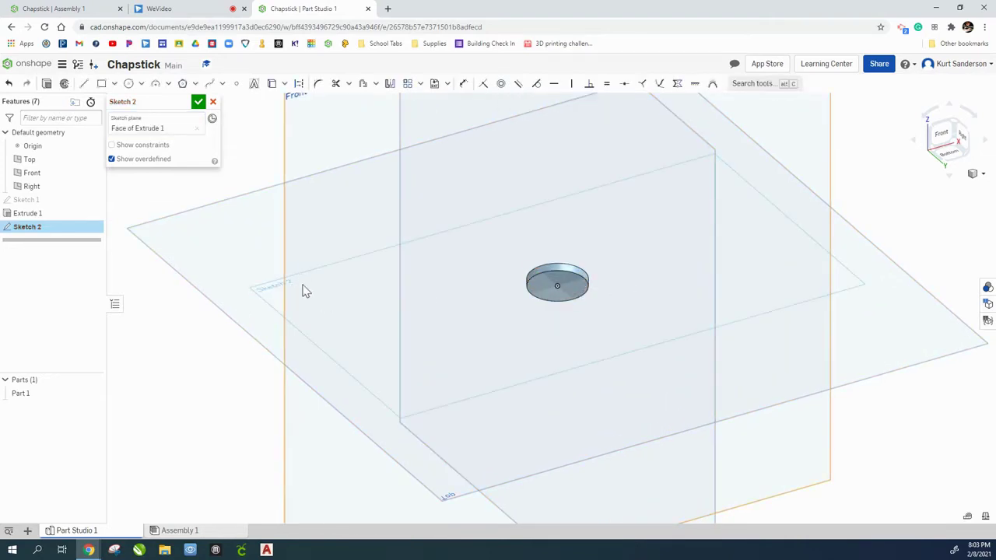
pyautogui.rightClick(271, 293)
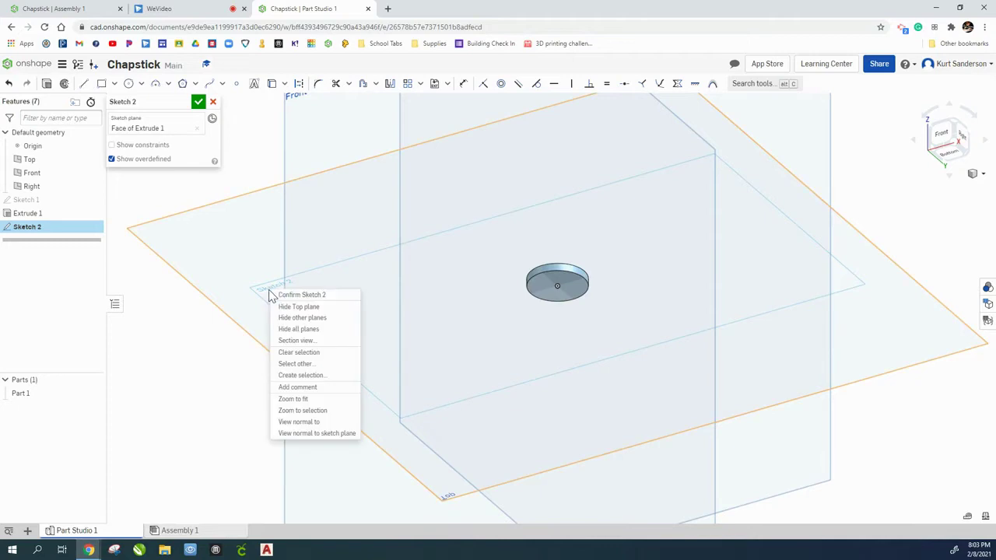
pyautogui.click(284, 437)
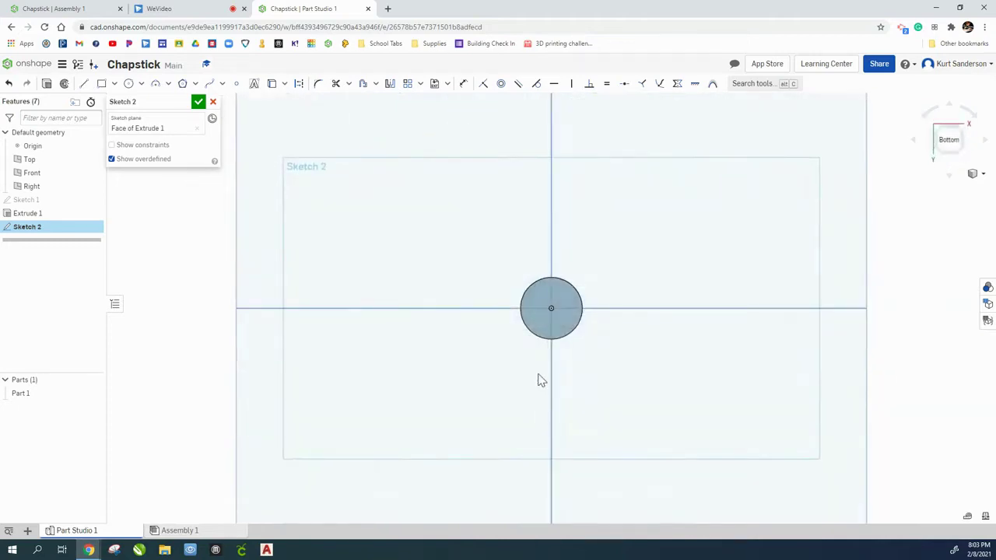
# Sketch a 13 mm diameter circle centred on the origin on the disc's bottom face and finish the sketch.
pyautogui.scroll(5, 553, 311)
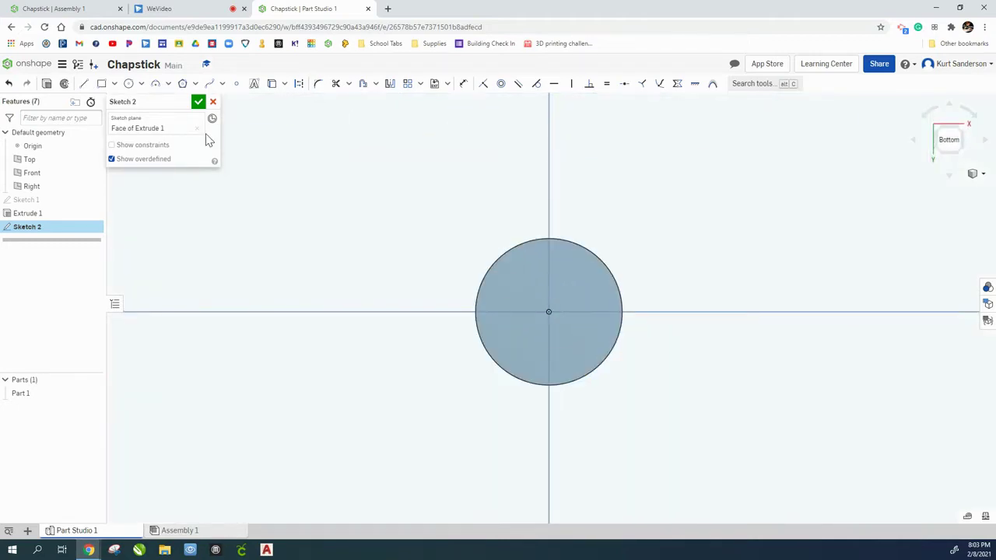
pyautogui.click(129, 84)
pyautogui.click(548, 312)
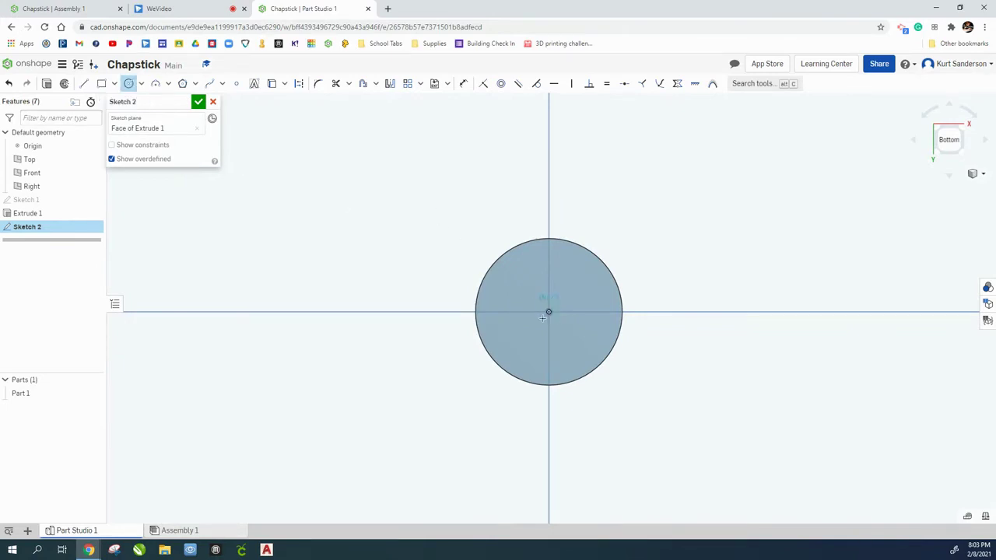
pyautogui.click(506, 349)
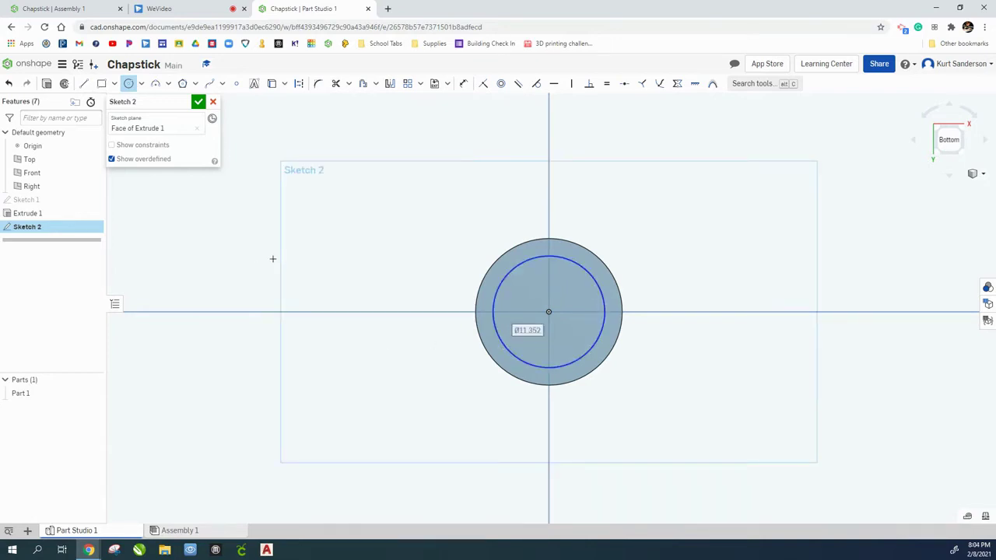
pyautogui.press('Return')
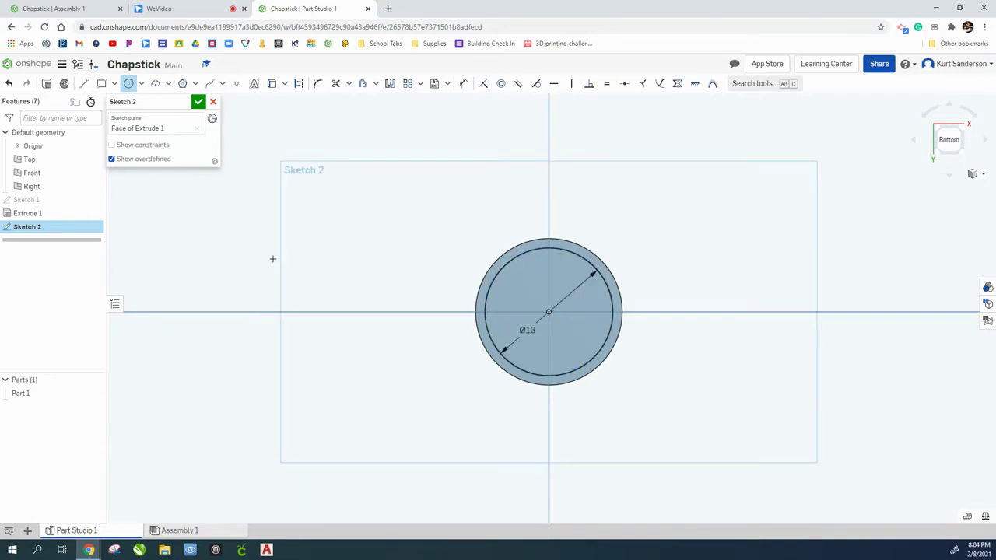
pyautogui.click(199, 101)
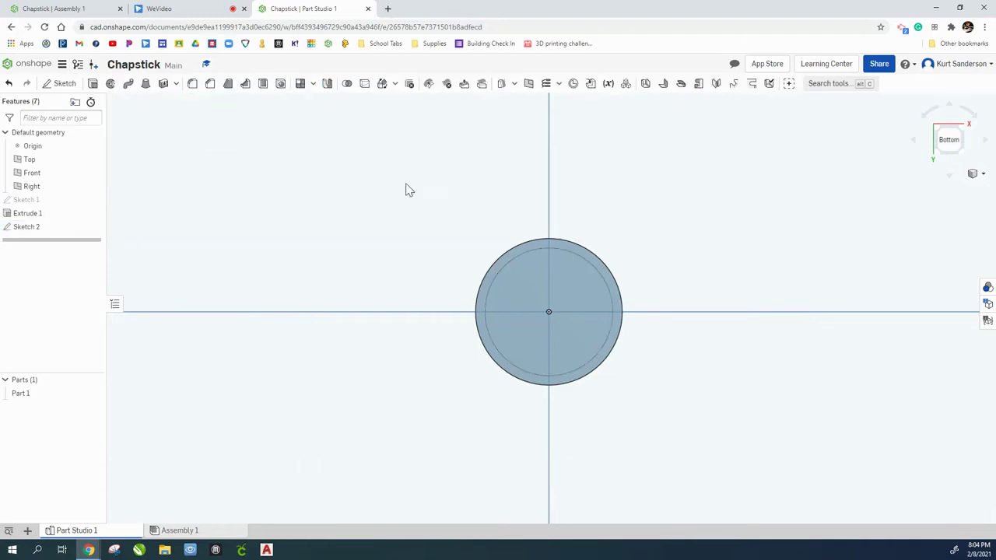
# Extrude the 13 mm circle on the disc's bottom face as a Remove cut with a blind depth of 1.5 mm.
pyautogui.moveTo(563, 166); pyautogui.dragTo(568, 209, button='right')
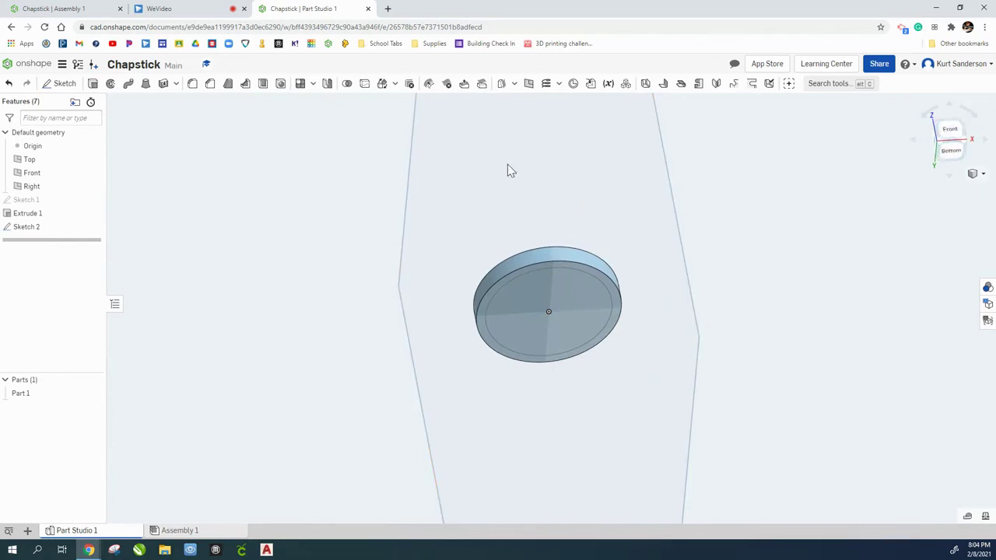
pyautogui.click(92, 84)
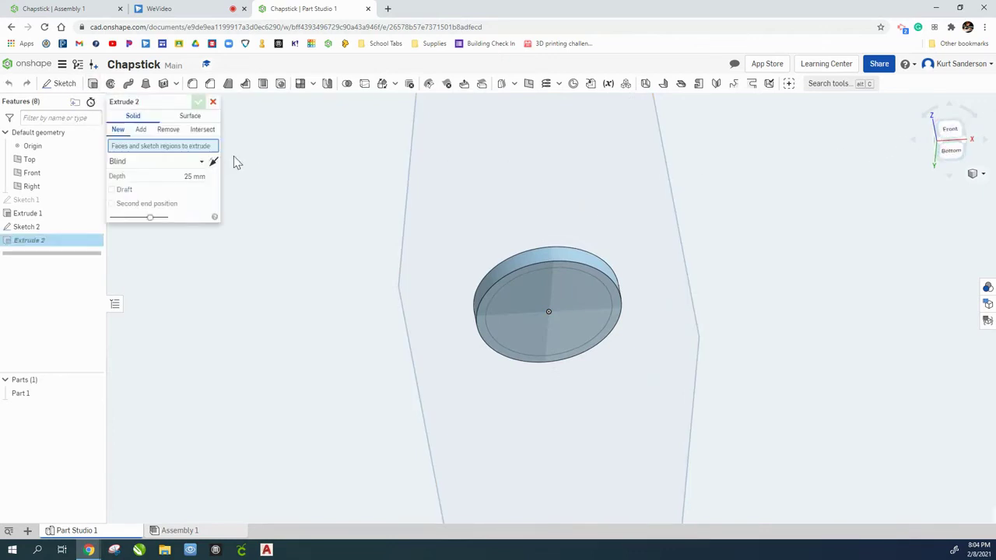
pyautogui.click(525, 306)
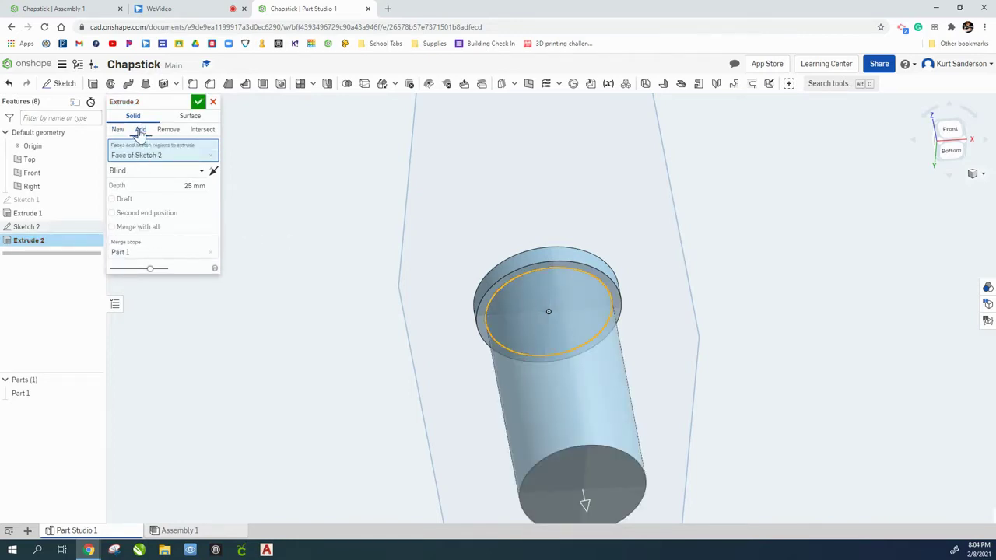
pyautogui.click(167, 130)
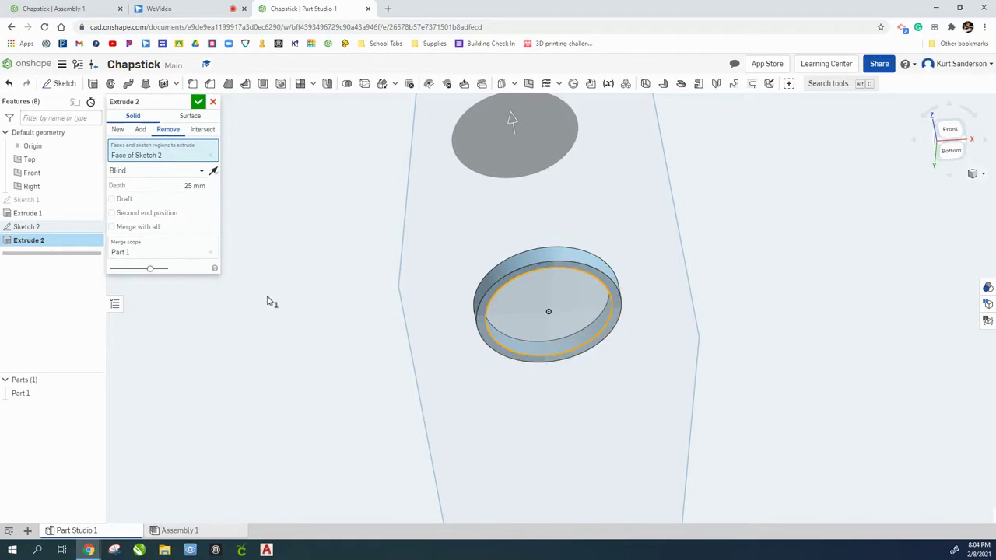
pyautogui.click(195, 185)
pyautogui.write('1.5')
pyautogui.press('Return')
pyautogui.click(199, 102)
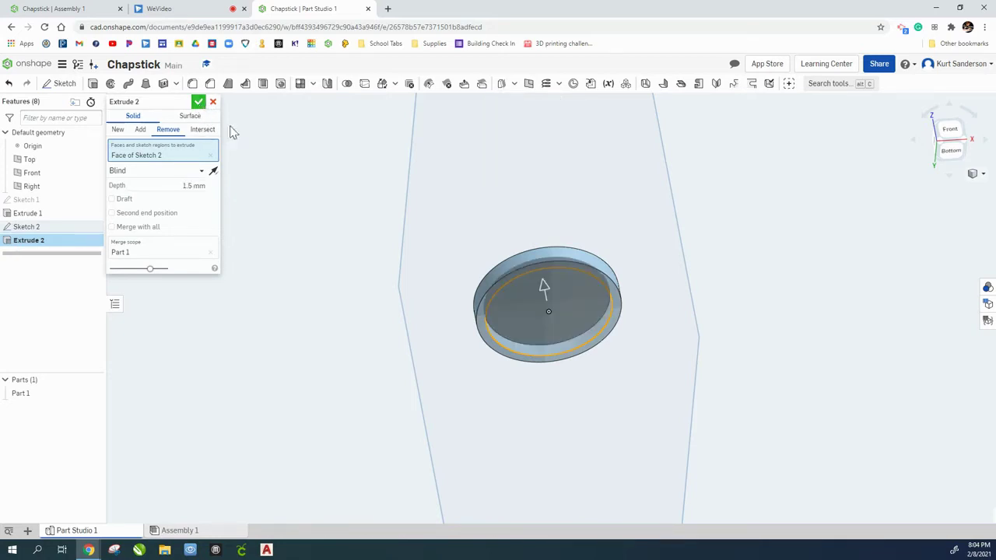
# Consult the finished chapstick assembly in the other document and return to an isometric view of the disc.
pyautogui.moveTo(753, 186); pyautogui.dragTo(506, 223, button='right')
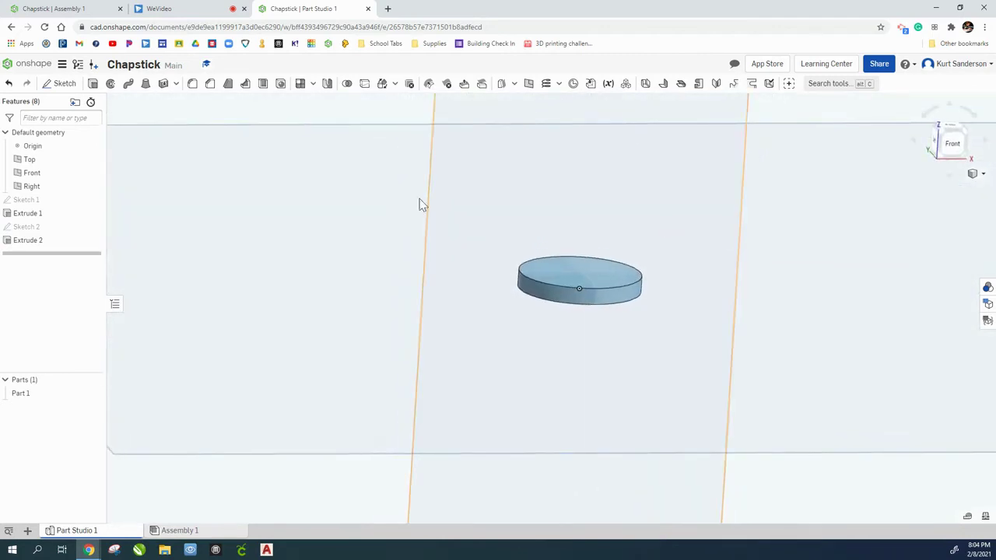
pyautogui.click(105, 12)
pyautogui.moveTo(491, 516); pyautogui.dragTo(544, 435, button='right')
pyautogui.click(340, 13)
pyautogui.moveTo(445, 211); pyautogui.dragTo(656, 210, button='right')
pyautogui.click(972, 173)
pyautogui.scroll(5, 549, 305)
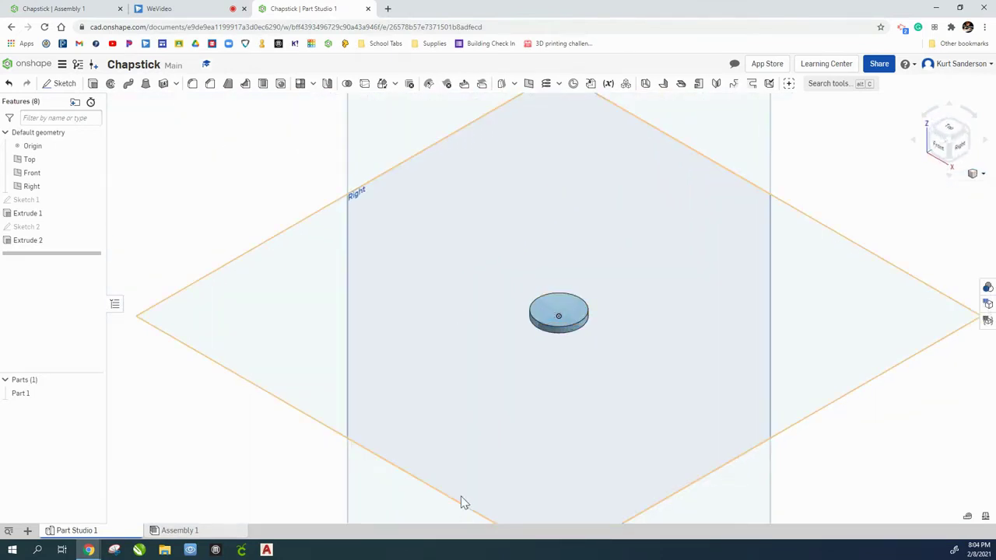
# Start a new sketch on the disc's top face and view it normal to the sketch plane.
pyautogui.click(56, 84)
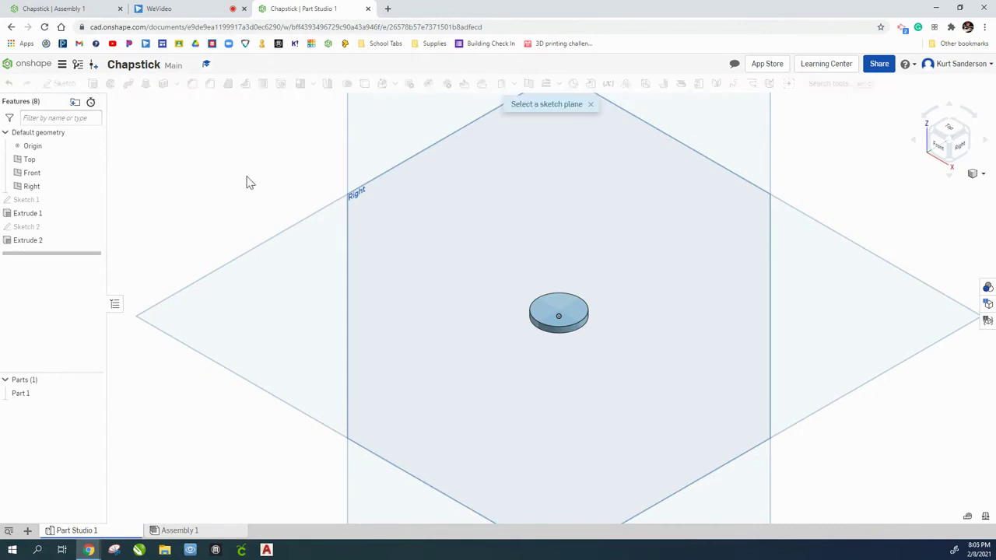
pyautogui.click(554, 309)
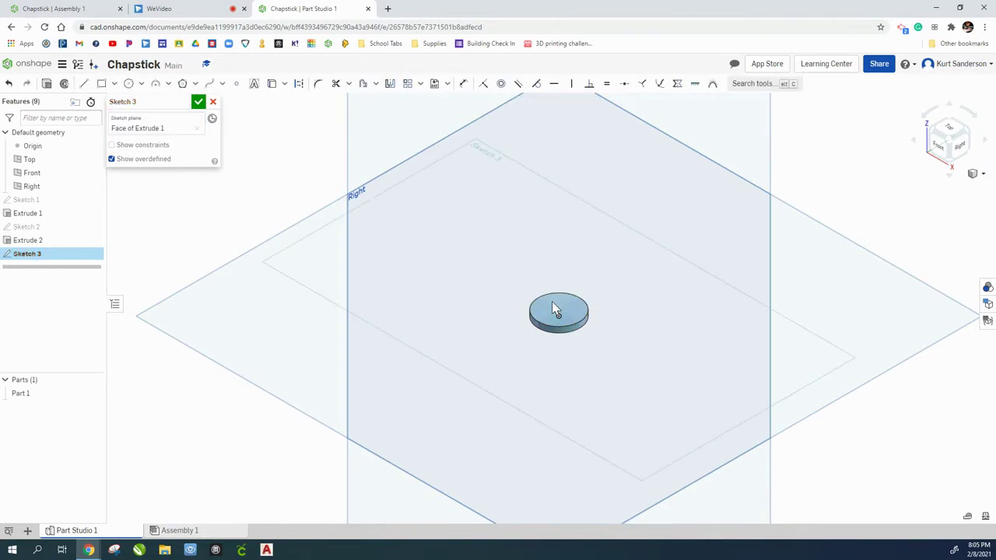
pyautogui.rightClick(478, 193)
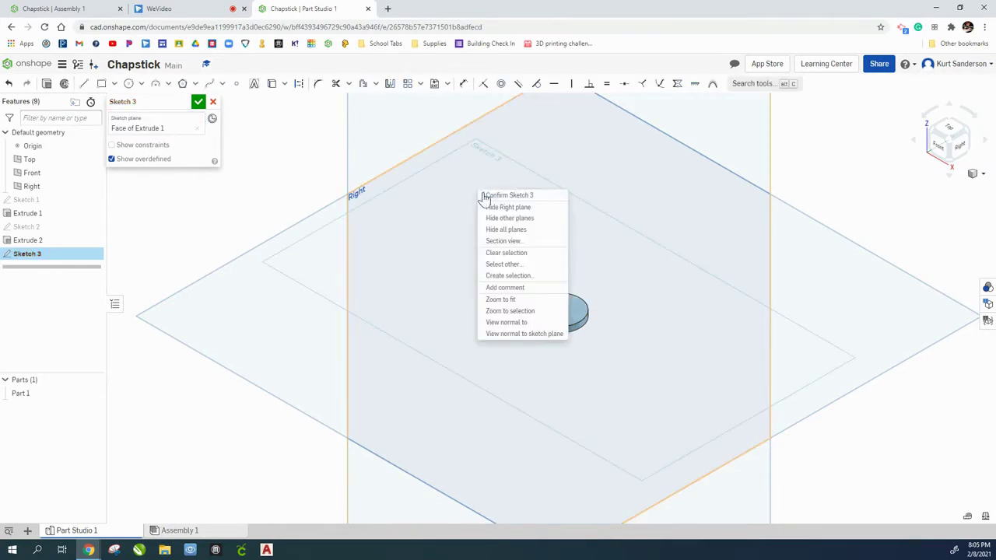
pyautogui.click(510, 334)
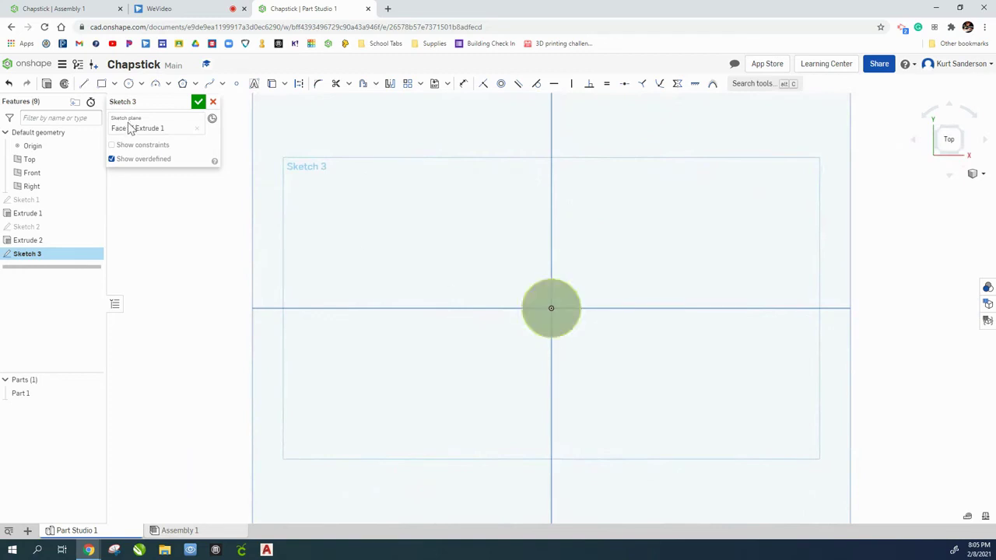
# Draw a 15 mm diameter circle centred on the origin and finish the sketch.
pyautogui.click(129, 86)
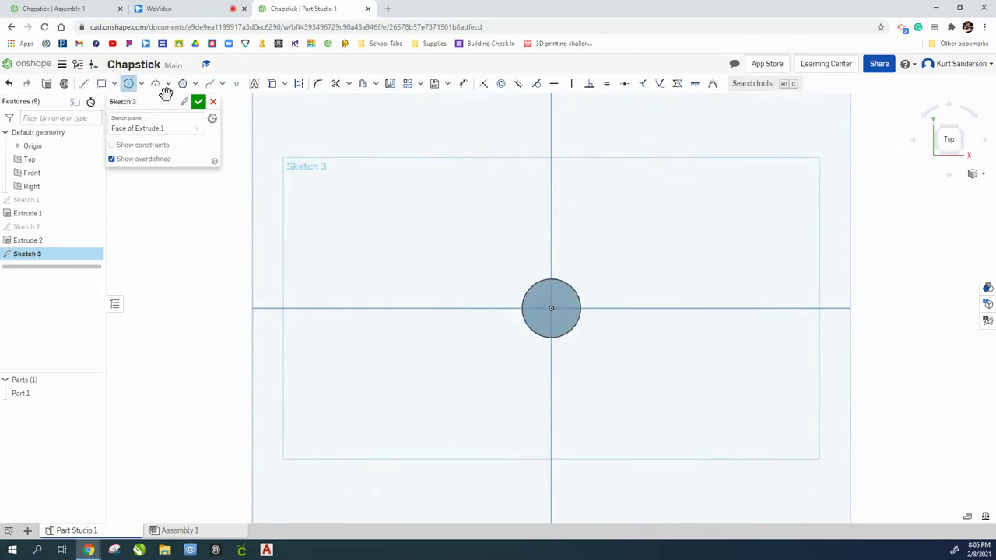
pyautogui.click(551, 308)
pyautogui.click(682, 345)
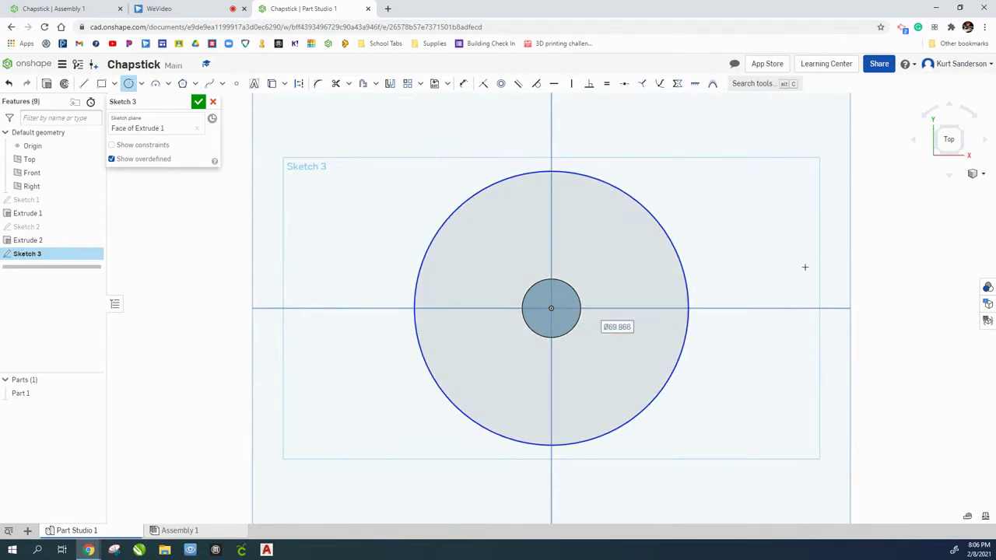
pyautogui.write('15')
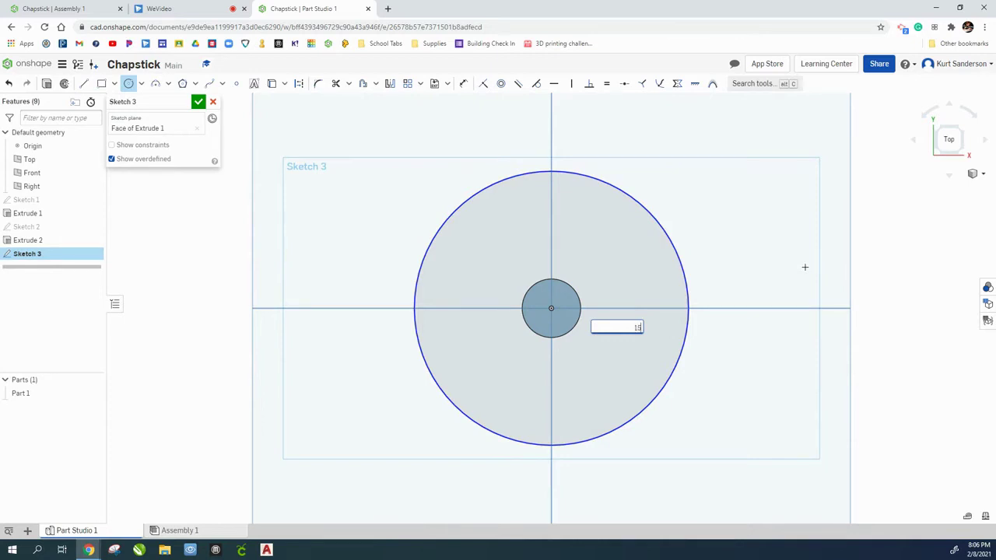
pyautogui.press('Return')
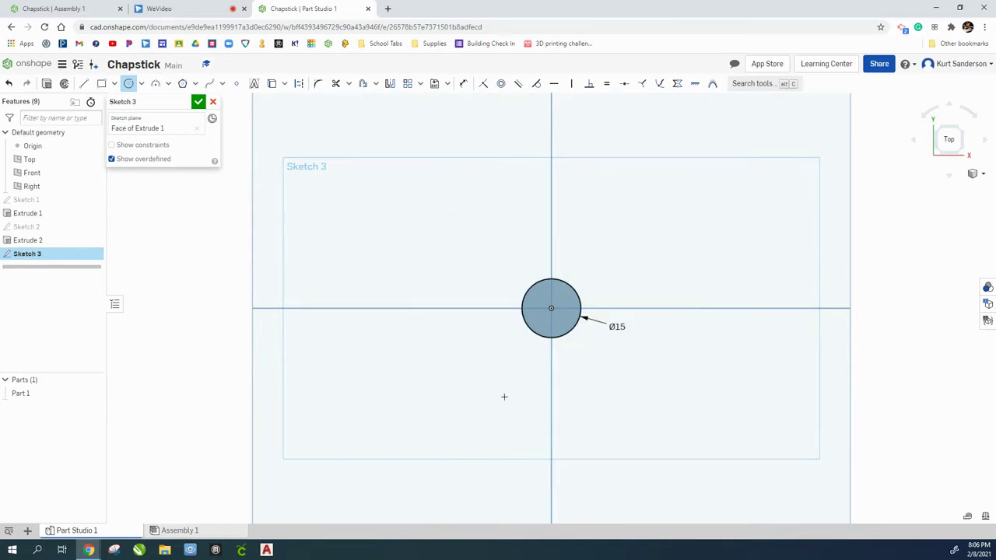
pyautogui.scroll(10, 537, 311)
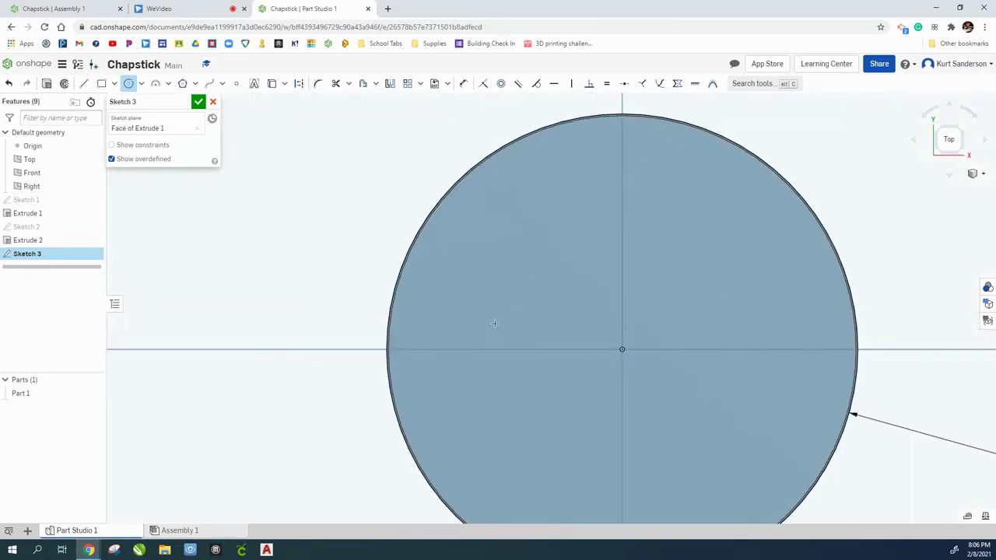
pyautogui.scroll(3, 378, 347)
pyautogui.scroll(-6, 480, 363)
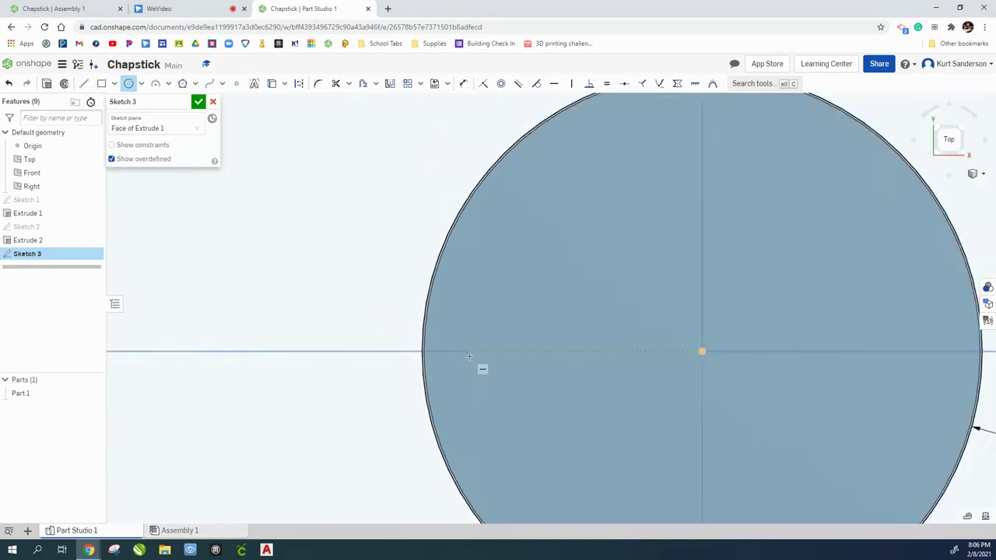
pyautogui.scroll(-2, 499, 368)
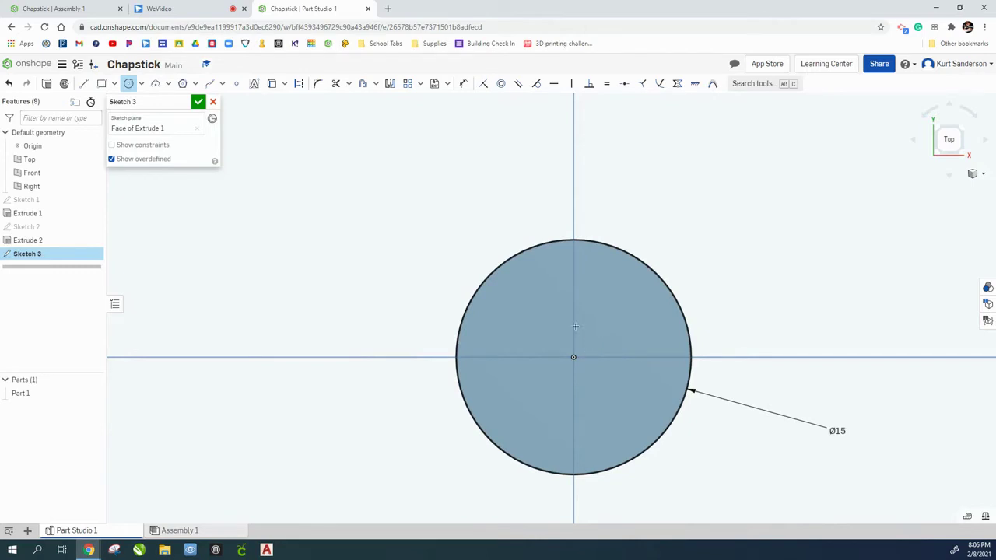
pyautogui.click(198, 103)
# Start an Add extrusion of the 15 mm circle, selecting both its inner region and the thin outer ring.
pyautogui.click(981, 173)
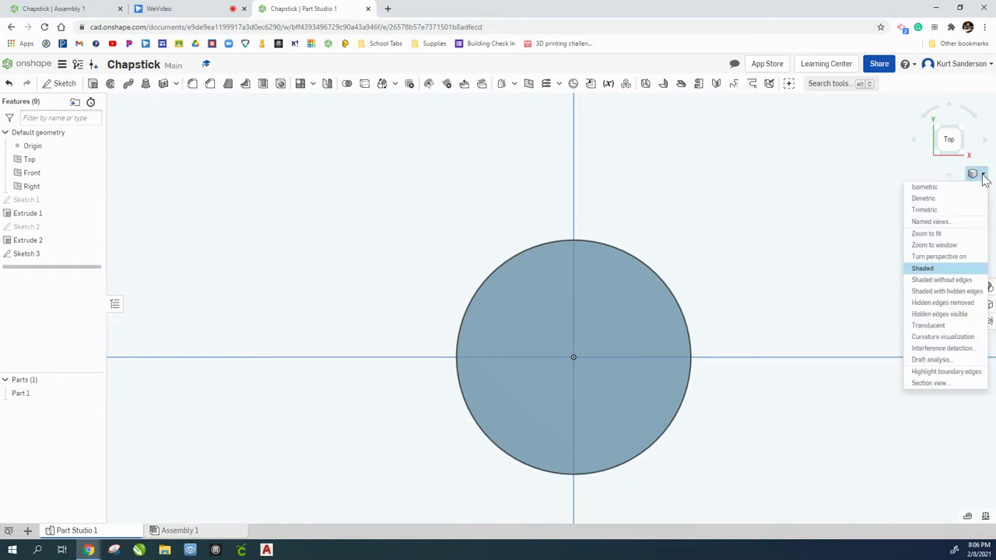
pyautogui.click(951, 191)
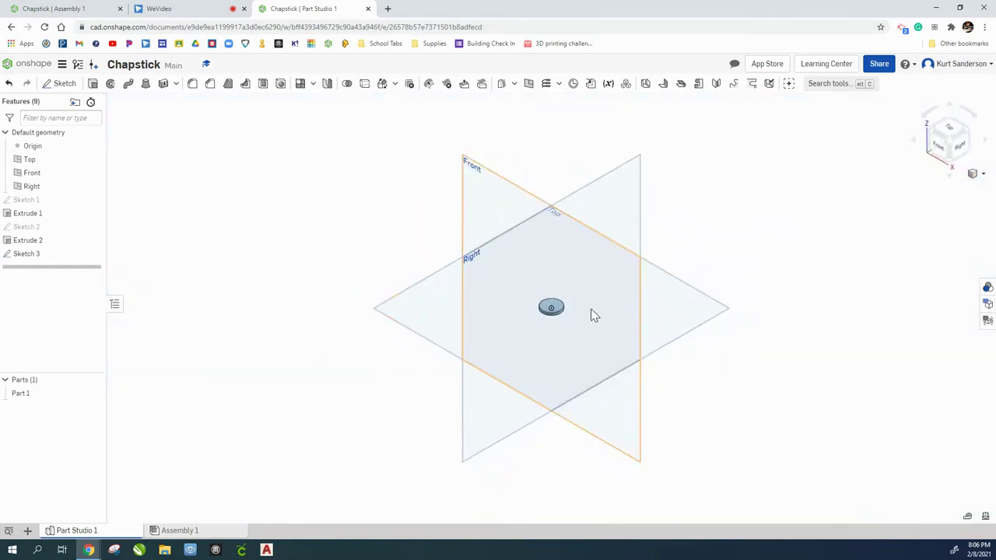
pyautogui.scroll(8, 594, 311)
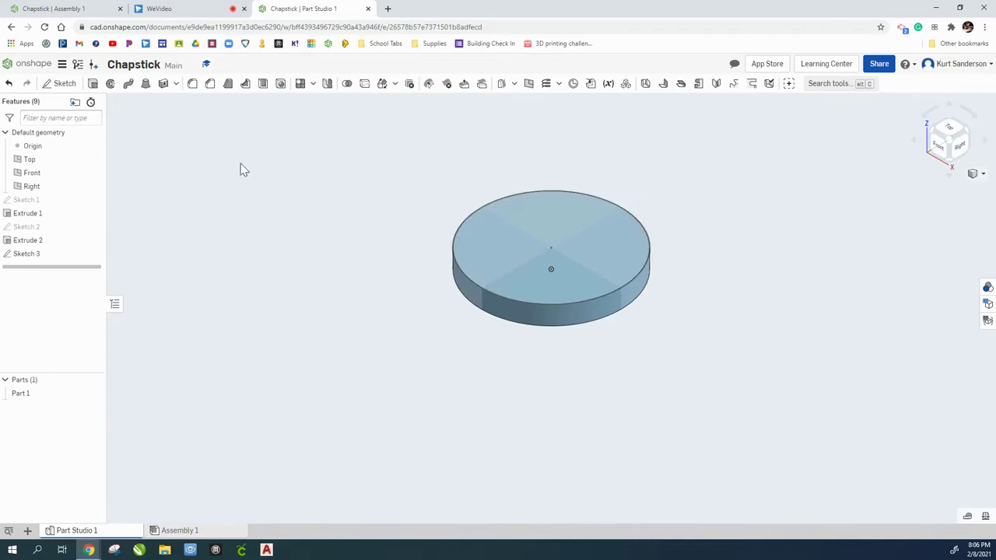
pyautogui.click(93, 84)
pyautogui.click(495, 231)
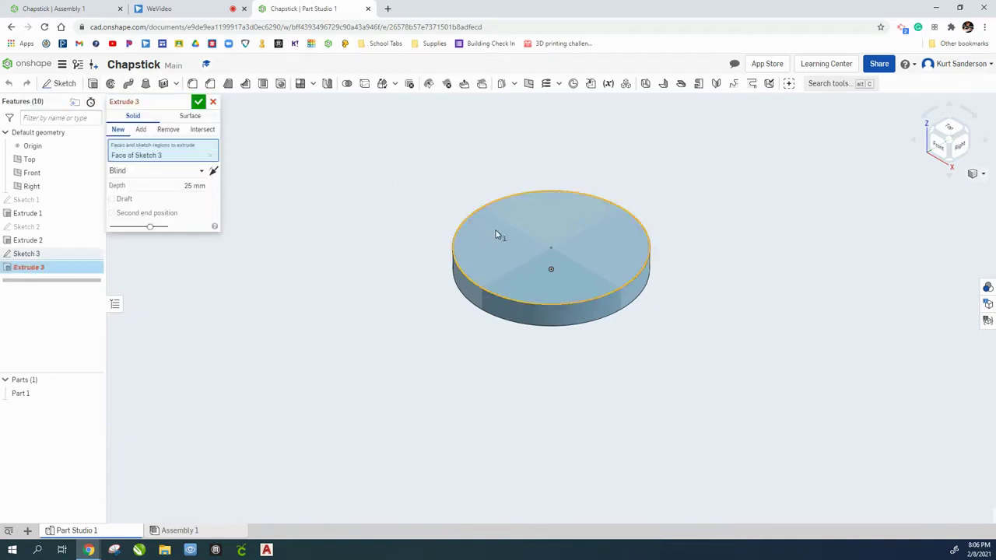
pyautogui.scroll(5, 452, 262)
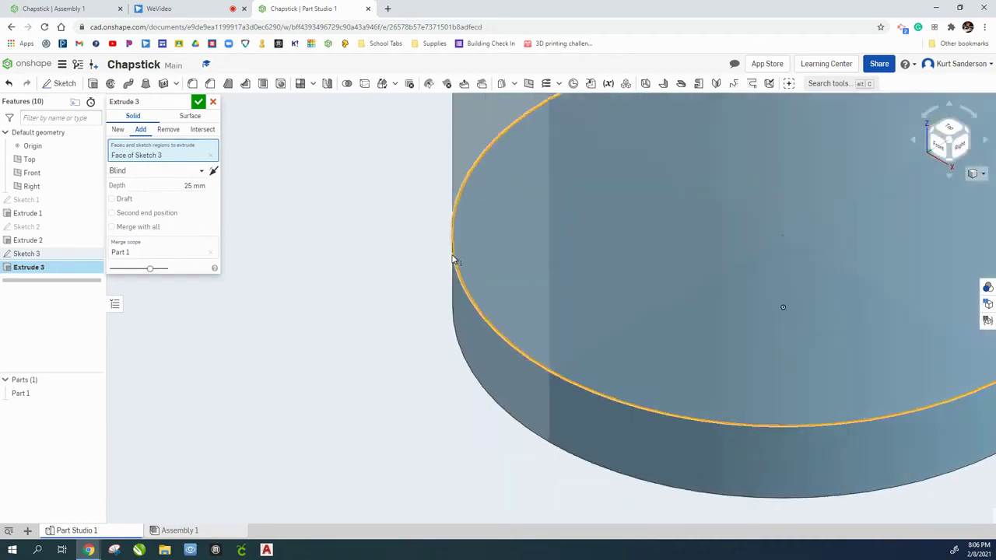
pyautogui.scroll(3, 452, 261)
pyautogui.scroll(-6, 458, 270)
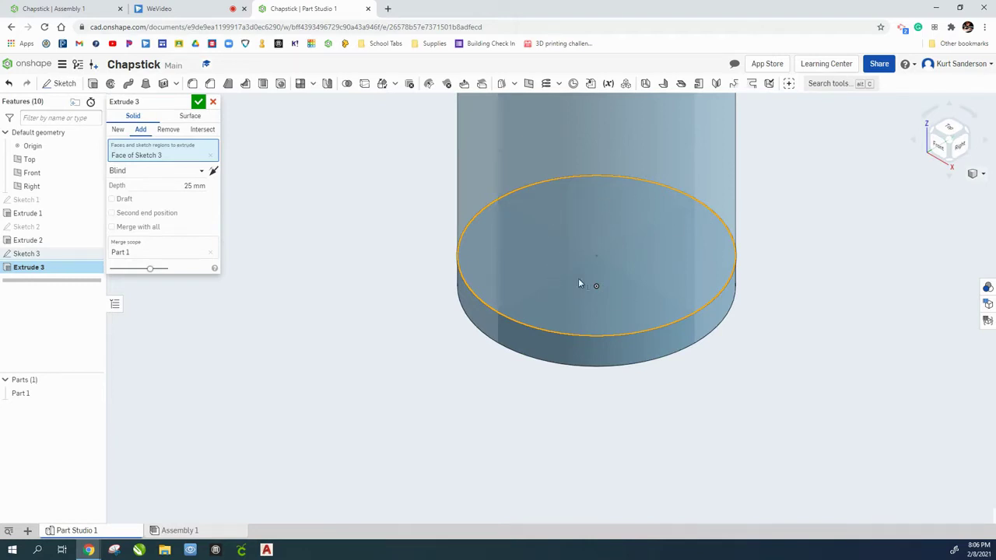
pyautogui.scroll(6, 465, 277)
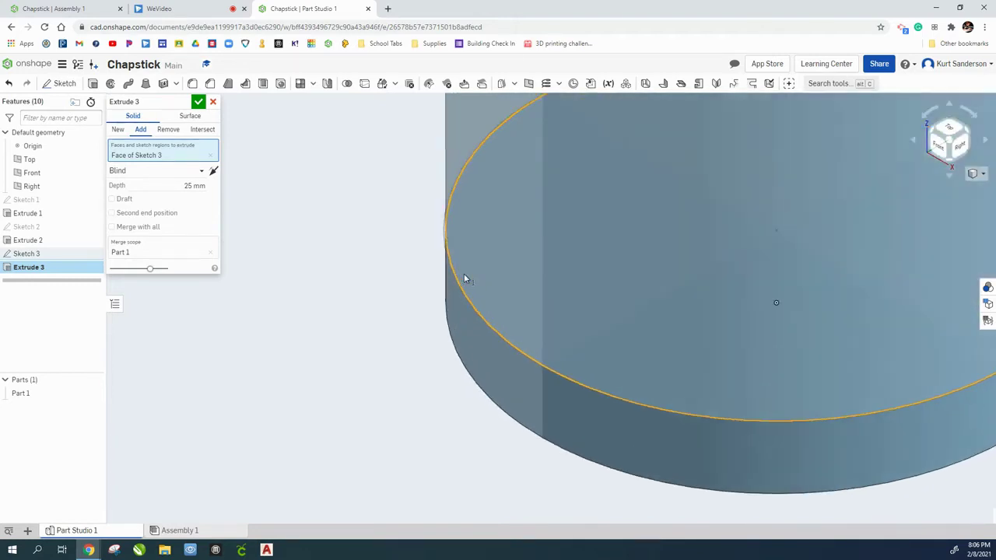
pyautogui.scroll(5, 452, 277)
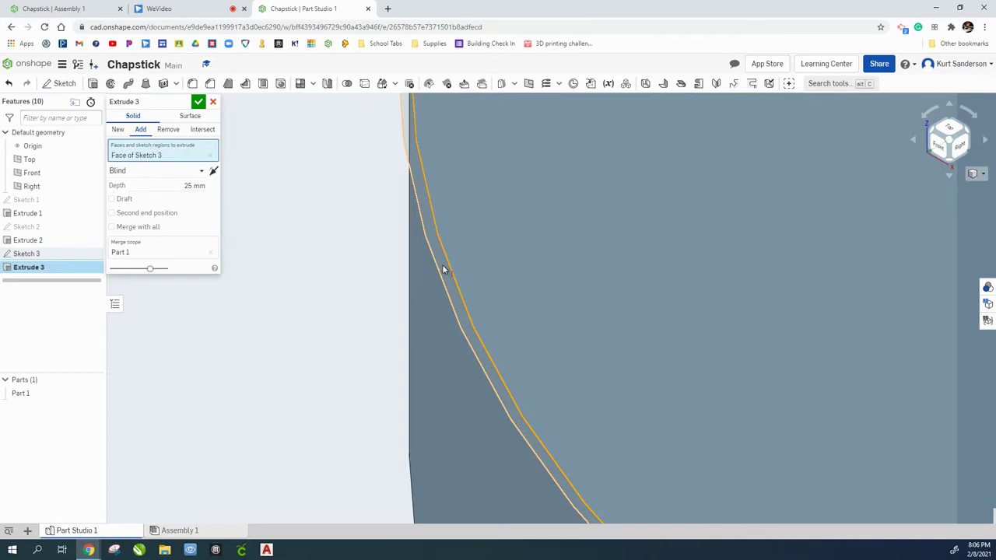
pyautogui.click(444, 270)
# Set the tube extrusion's blind depth to 50 mm and finish it.
pyautogui.scroll(-10, 443, 273)
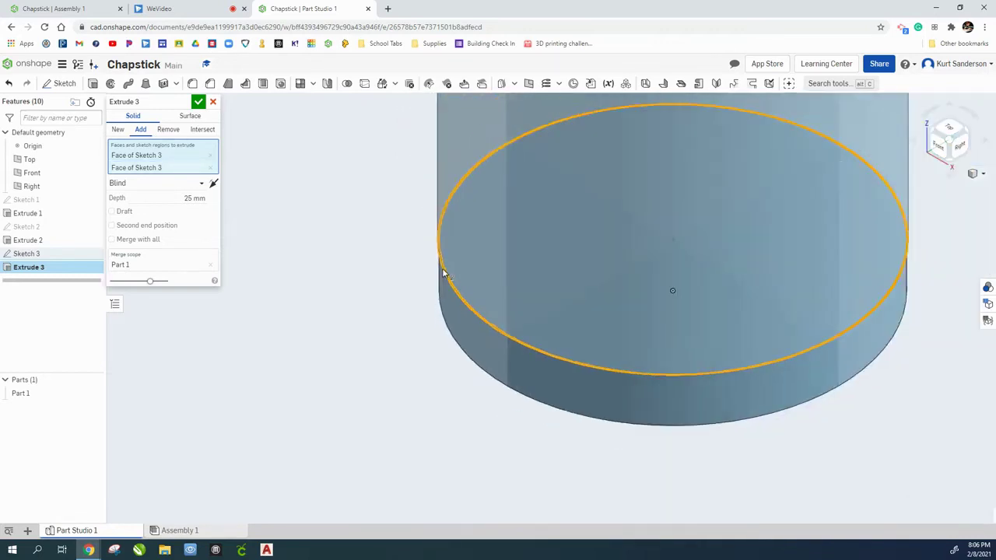
pyautogui.scroll(-5, 444, 272)
pyautogui.moveTo(766, 193); pyautogui.dragTo(721, 280, button='middle')
pyautogui.click(172, 198)
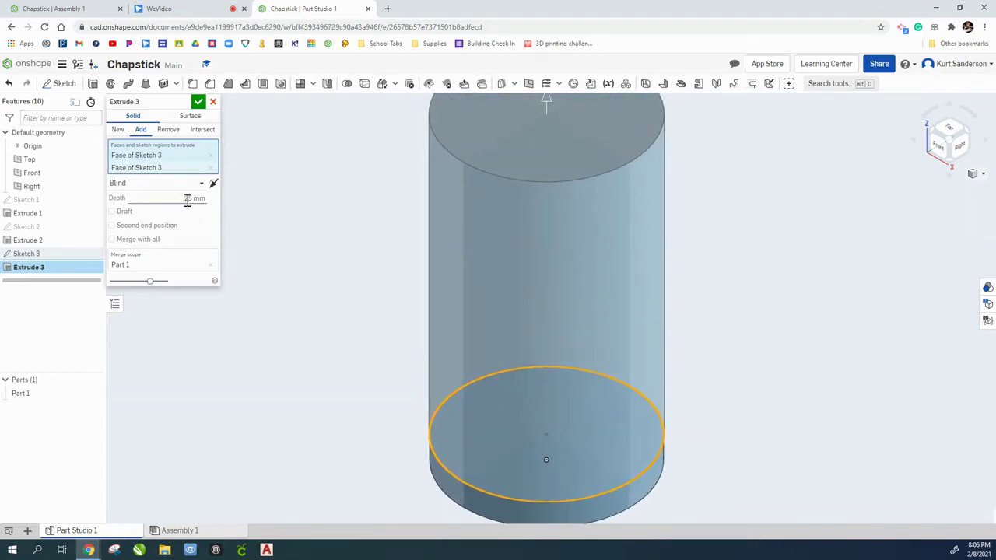
pyautogui.write('5')
pyautogui.press('Return')
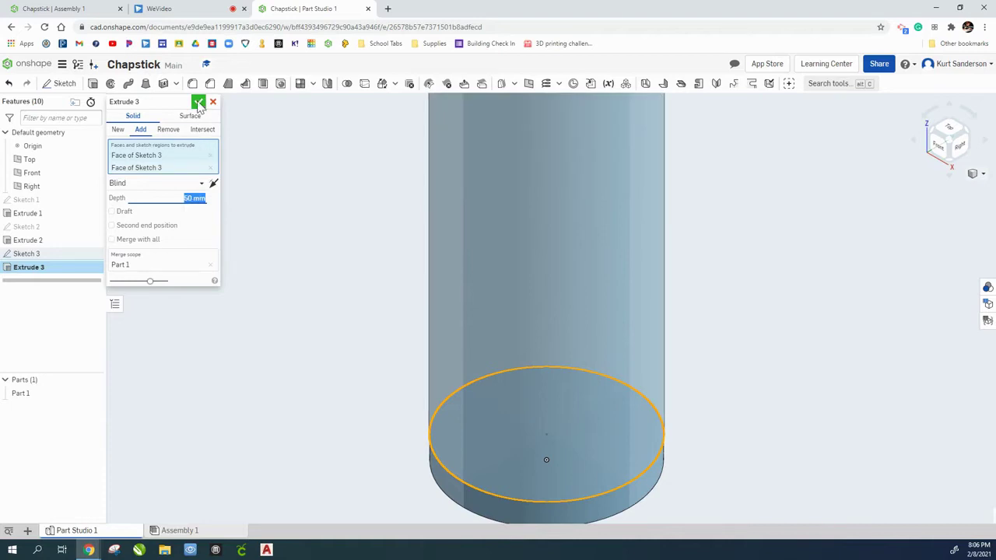
pyautogui.click(198, 104)
# Examine the seam between the extruded tube and its base, and open the finished chapstick assembly in the other document for comparison.
pyautogui.scroll(-3, 438, 267)
pyautogui.click(624, 276)
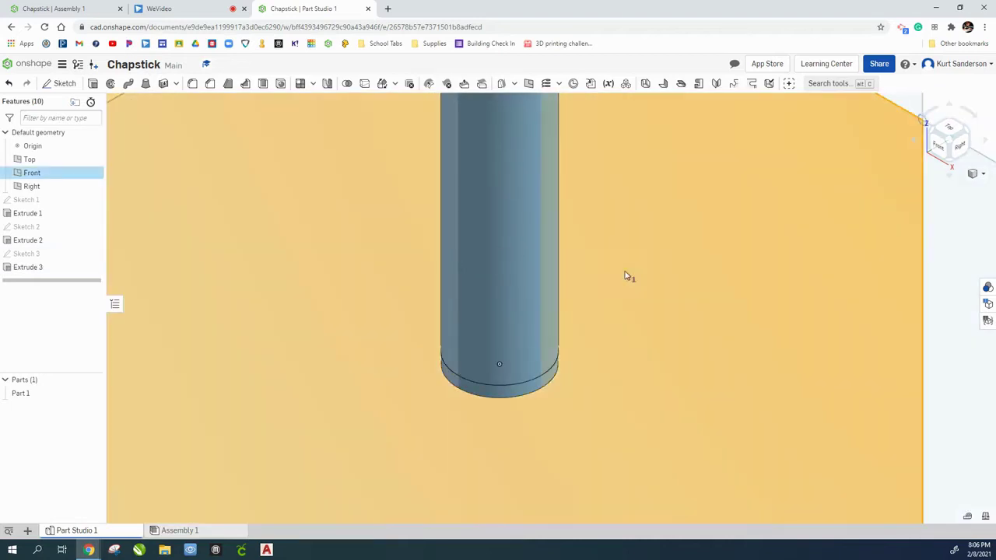
pyautogui.click(938, 319)
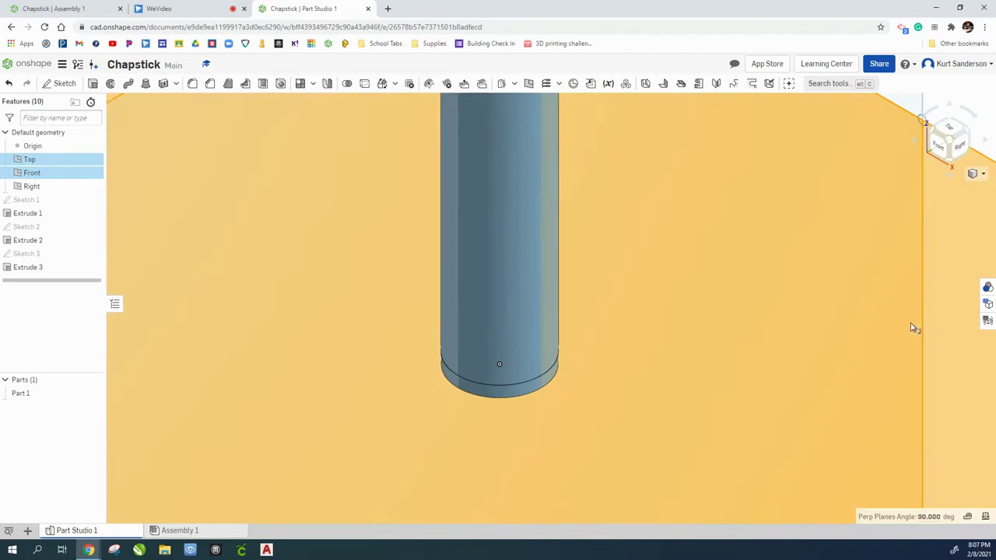
pyautogui.scroll(-3, 867, 307)
pyautogui.click(376, 214)
pyautogui.scroll(5, 691, 338)
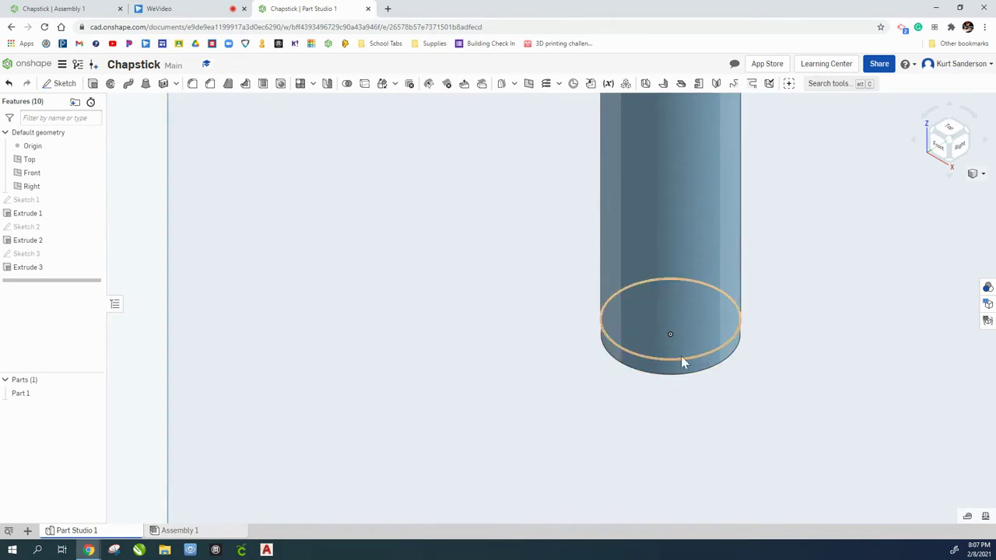
pyautogui.moveTo(775, 329); pyautogui.dragTo(650, 343, button='middle')
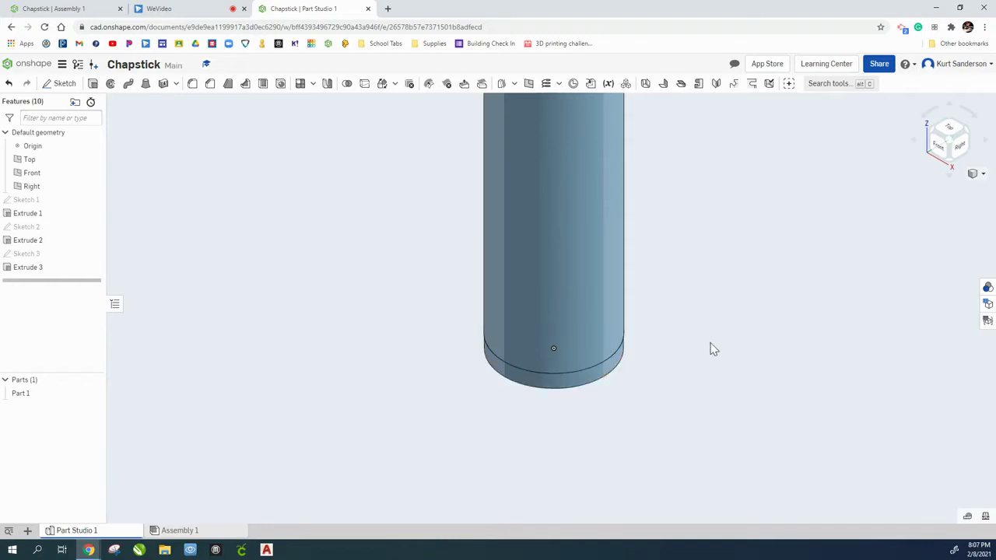
pyautogui.press('f')
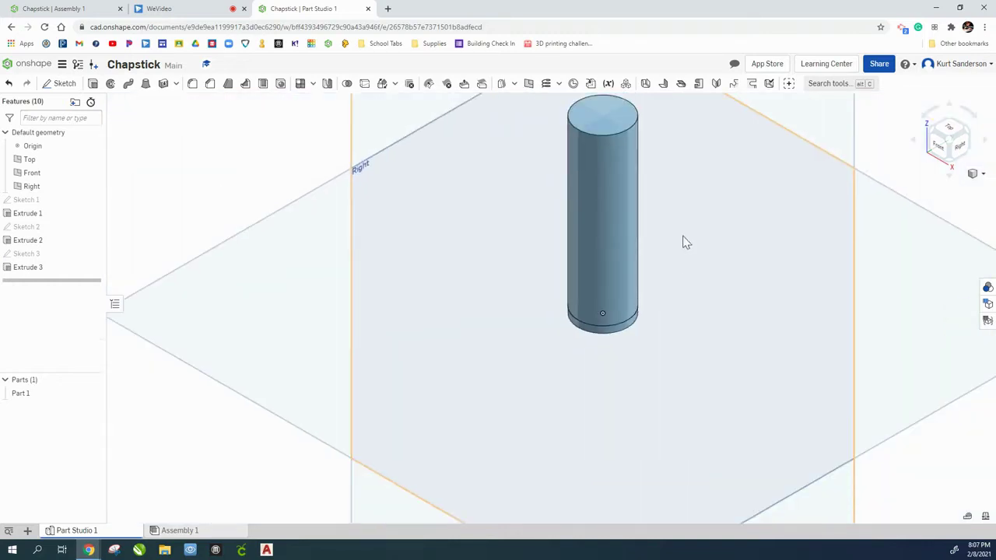
pyautogui.click(35, 9)
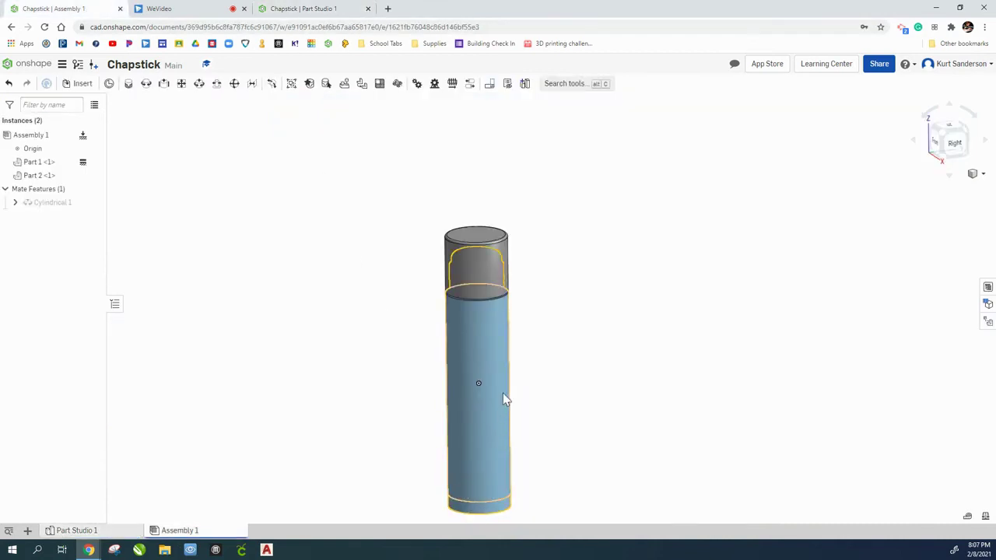
# Lift the cap off the tube in the finished chapstick assembly to examine the neck beneath it.
pyautogui.moveTo(487, 278); pyautogui.dragTo(483, 183)
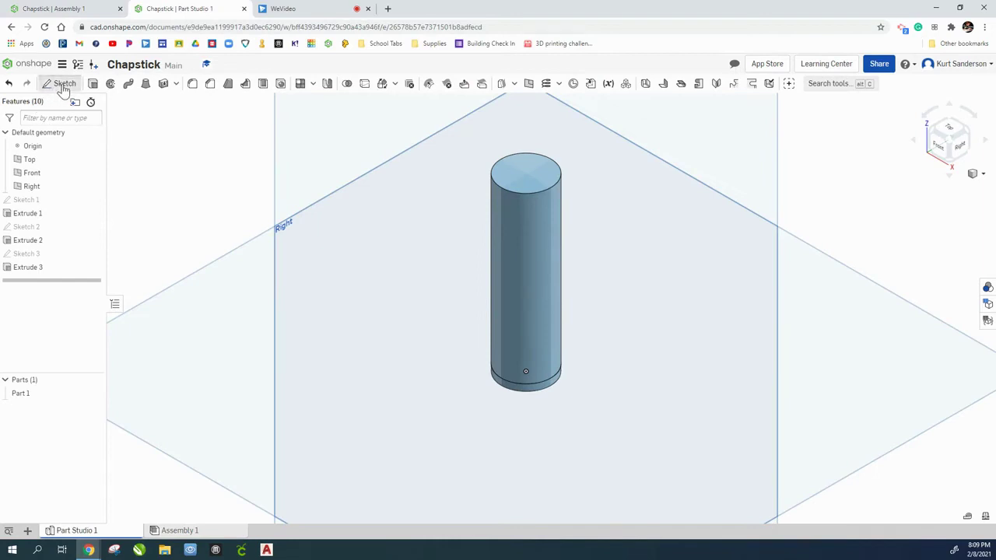
# Sketch a 13 mm diameter circle centred on the origin on the tube's top face in the new Part Studio and finish the sketch.
pyautogui.click(65, 83)
pyautogui.click(532, 170)
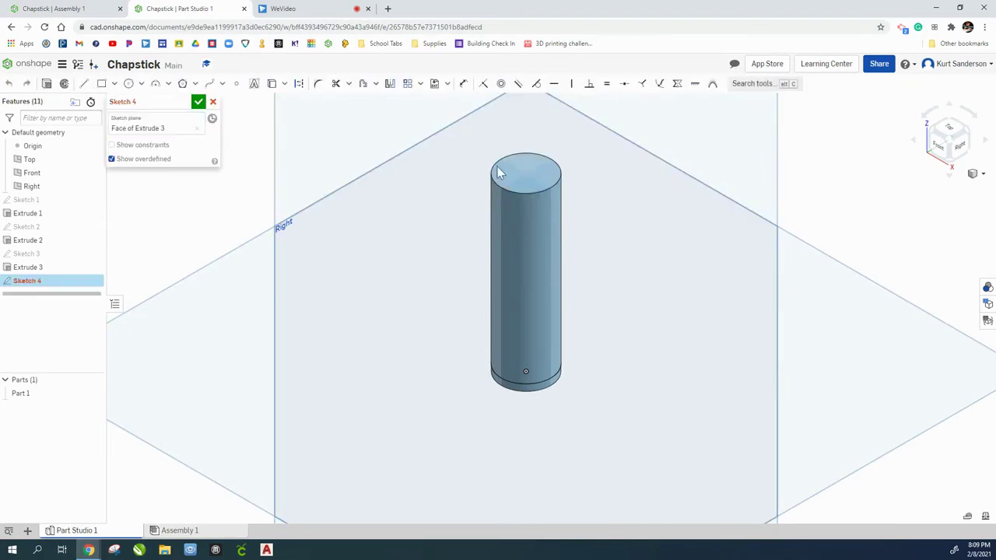
pyautogui.rightClick(262, 131)
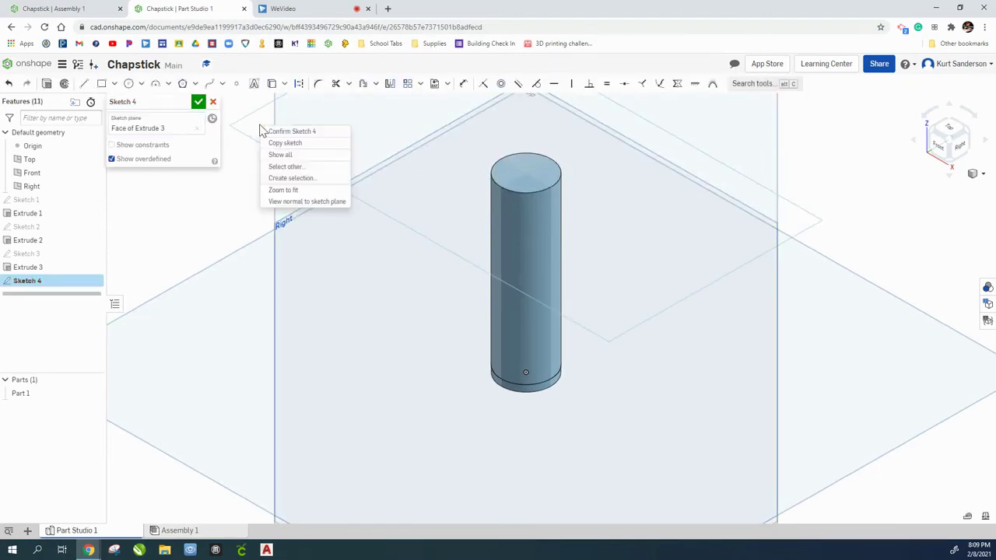
pyautogui.click(281, 203)
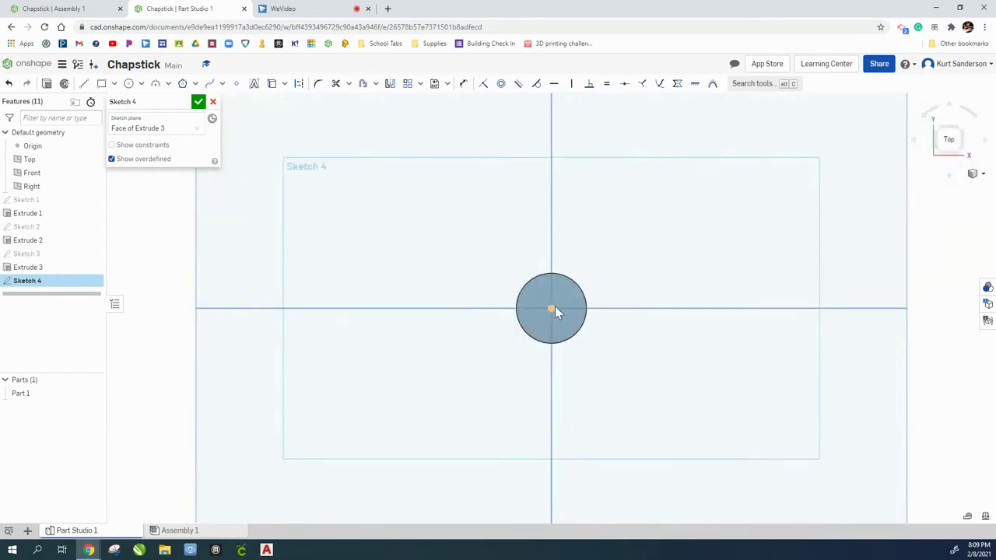
pyautogui.scroll(3, 555, 306)
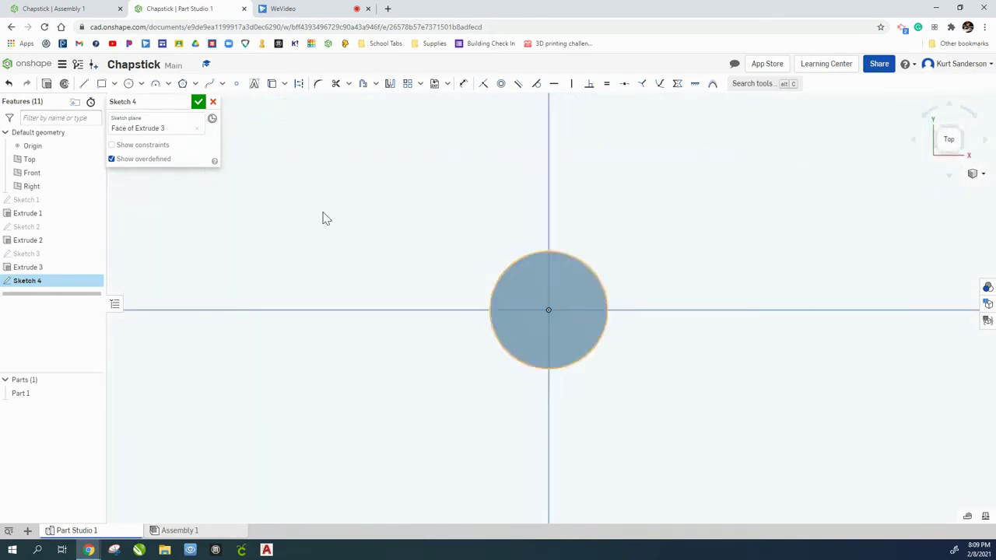
pyautogui.click(128, 87)
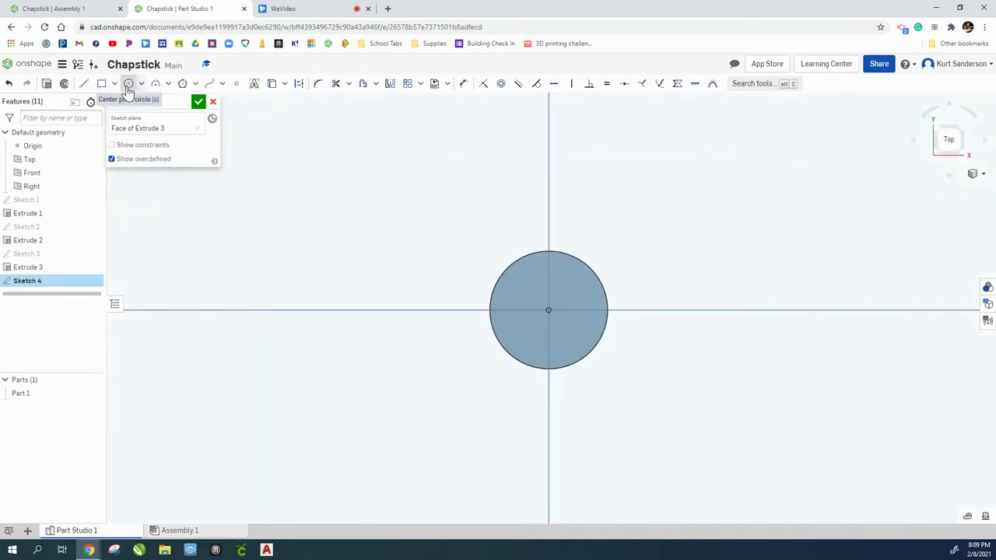
pyautogui.click(569, 339)
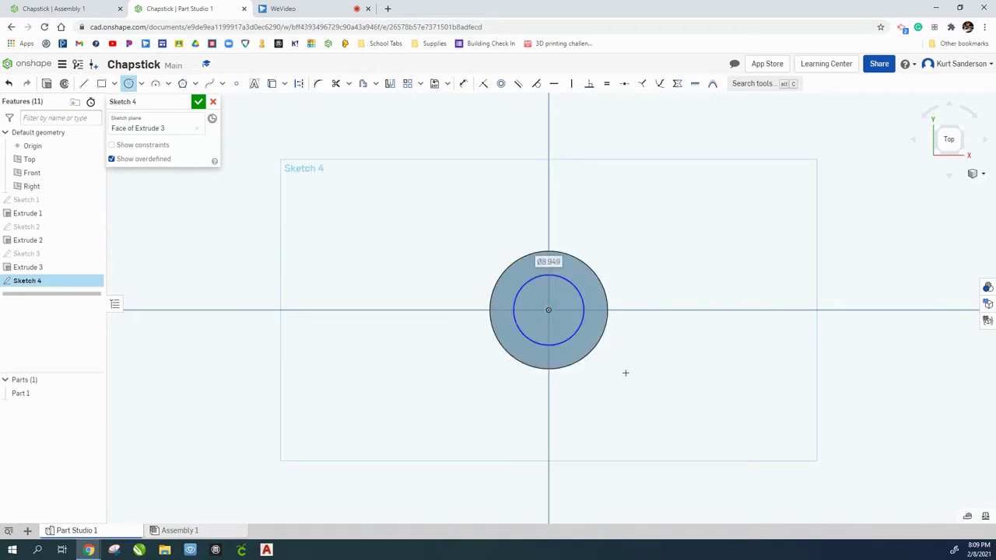
pyautogui.write('1')
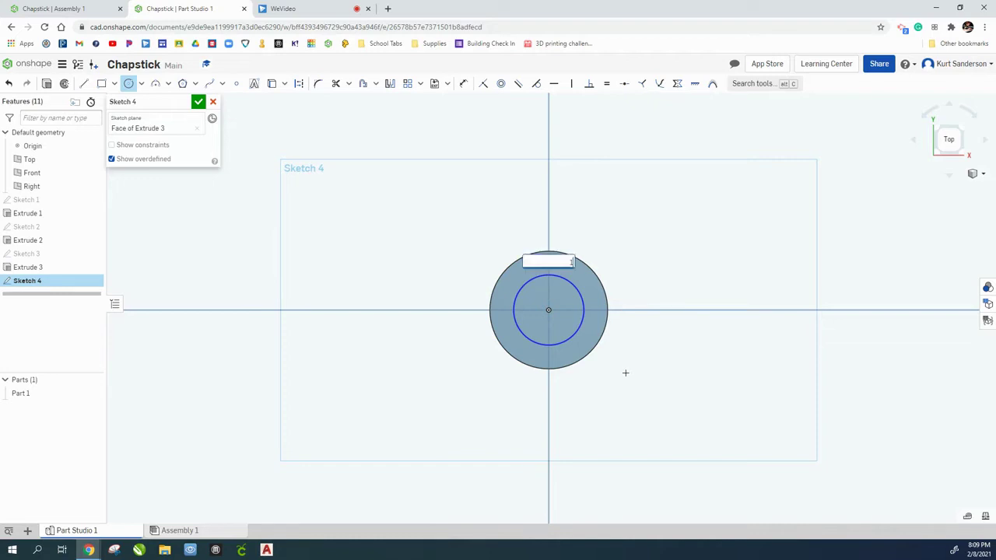
pyautogui.write('3')
pyautogui.press('Return')
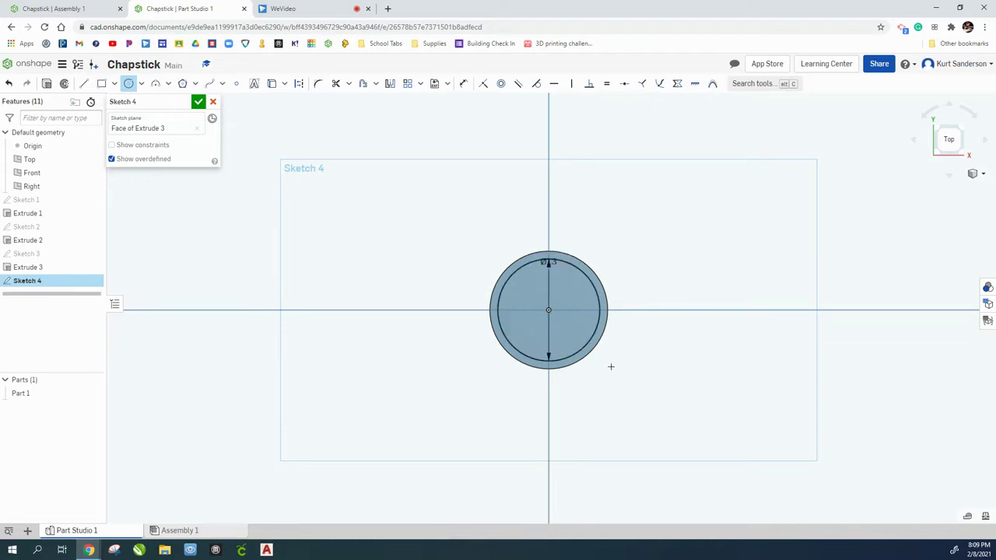
pyautogui.click(199, 103)
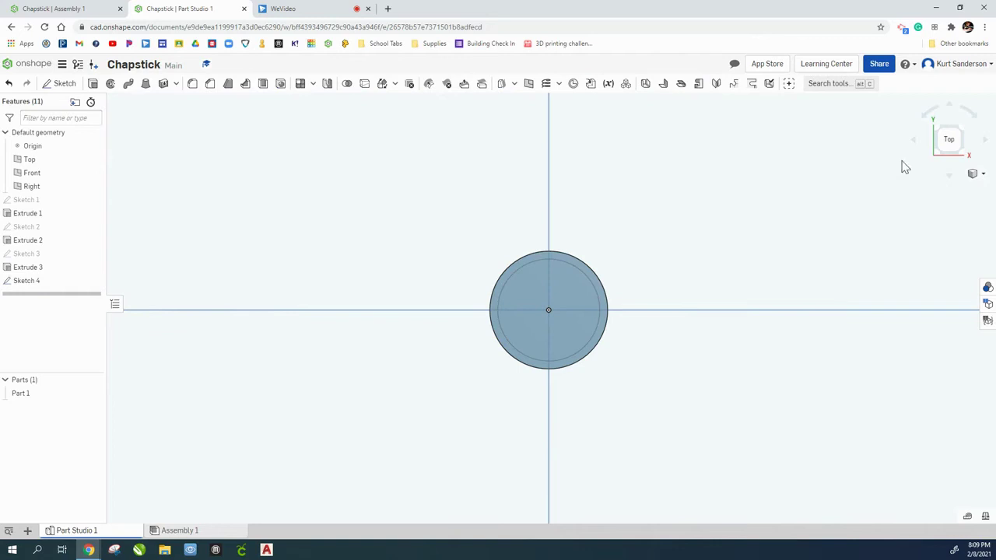
# Extrude the inner region of the 13 mm circle upward with Add to a blind depth of 7 mm, forming the neck.
pyautogui.click(971, 178)
pyautogui.click(956, 196)
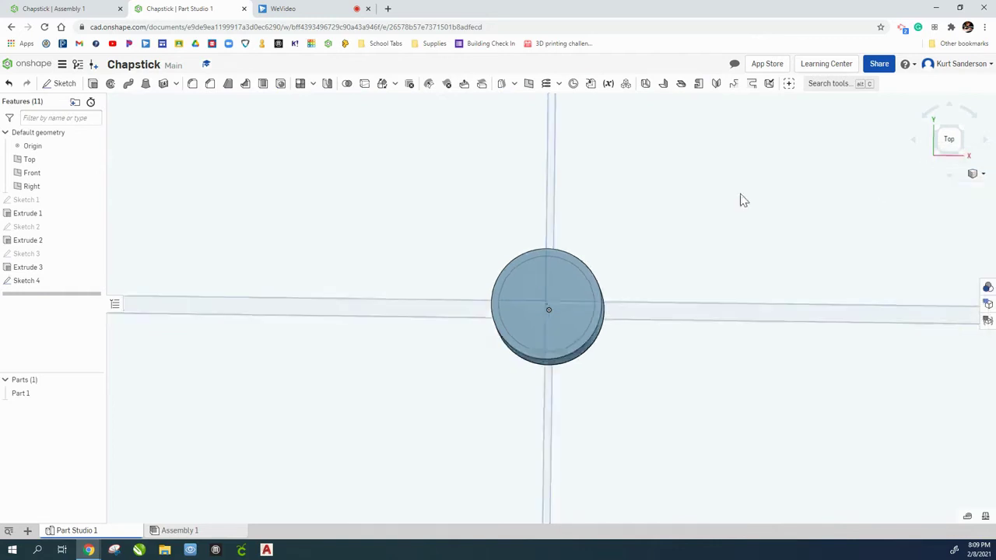
pyautogui.click(93, 84)
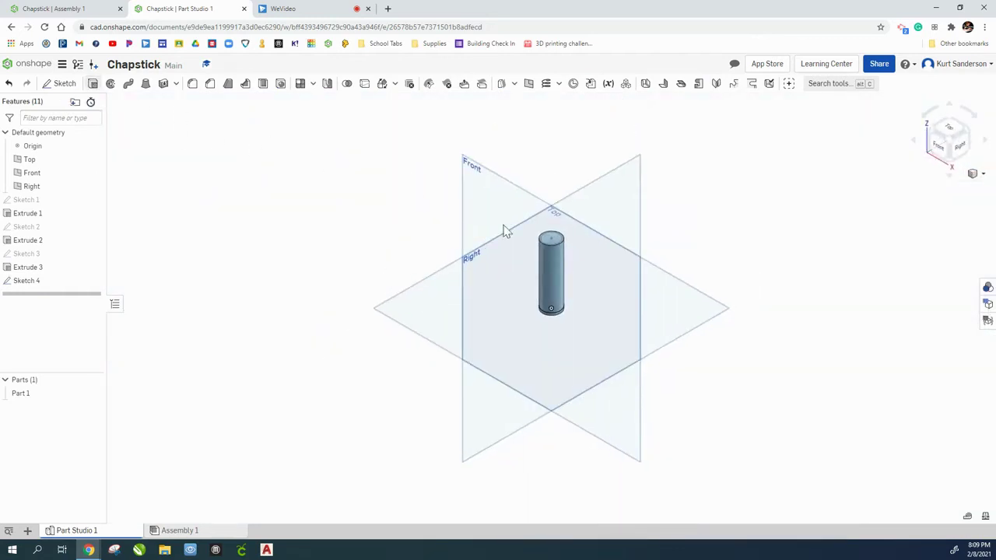
pyautogui.scroll(2, 563, 253)
pyautogui.scroll(3, 554, 246)
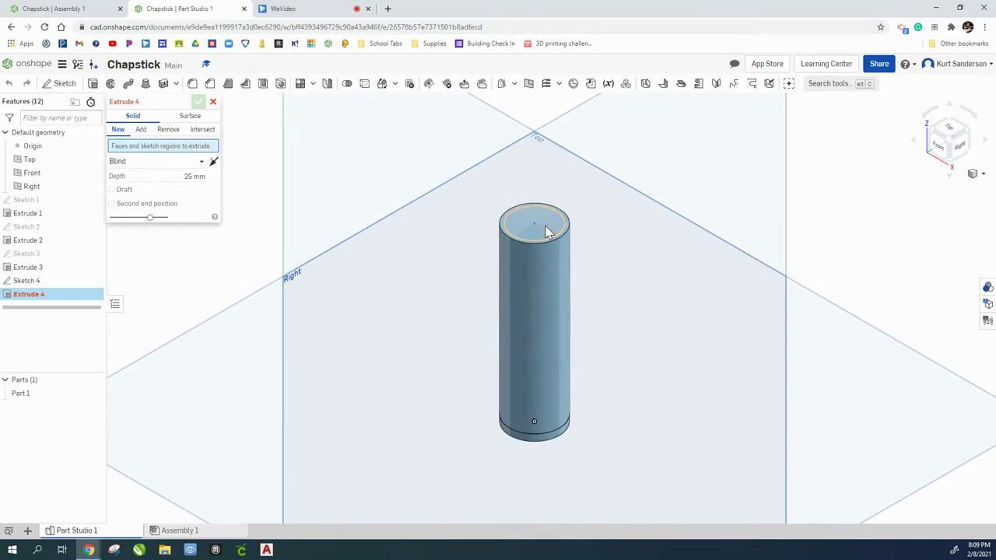
pyautogui.scroll(2, 547, 231)
pyautogui.click(545, 226)
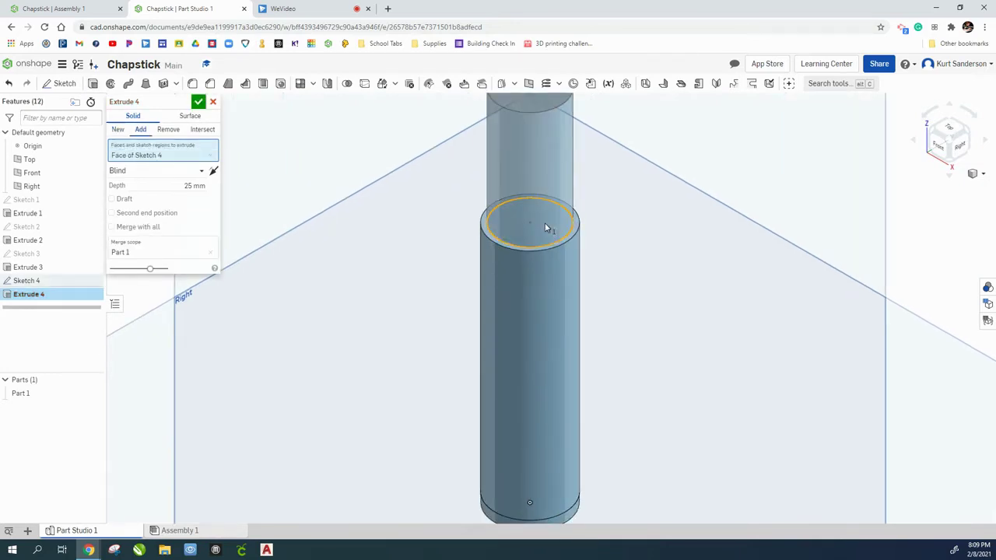
pyautogui.click(192, 187)
pyautogui.write('7')
pyautogui.press('Return')
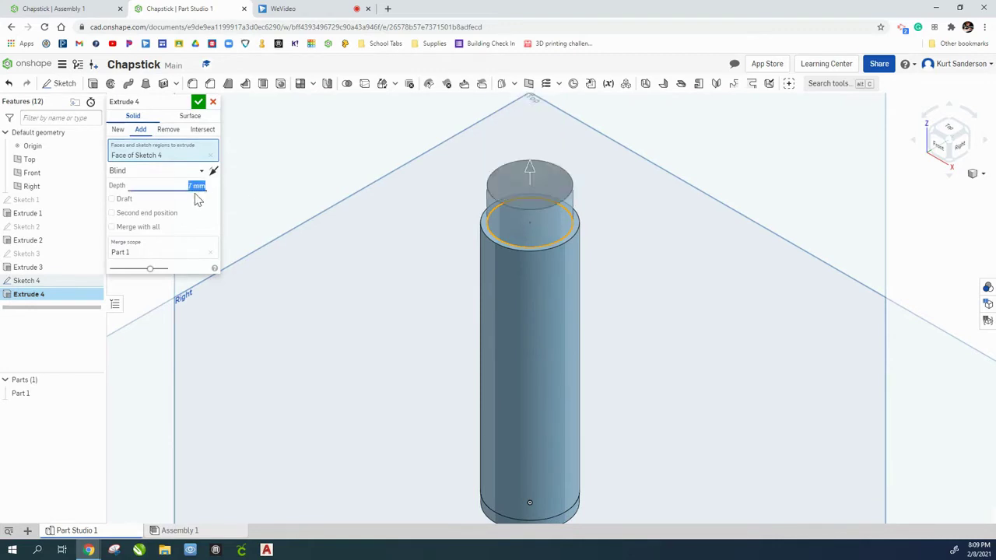
pyautogui.click(198, 102)
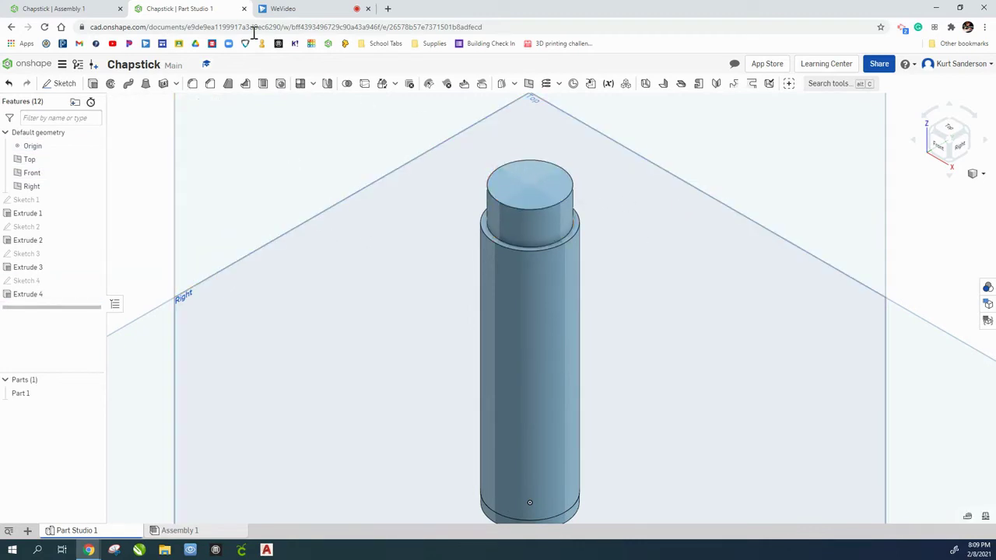
# Check the neck in the finished assembly, and sketch a 12 mm diameter circle centred on the origin on the new neck's top face.
pyautogui.click(56, 8)
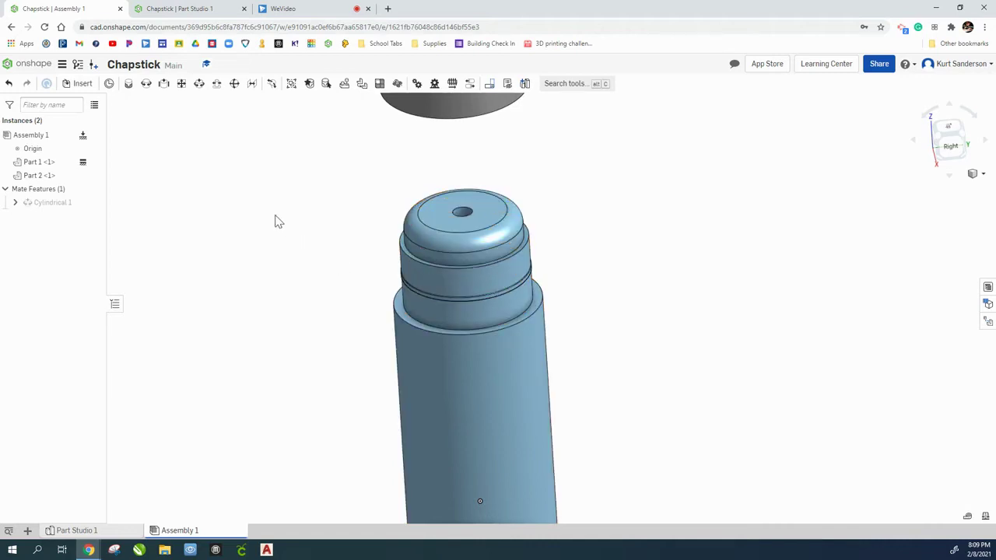
pyautogui.click(206, 13)
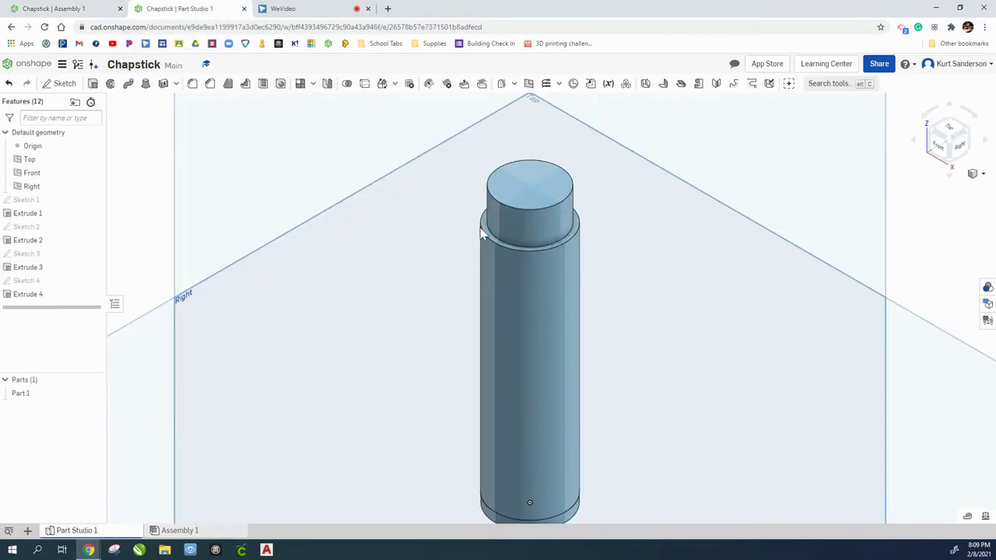
pyautogui.click(61, 85)
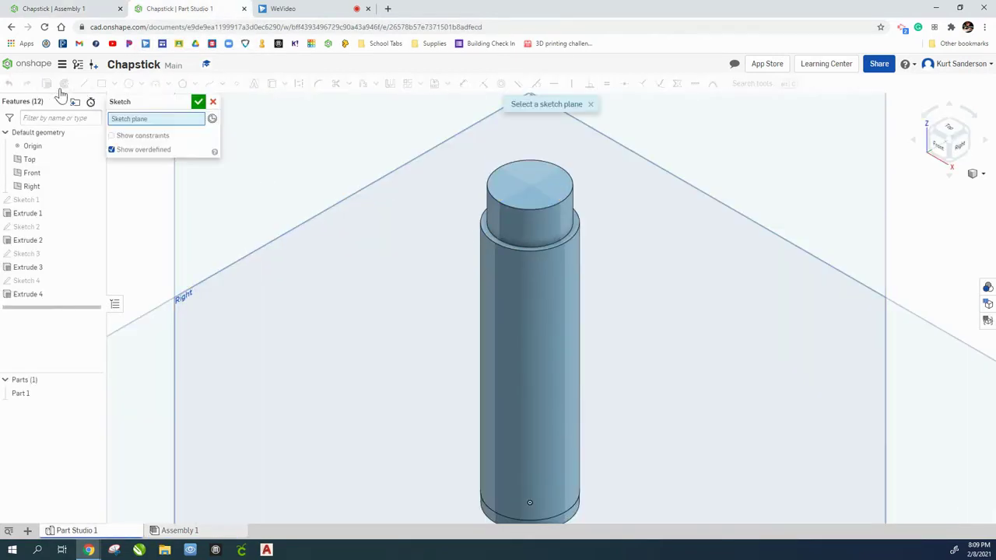
pyautogui.click(520, 187)
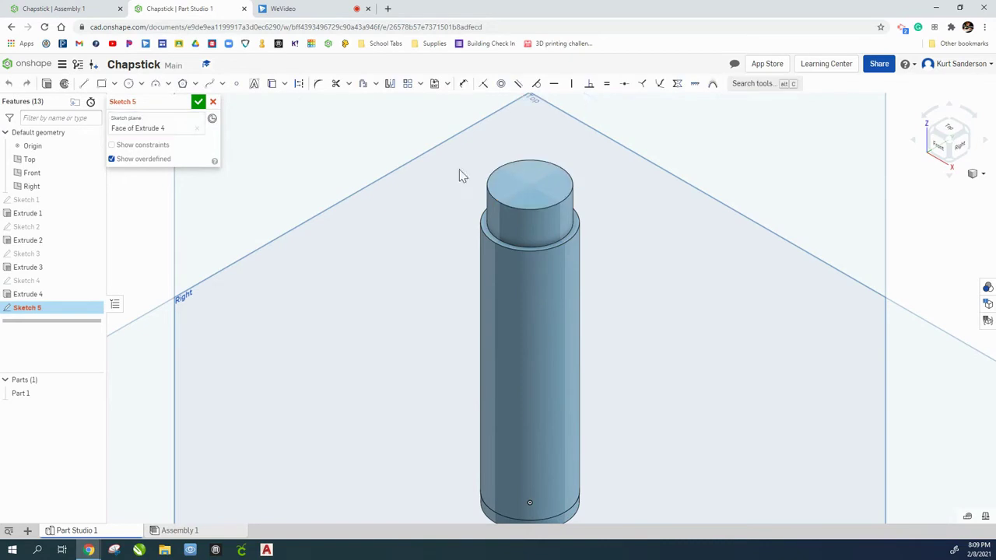
pyautogui.rightClick(319, 138)
pyautogui.click(354, 278)
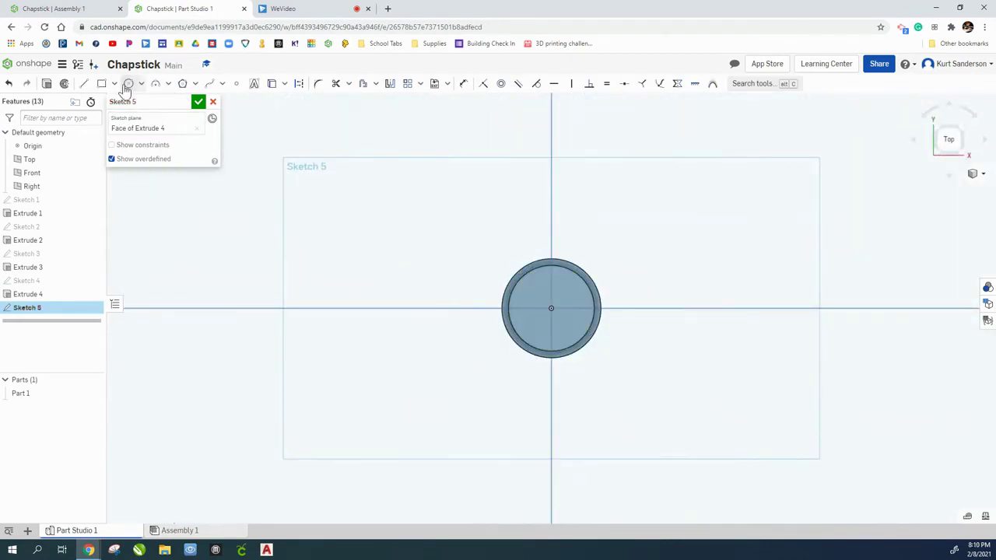
pyautogui.click(129, 85)
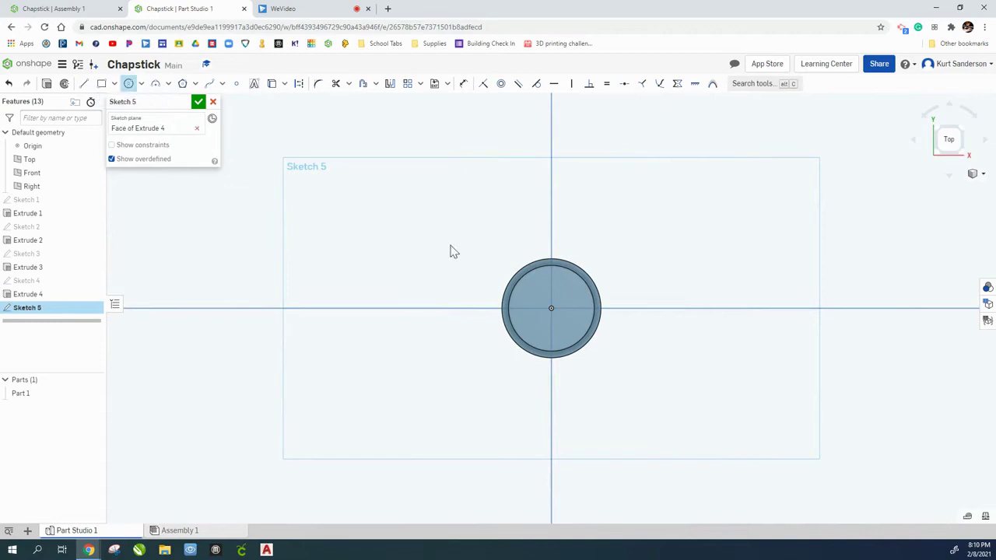
pyautogui.click(551, 309)
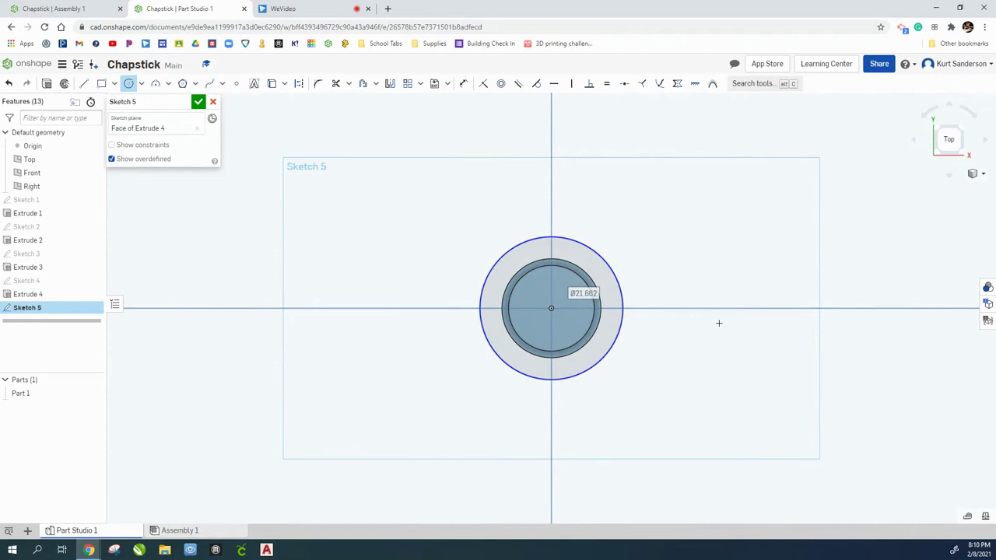
pyautogui.write('12')
pyautogui.press('Return')
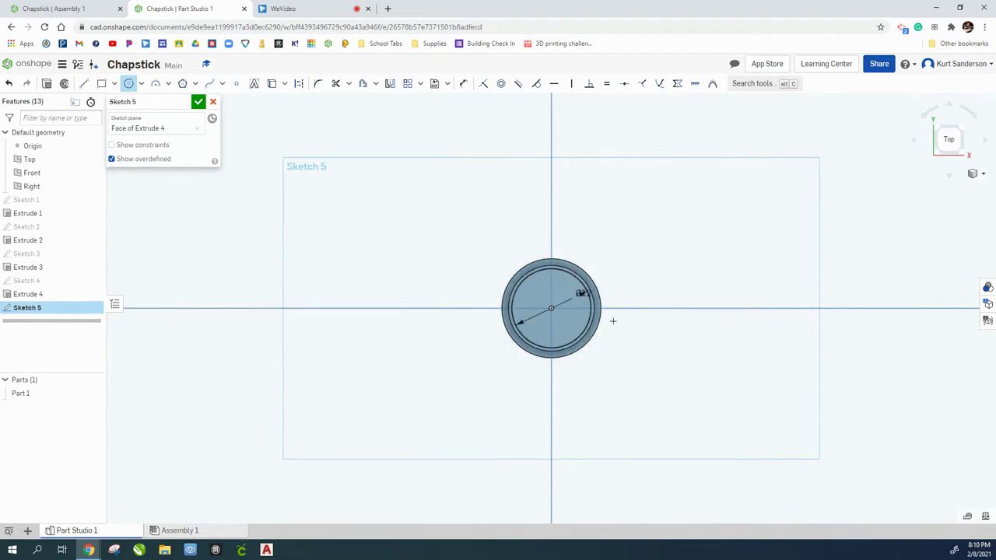
pyautogui.click(982, 173)
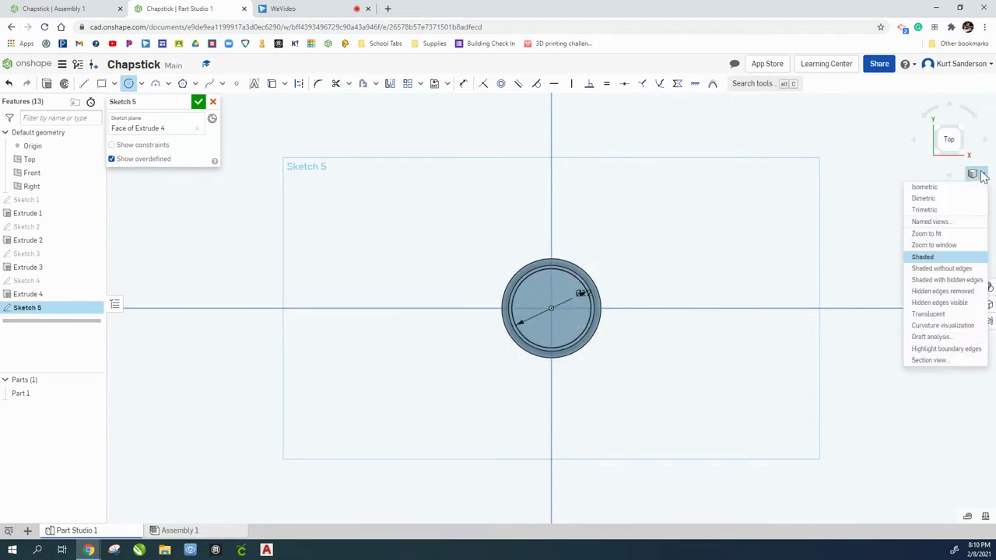
pyautogui.click(925, 187)
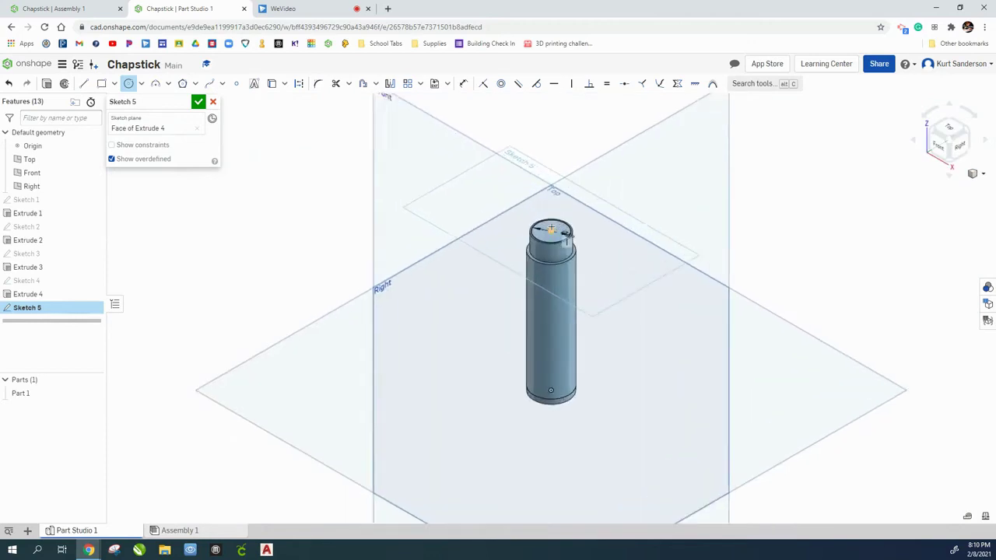
pyautogui.scroll(5, 551, 228)
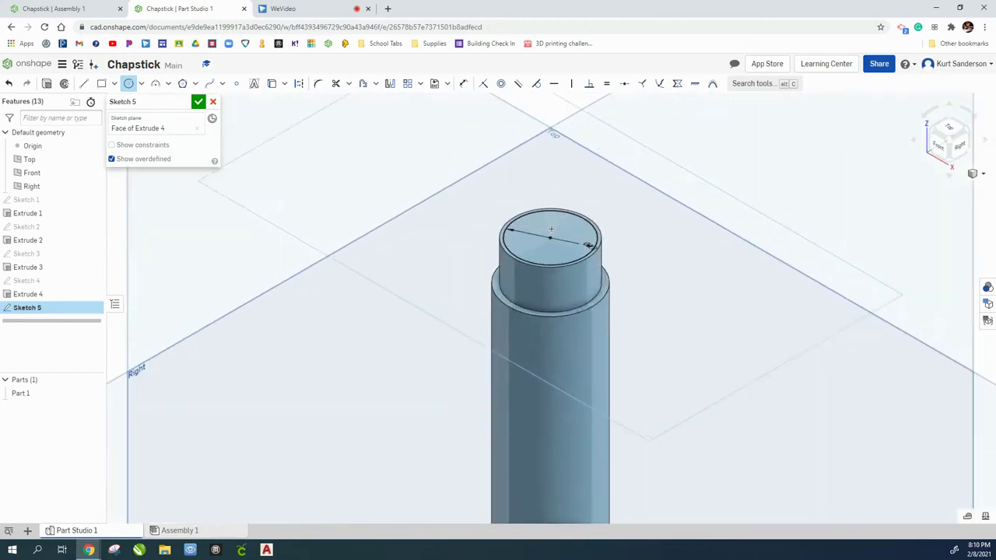
pyautogui.click(199, 102)
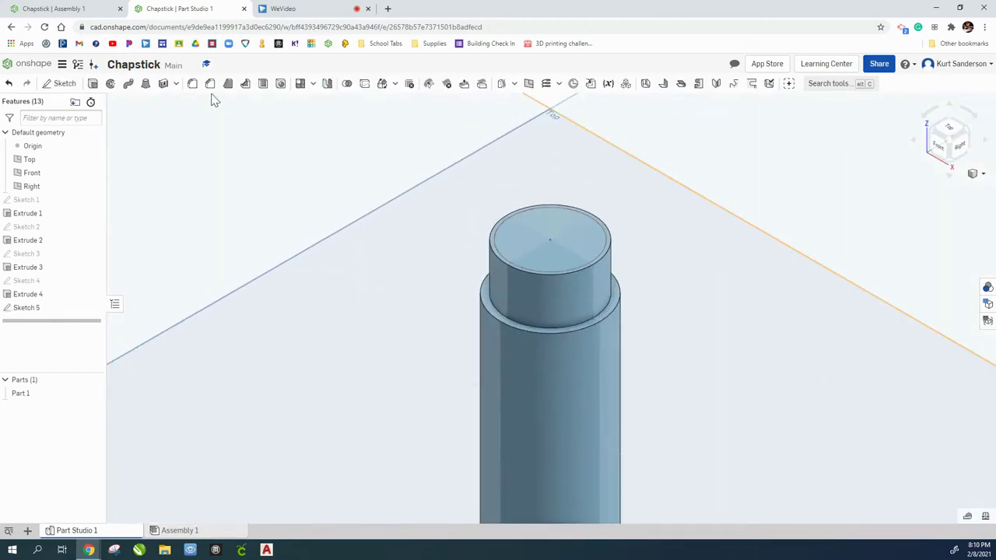
# Hollow out the tube with a Remove extrusion of the inner 12 mm circle region to a blind depth of 55 mm.
pyautogui.click(93, 84)
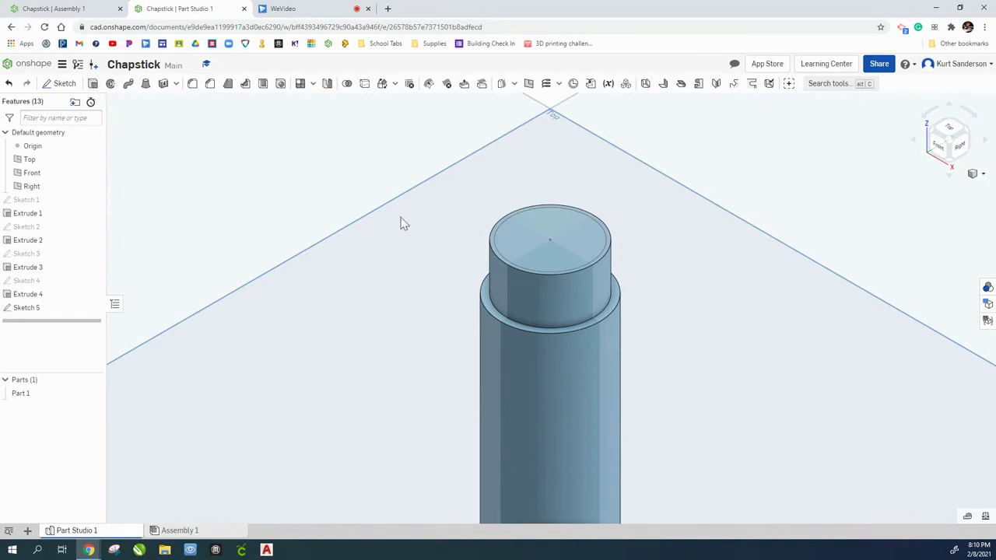
pyautogui.click(528, 227)
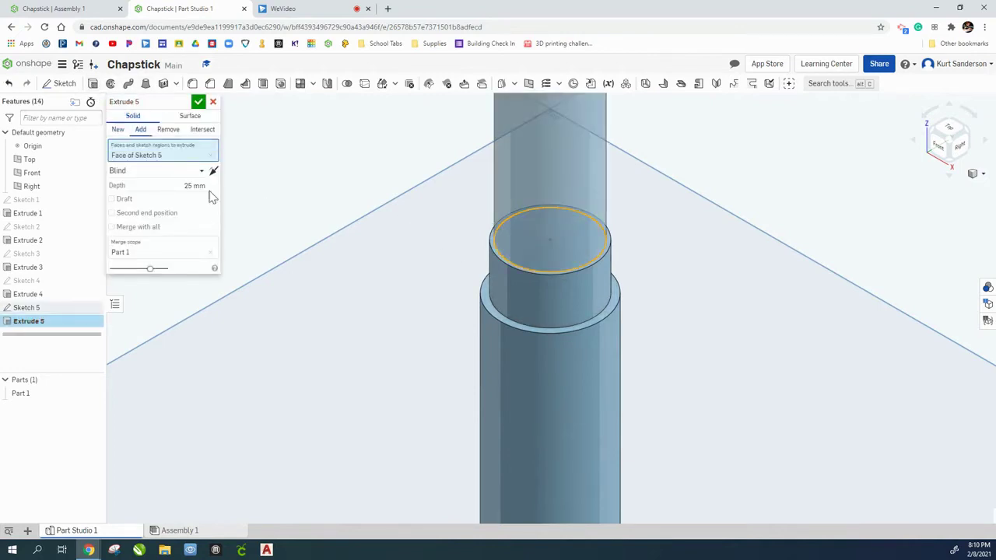
pyautogui.click(164, 133)
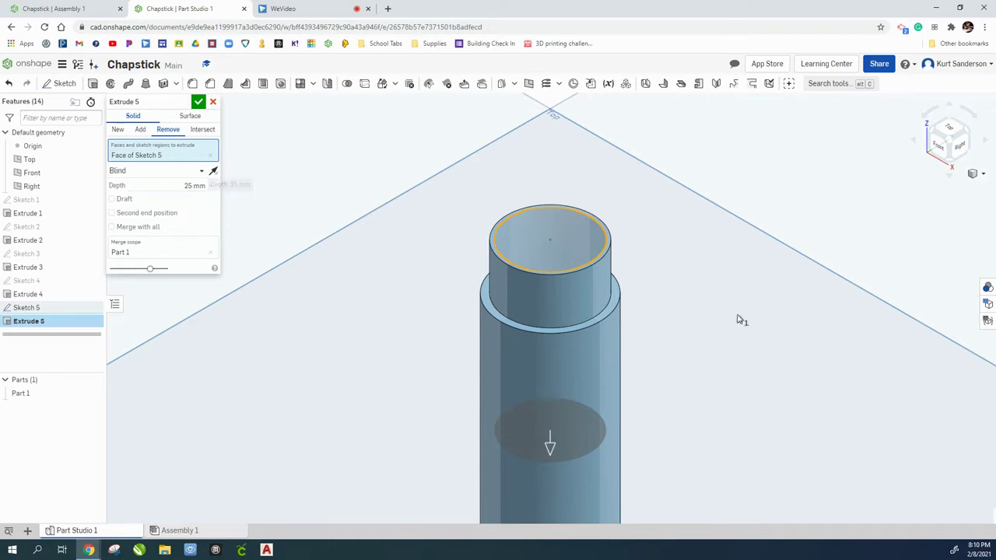
pyautogui.scroll(-4, 752, 337)
pyautogui.moveTo(738, 358); pyautogui.dragTo(726, 335, button='right')
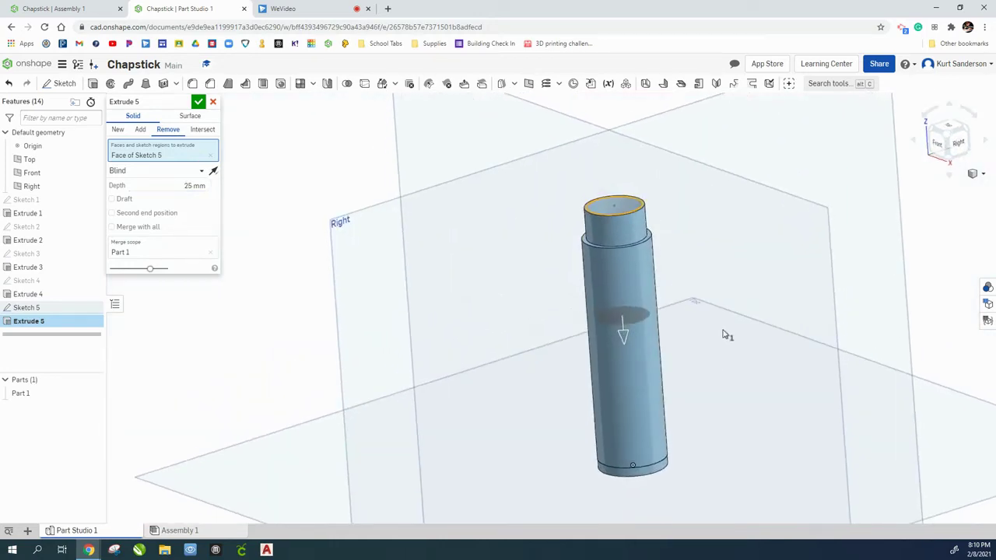
pyautogui.moveTo(625, 336); pyautogui.dragTo(619, 464)
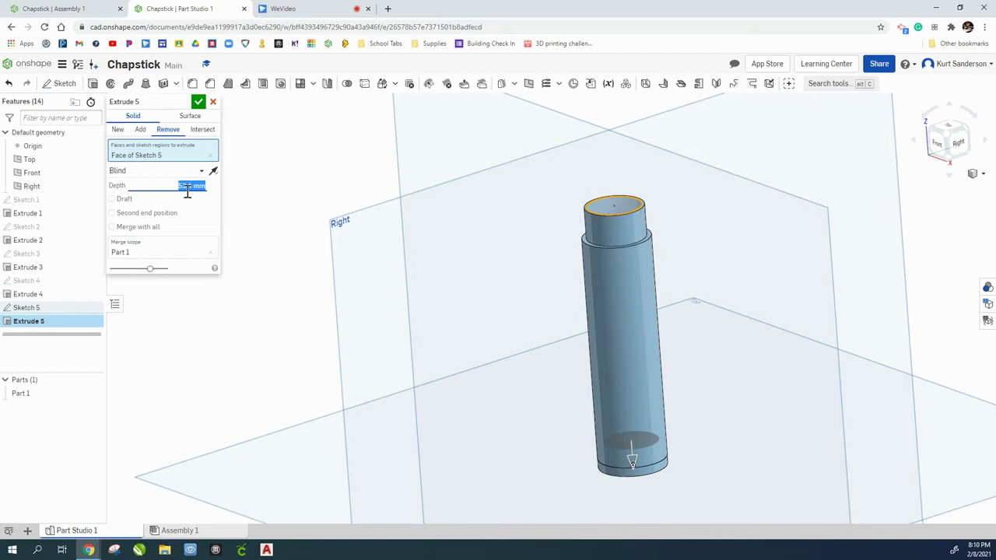
pyautogui.write('55')
pyautogui.press('Return')
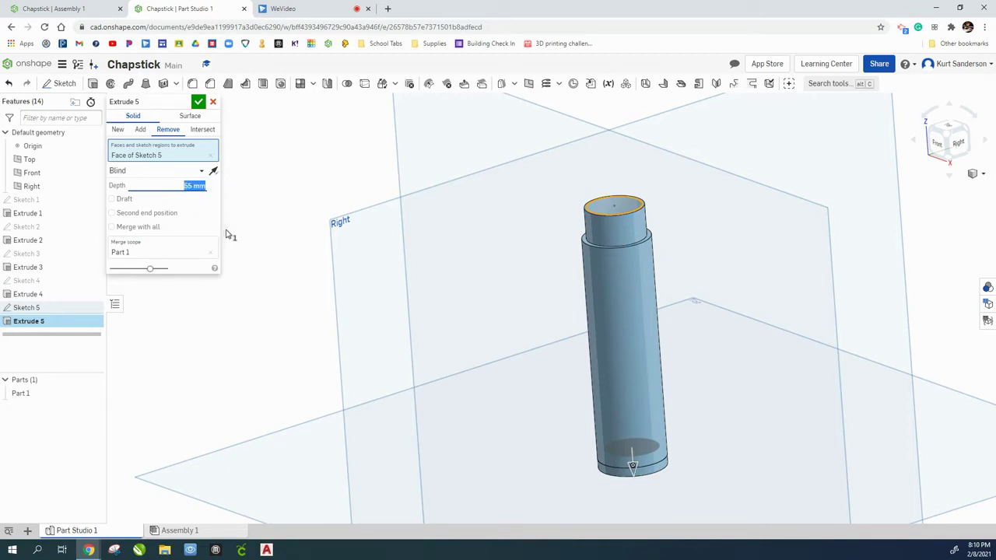
pyautogui.click(199, 103)
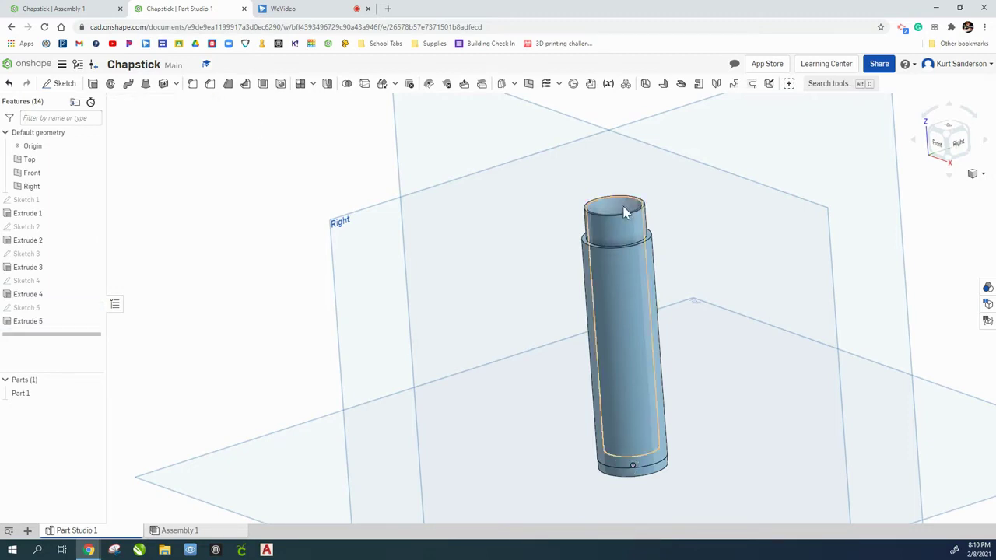
# Start a new sketch on the Front plane and view it normal to the sketch plane.
pyautogui.moveTo(722, 260)
pyautogui.mouseDown(button='right')
pyautogui.moveTo(711, 313)
pyautogui.moveTo(723, 332)
pyautogui.moveTo(714, 272)
pyautogui.moveTo(738, 254)
pyautogui.moveTo(732, 263)
pyautogui.mouseUp(button='right')
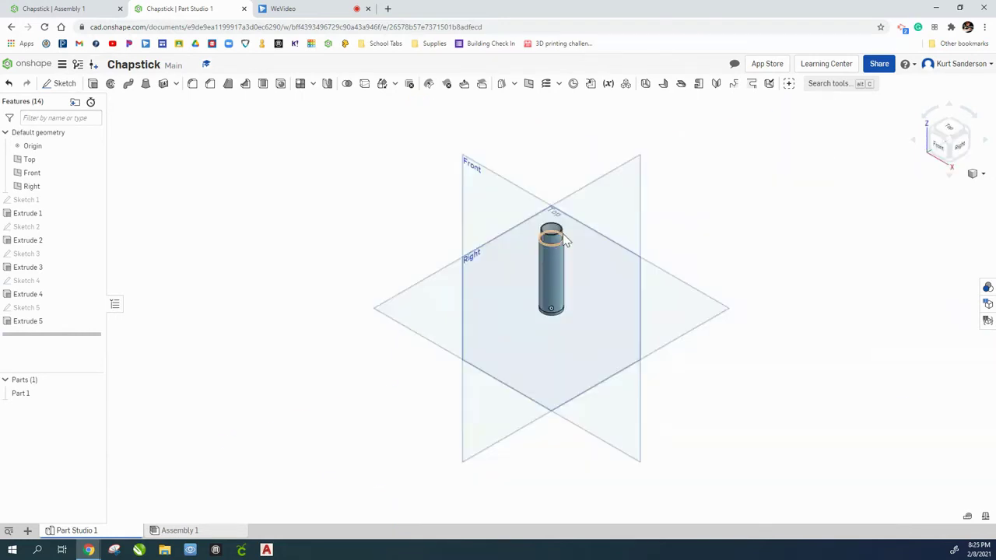
pyautogui.scroll(5, 560, 233)
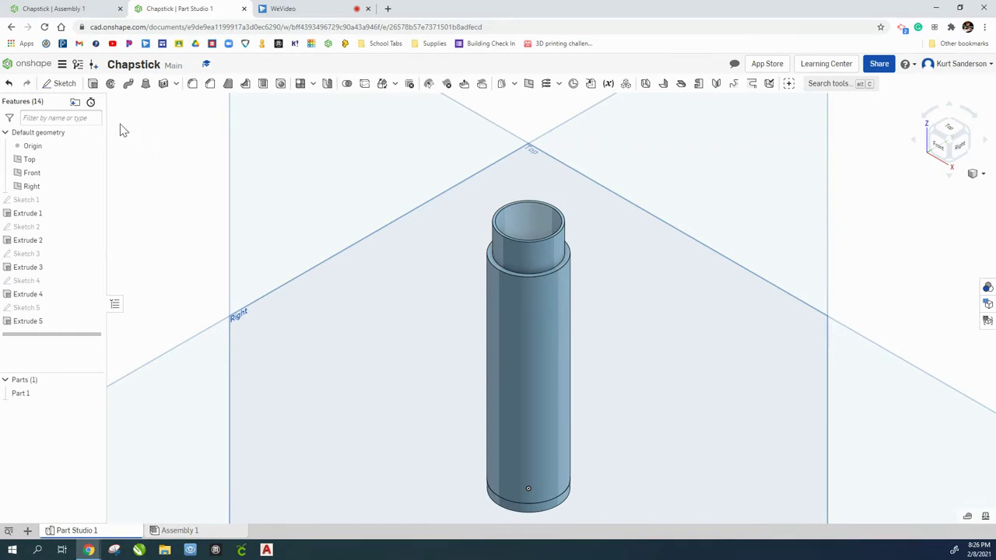
pyautogui.scroll(-6, 467, 238)
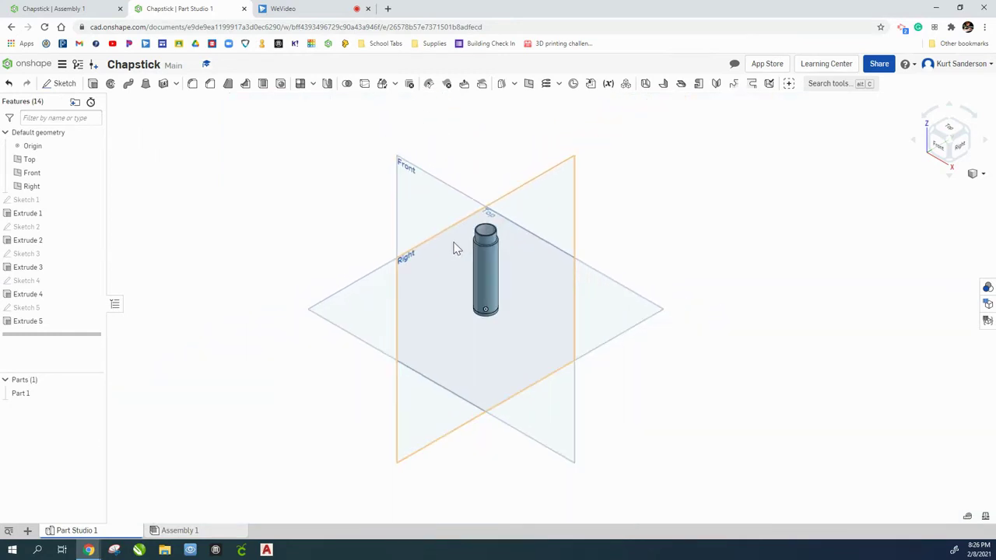
pyautogui.click(948, 129)
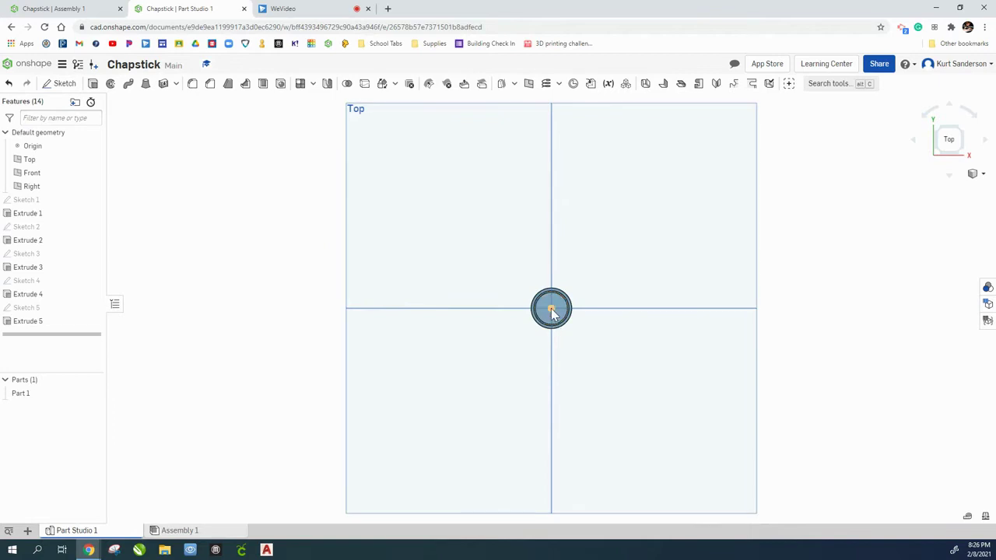
pyautogui.moveTo(804, 396); pyautogui.dragTo(800, 340, button='right')
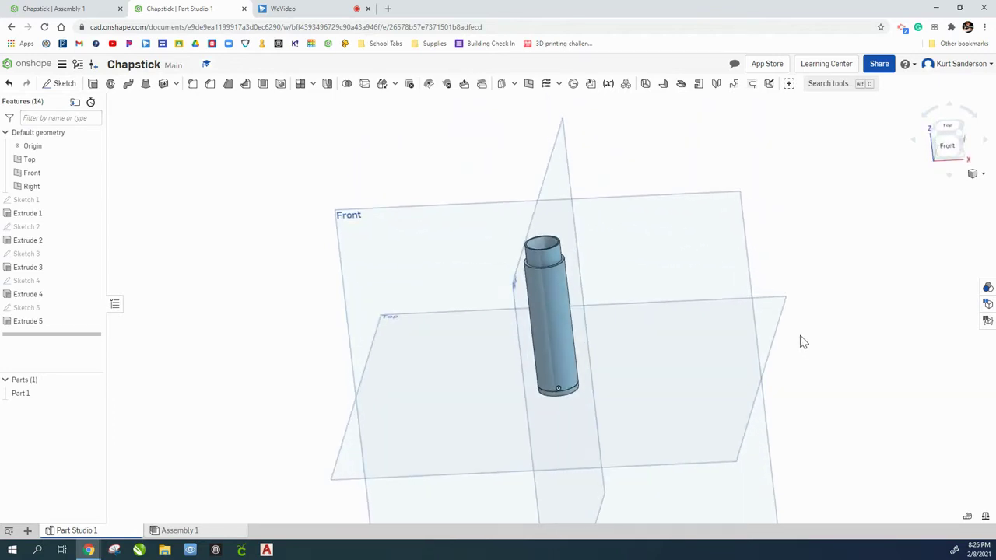
pyautogui.click(59, 85)
pyautogui.click(378, 242)
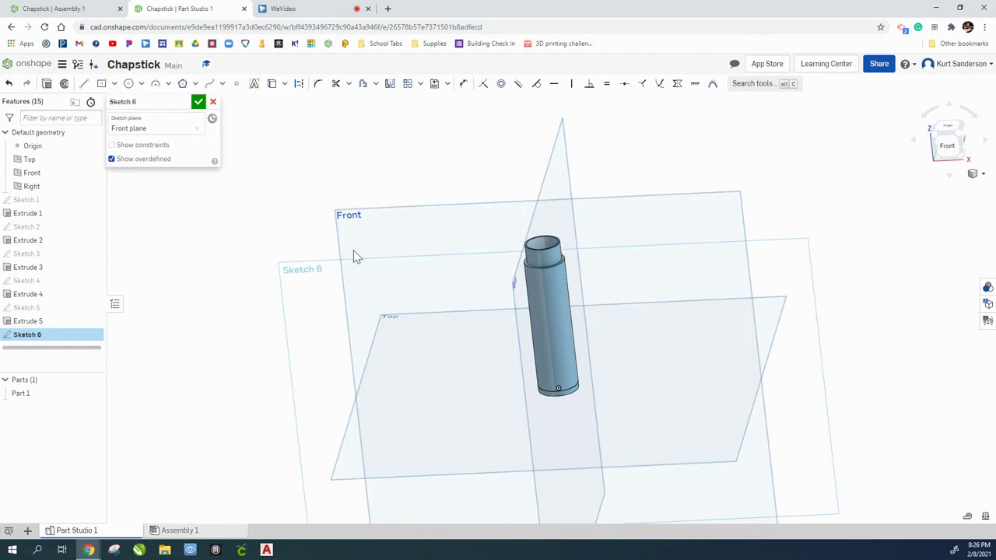
pyautogui.rightClick(310, 282)
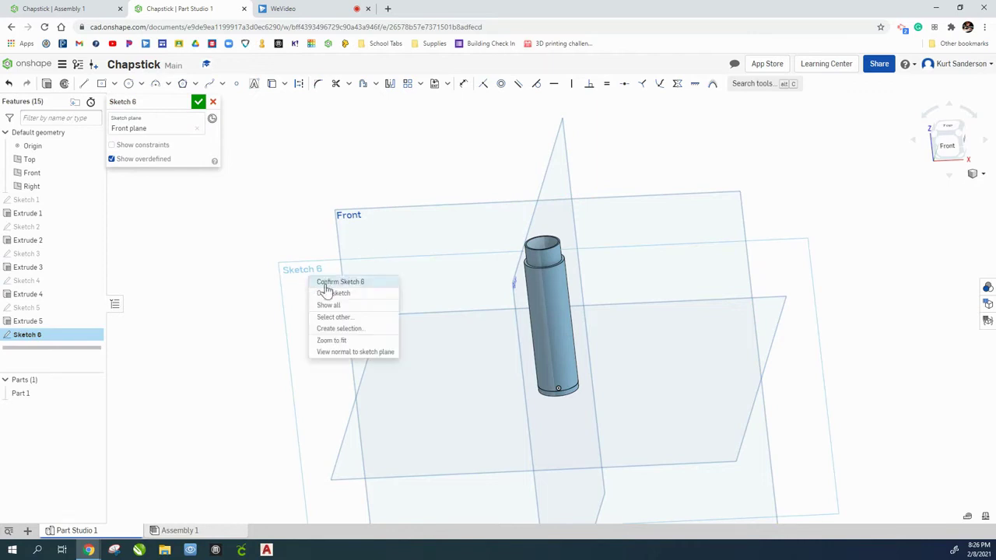
pyautogui.click(341, 355)
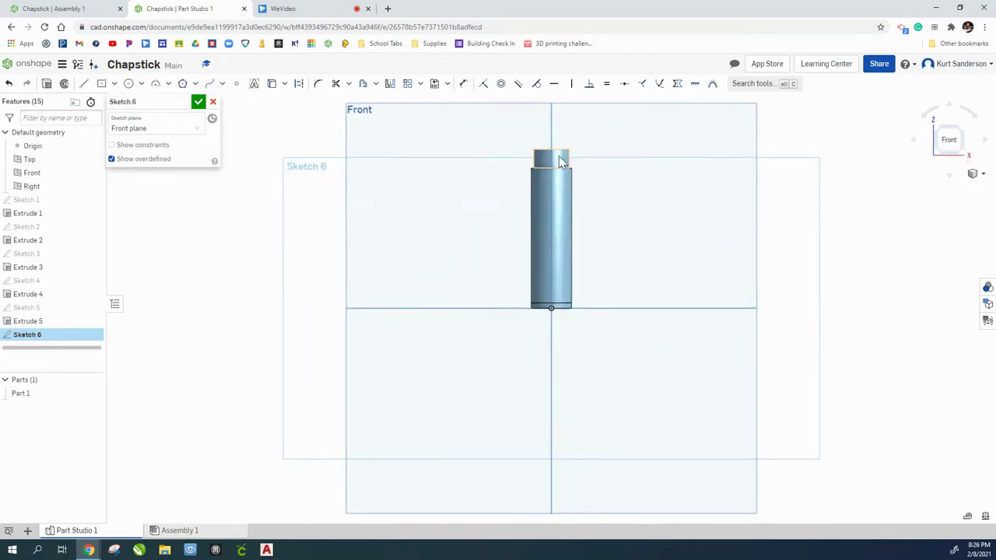
# Sketch a horizontal construction line about 9.1 mm long from the neck's centre axis outward past its side edge.
pyautogui.scroll(10, 559, 159)
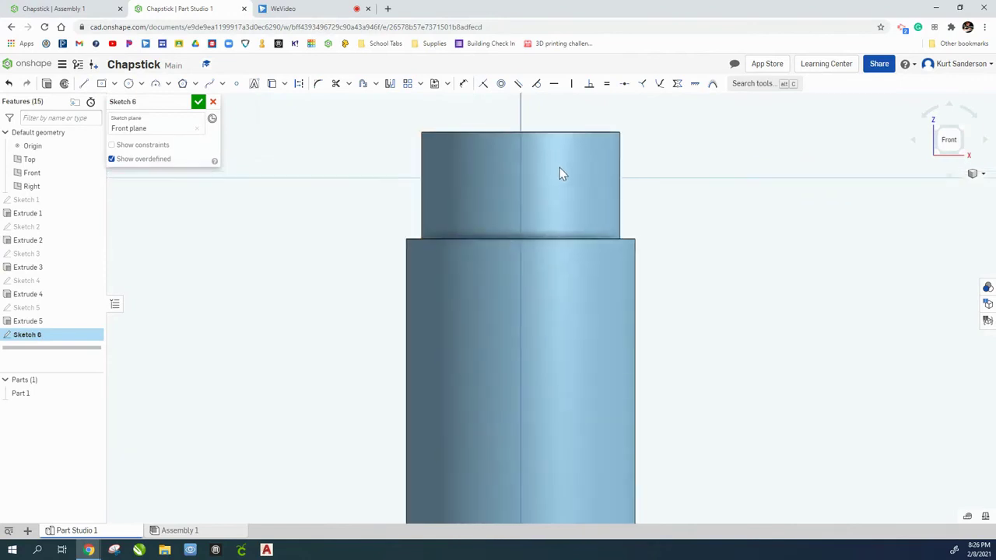
pyautogui.moveTo(559, 167); pyautogui.dragTo(517, 212, button='middle')
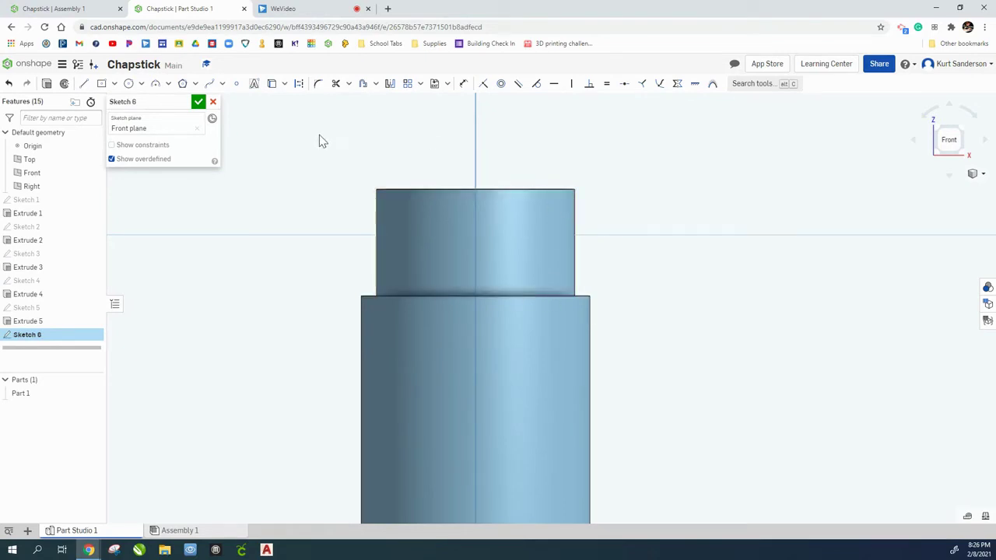
pyautogui.click(83, 85)
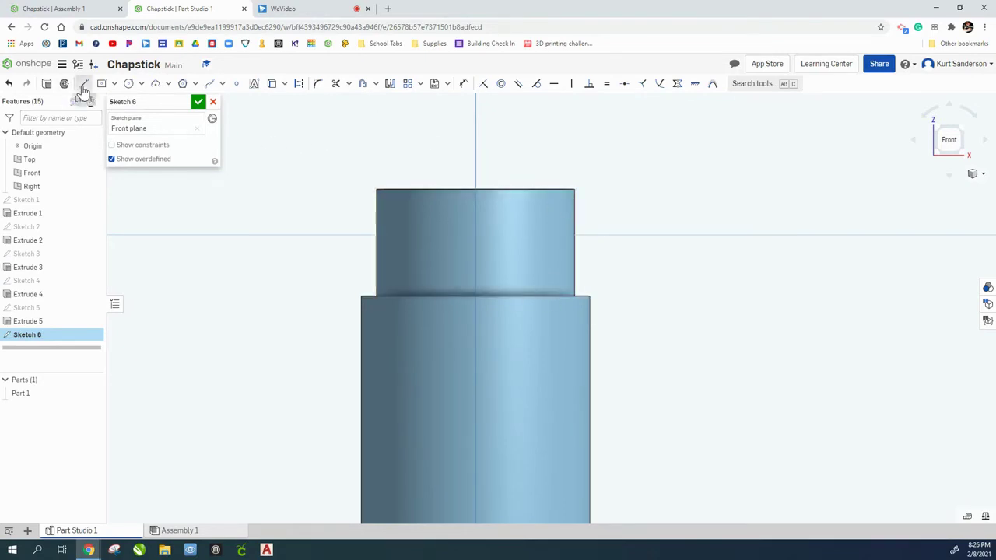
pyautogui.click(300, 84)
pyautogui.click(474, 235)
pyautogui.click(615, 235)
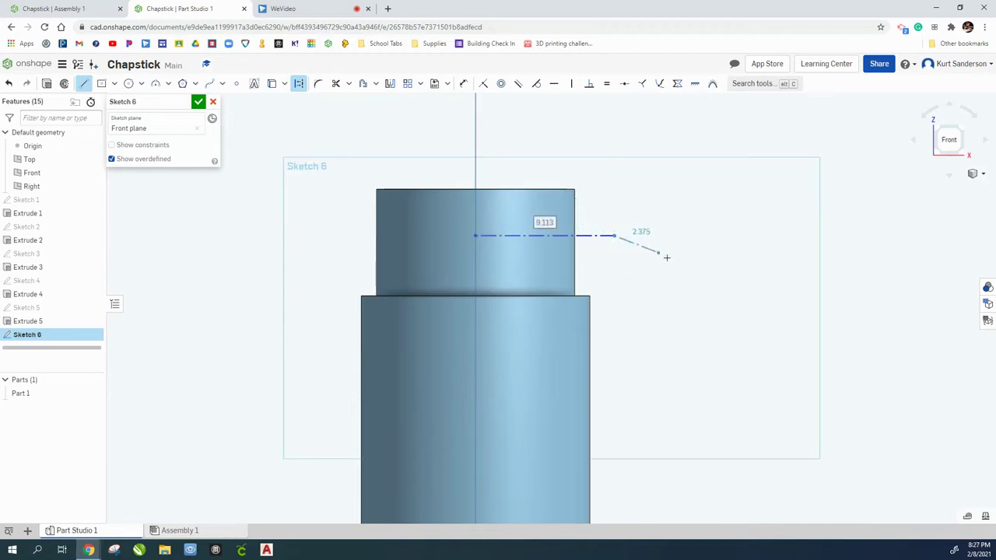
pyautogui.press('Escape')
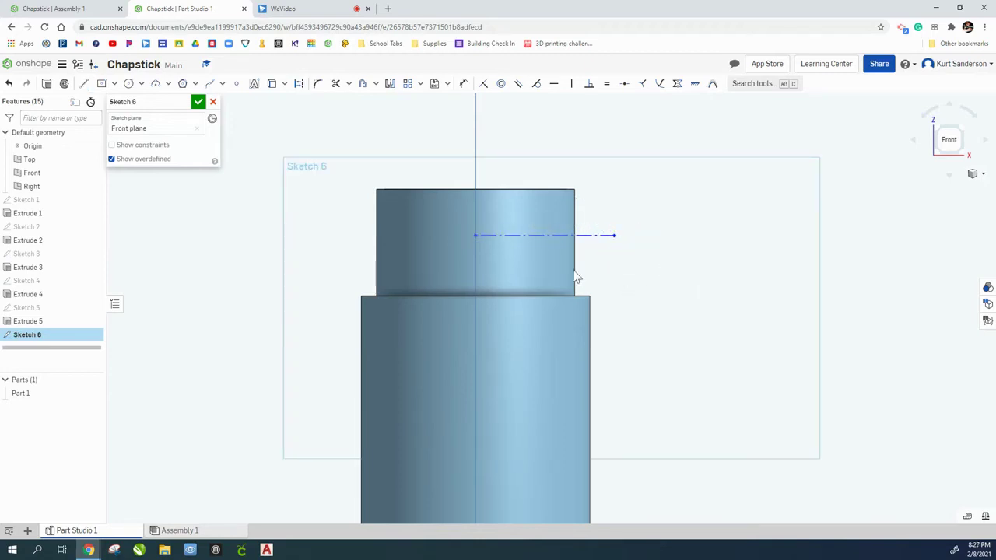
# Dimension the construction line 3.5 mm below the neck's top edge.
pyautogui.click(462, 84)
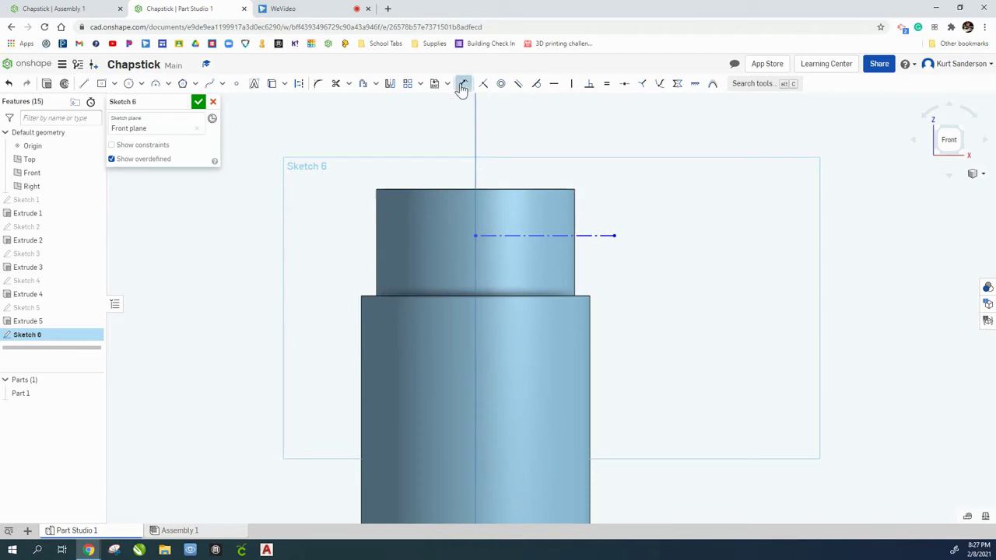
pyautogui.click(537, 235)
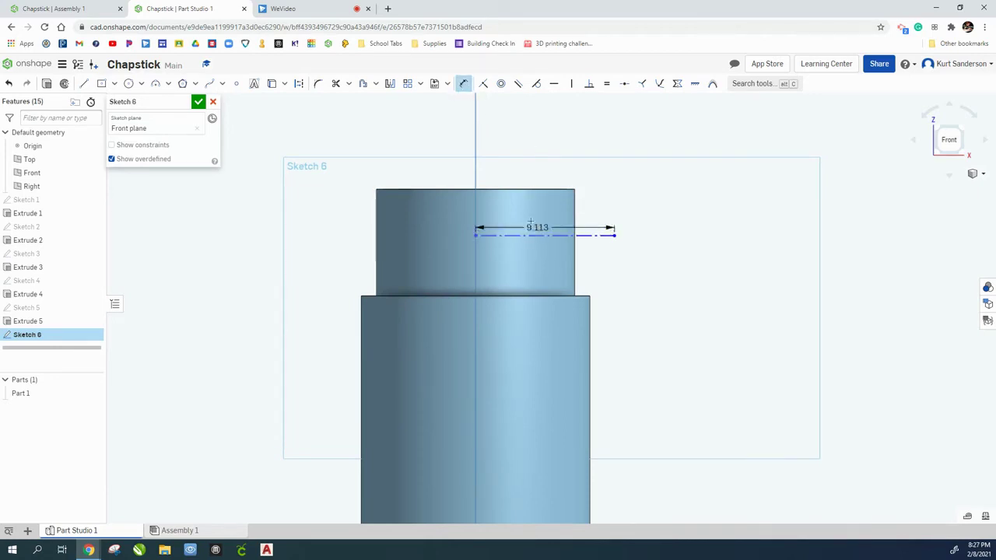
pyautogui.click(527, 189)
pyautogui.click(529, 210)
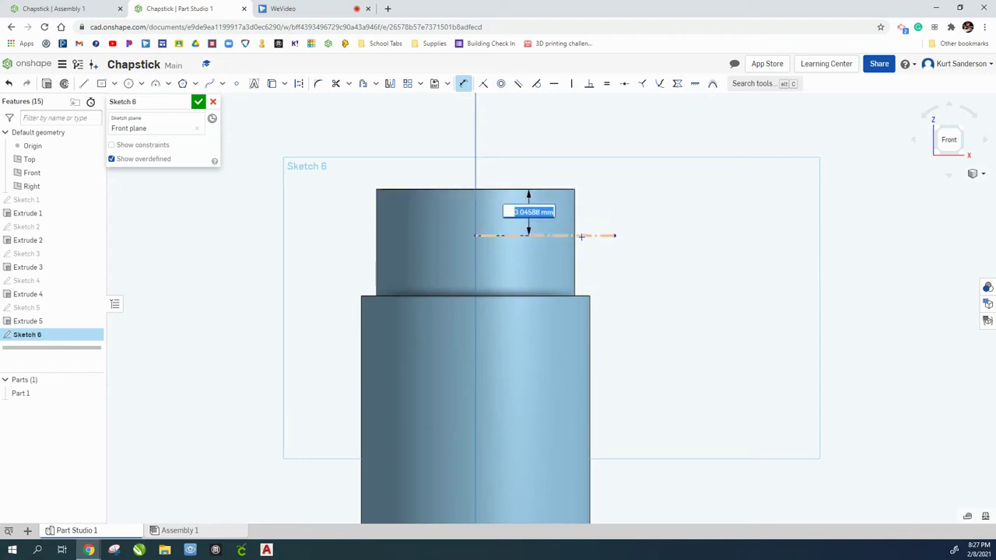
pyautogui.write('3.5')
pyautogui.press('Return')
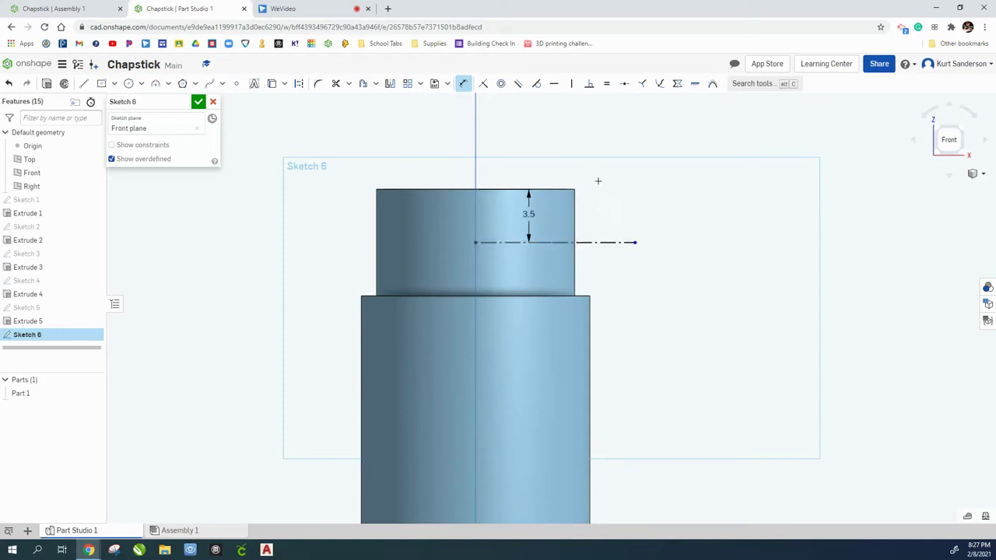
# Sketch a center point rectangle about 1.9 mm wide and 2.1 mm high, centred where the construction line crosses the neck's outer edge.
pyautogui.click(114, 84)
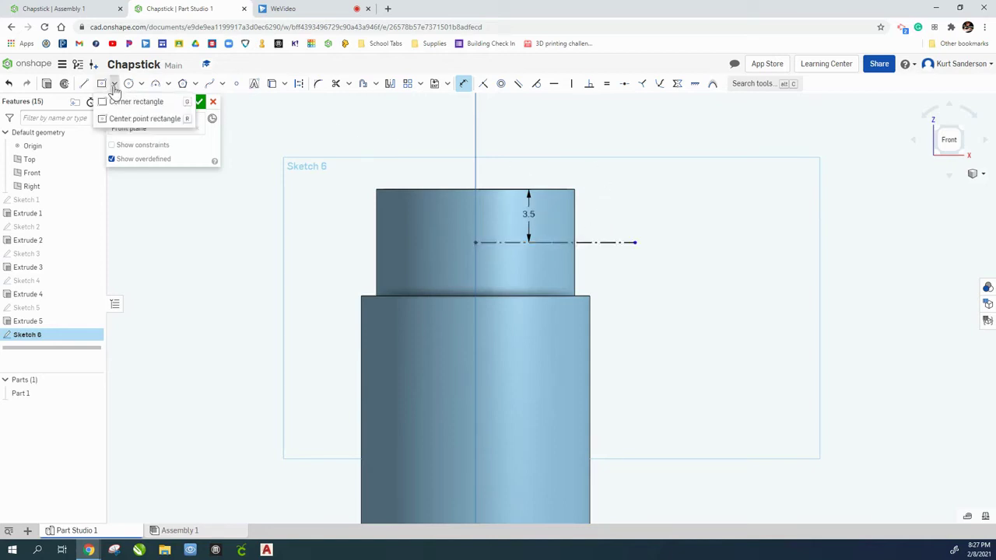
pyautogui.click(122, 126)
pyautogui.scroll(2, 584, 250)
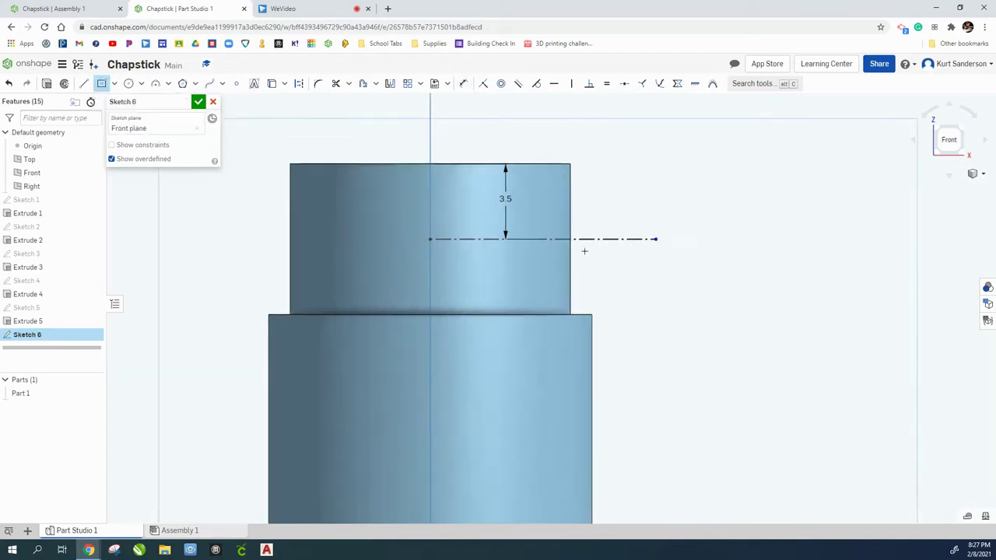
pyautogui.scroll(1, 584, 250)
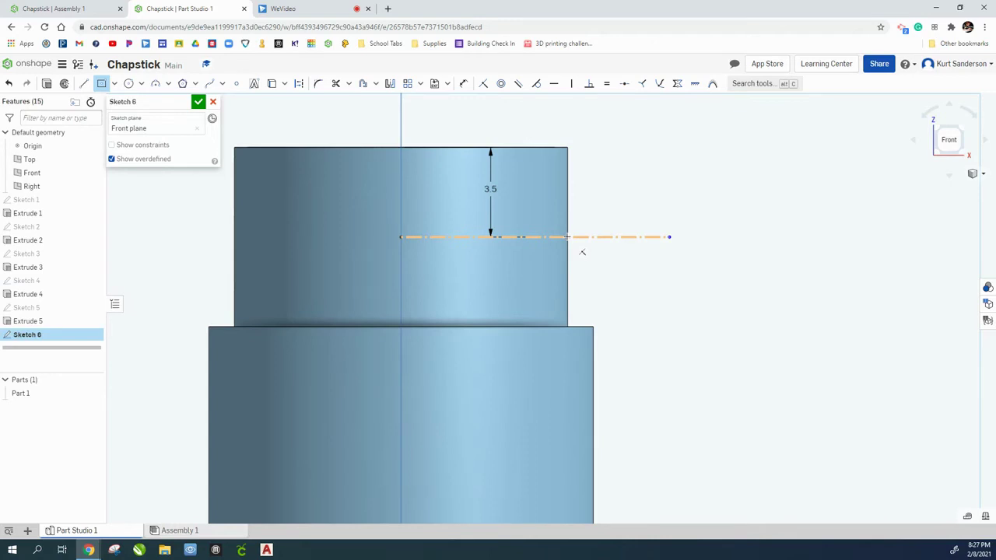
pyautogui.click(567, 236)
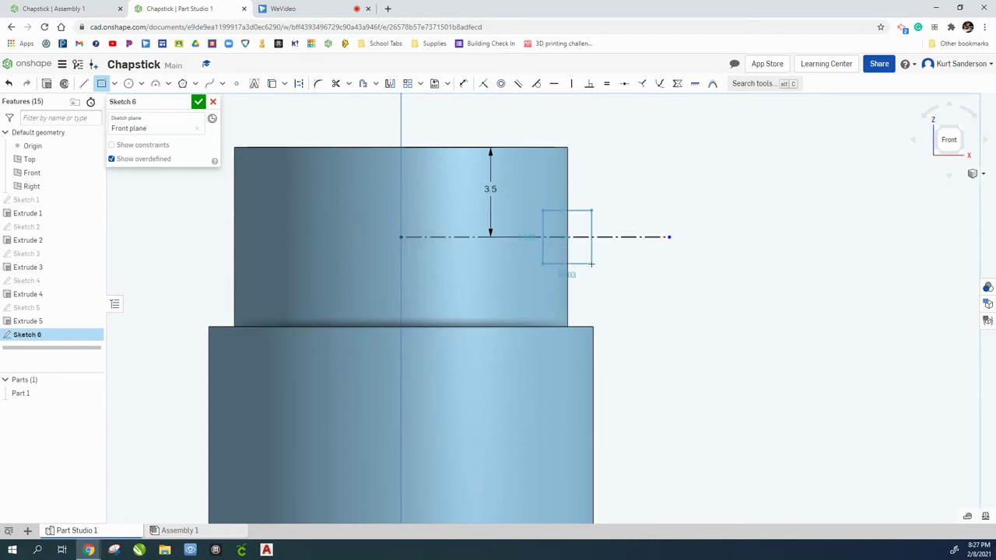
pyautogui.click(591, 264)
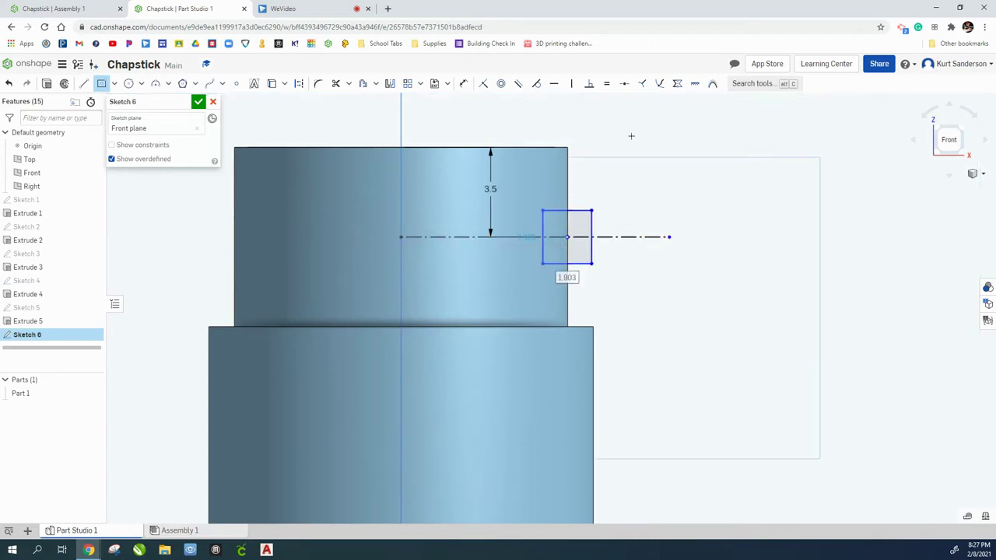
# Dimension the rectangle's centre 6.5 mm horizontally from the neck's centre axis.
pyautogui.click(463, 84)
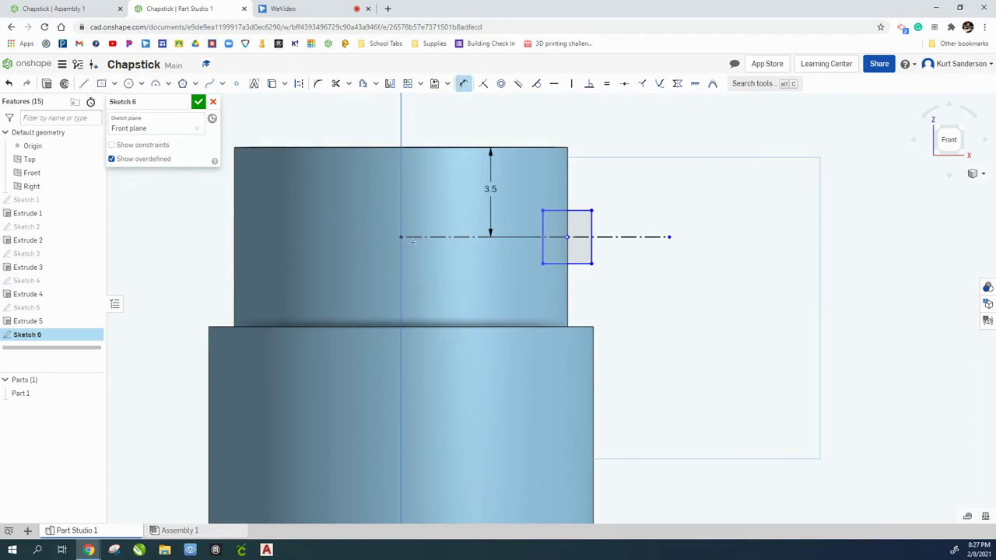
pyautogui.click(566, 237)
pyautogui.click(543, 291)
pyautogui.write('6.5')
pyautogui.press('Return')
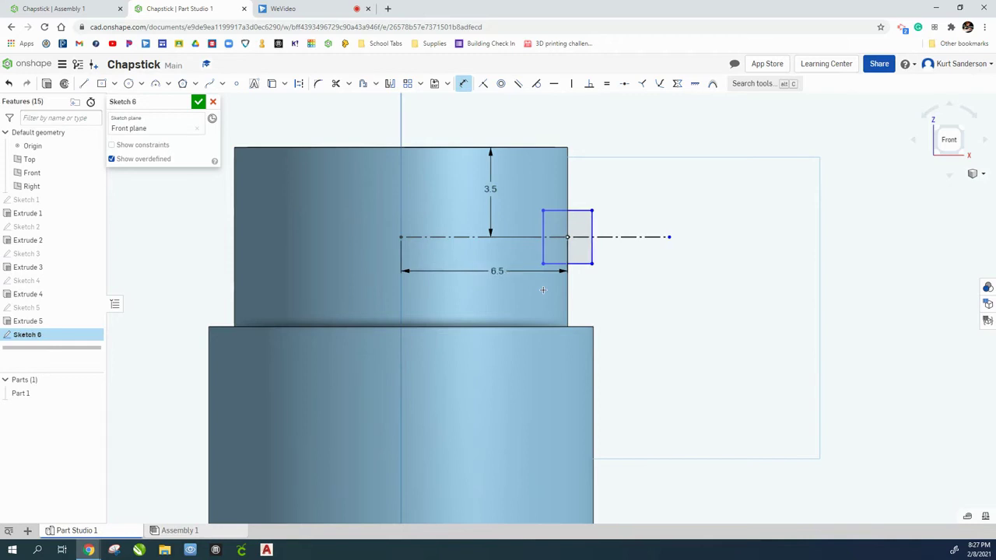
# Dimension the rectangle to 0.5 mm high and 0.1 mm wide, and finish the sketch.
pyautogui.click(591, 223)
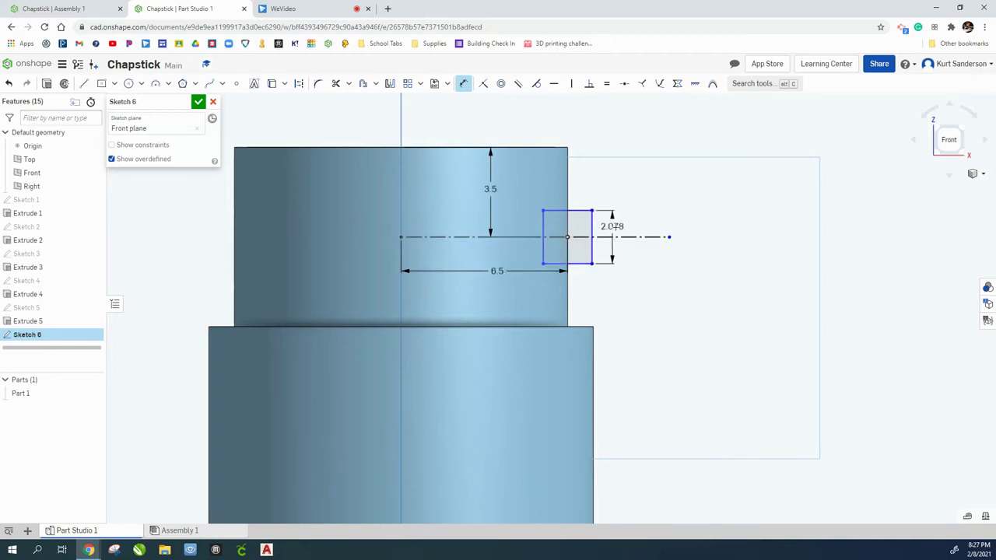
pyautogui.click(678, 244)
pyautogui.write('0.5')
pyautogui.press('Return')
pyautogui.click(579, 231)
pyautogui.click(574, 196)
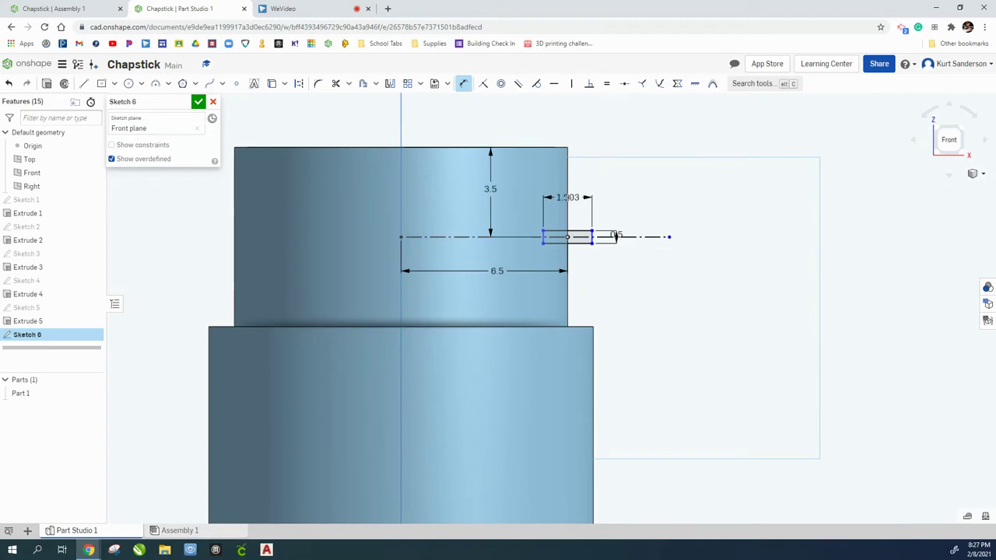
pyautogui.press('Return')
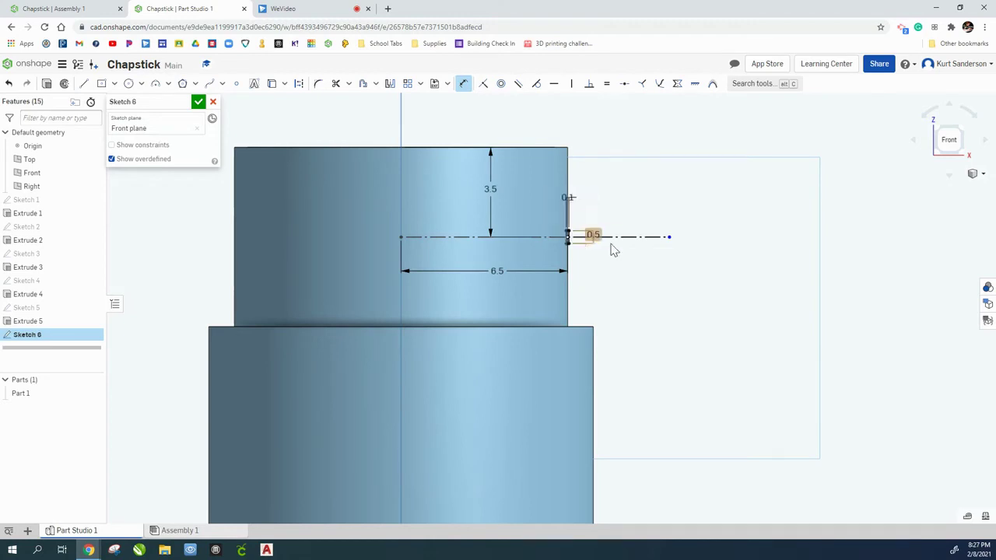
pyautogui.scroll(5, 568, 235)
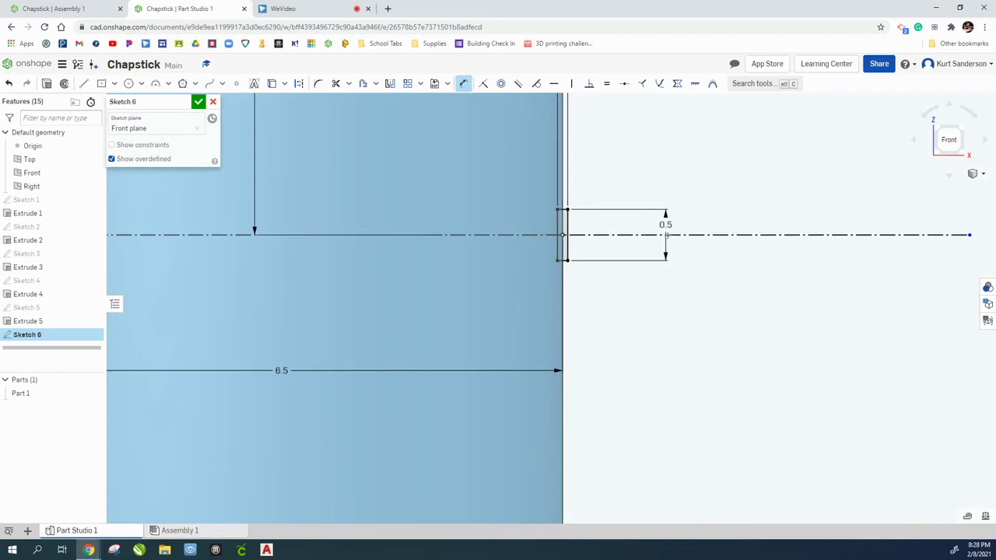
pyautogui.scroll(-5, 743, 255)
pyautogui.click(200, 101)
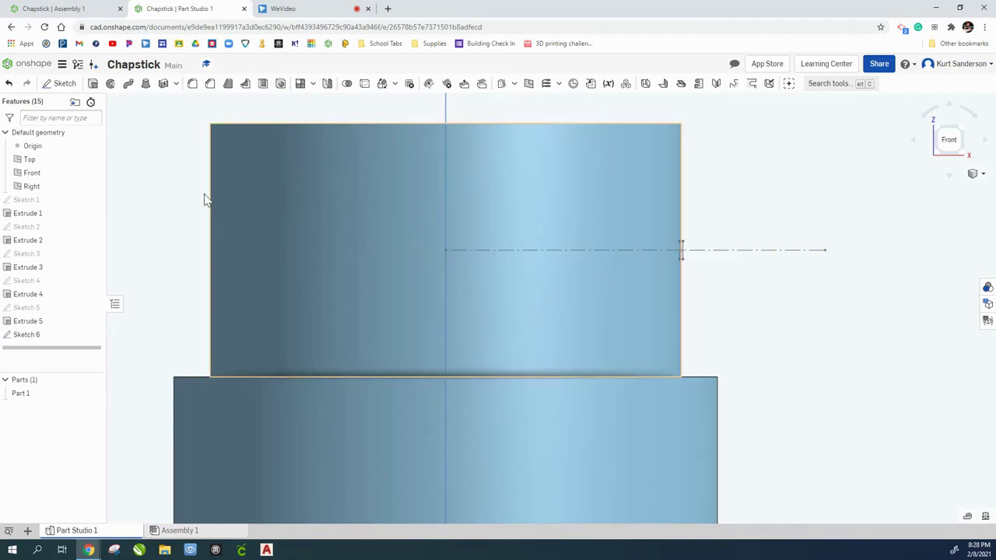
# Revolve the small rectangle a full turn around the neck's cylindrical axis, adding it to the existing part as a raised ring.
pyautogui.click(110, 85)
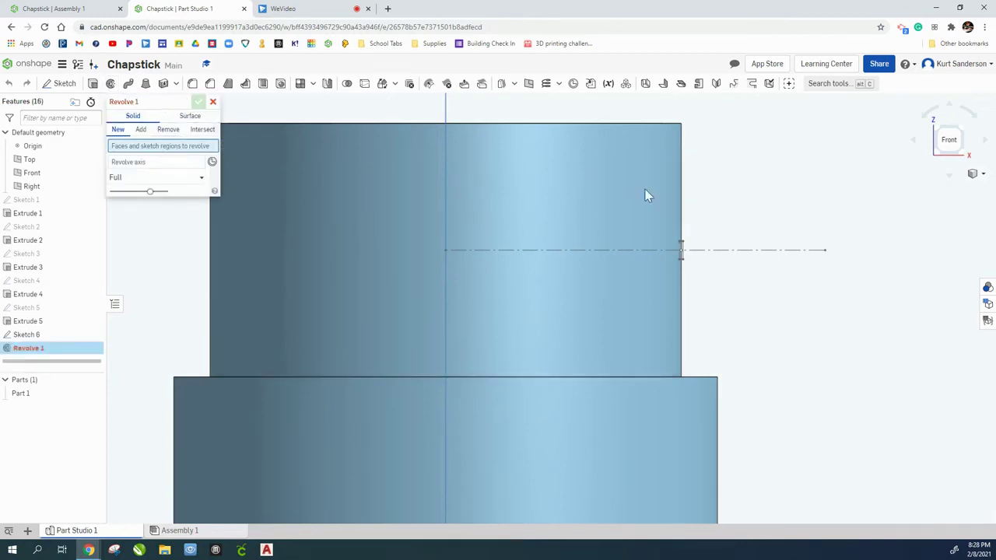
pyautogui.scroll(2, 695, 261)
pyautogui.scroll(4, 672, 253)
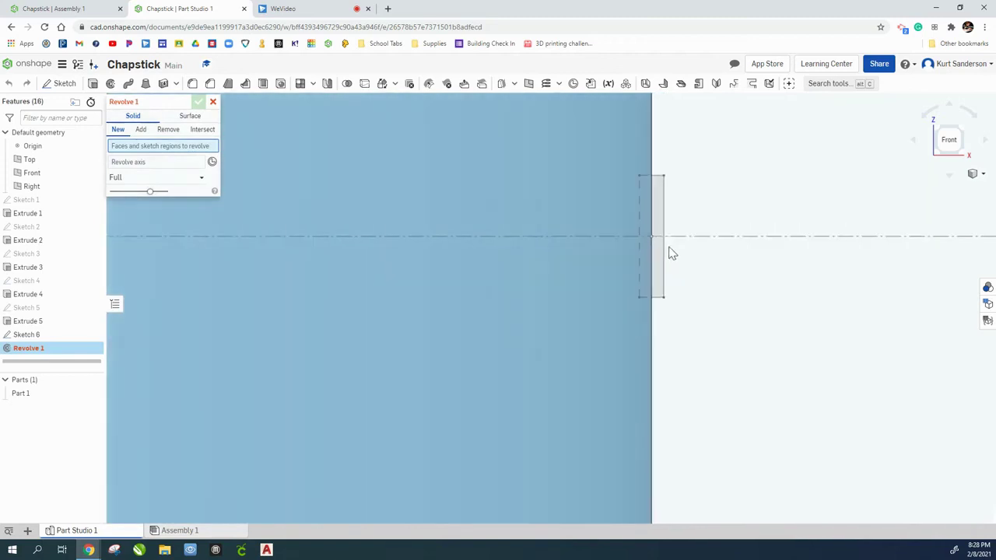
pyautogui.click(649, 186)
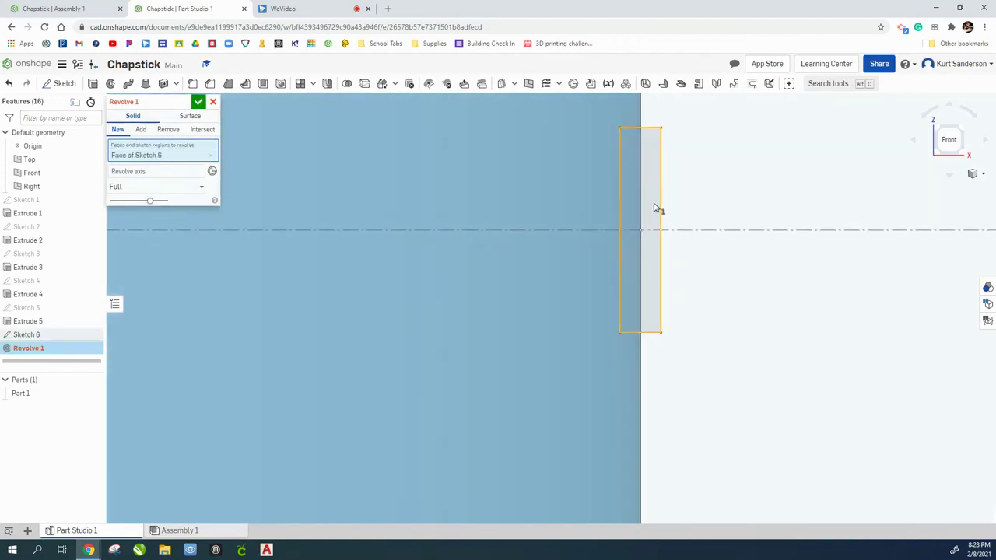
pyautogui.click(141, 175)
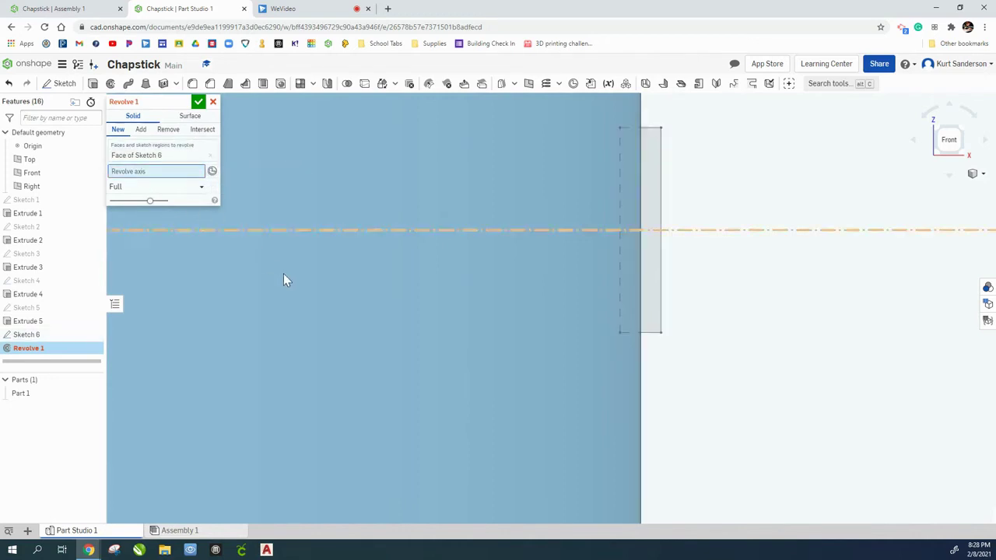
pyautogui.scroll(-6, 285, 274)
pyautogui.moveTo(255, 300); pyautogui.dragTo(463, 268, button='middle')
pyautogui.press('Down')
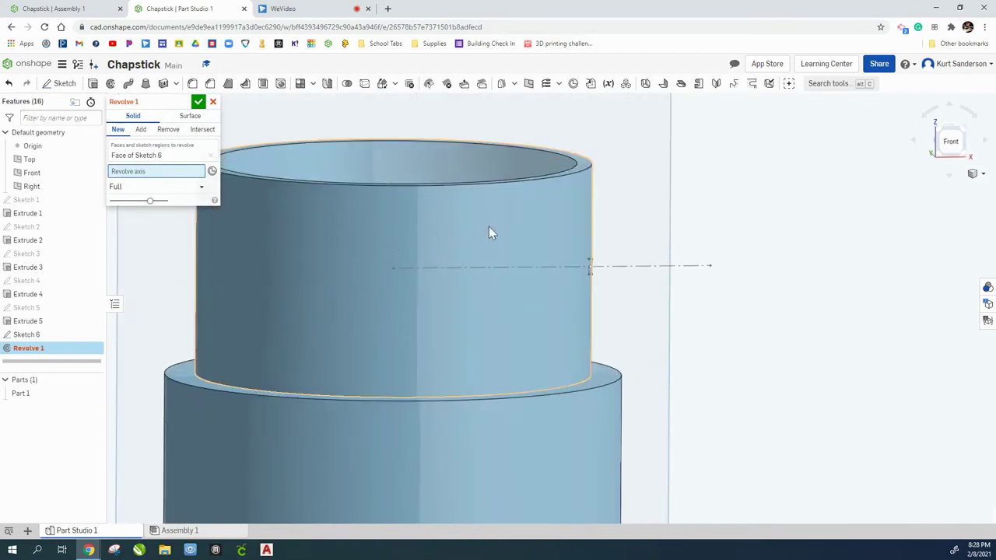
pyautogui.click(490, 232)
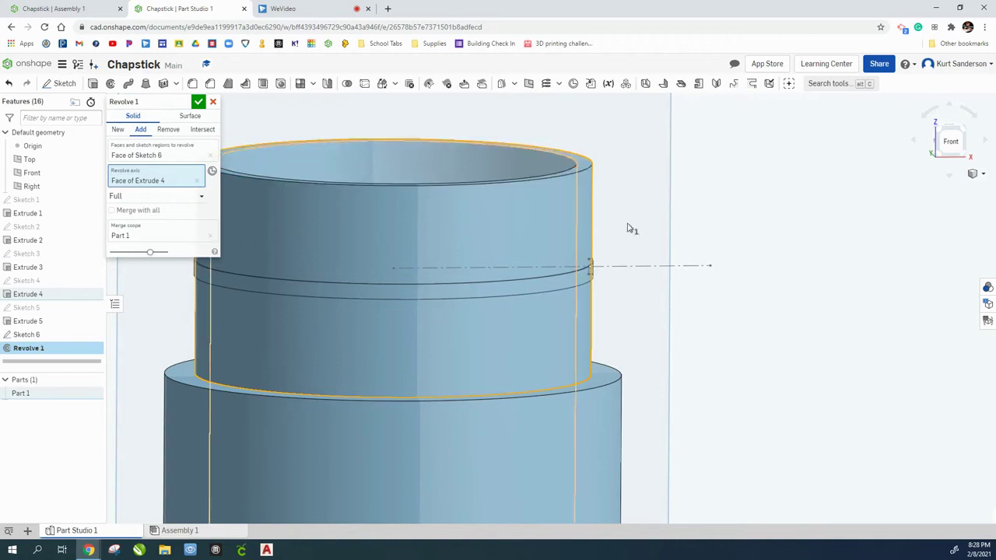
pyautogui.click(198, 101)
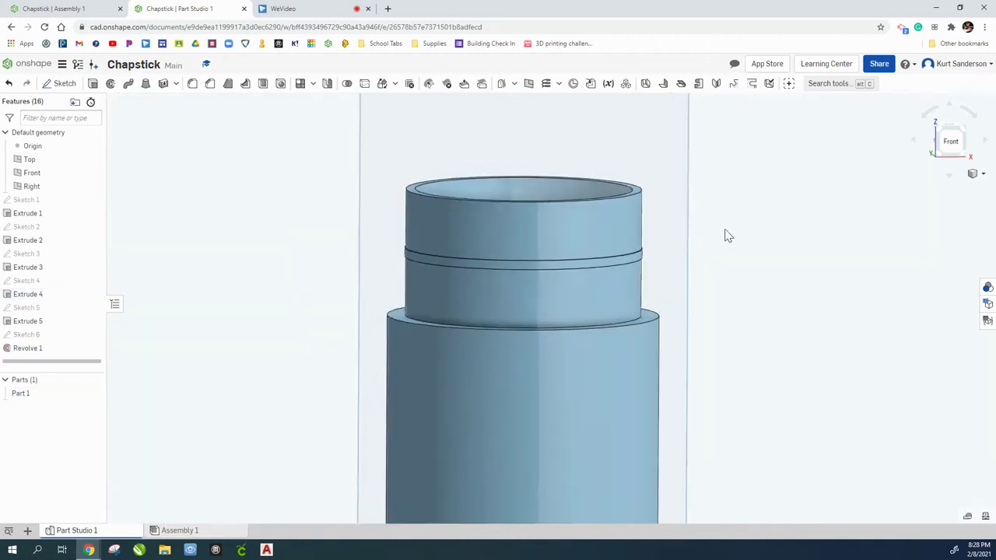
# Examine the raised ring's edges around the neck from several angles and at close range.
pyautogui.hotkey('shift', '7')
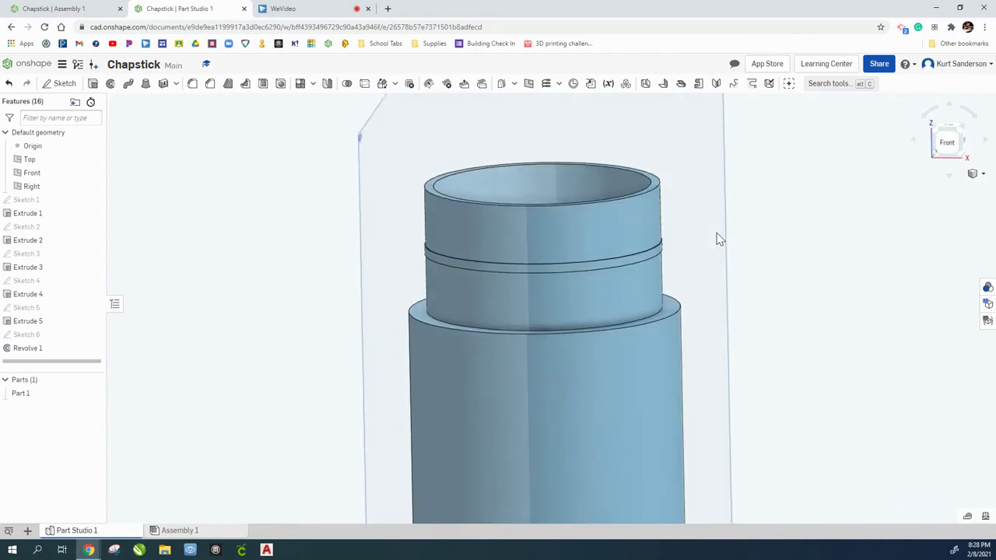
pyautogui.scroll(10, 543, 237)
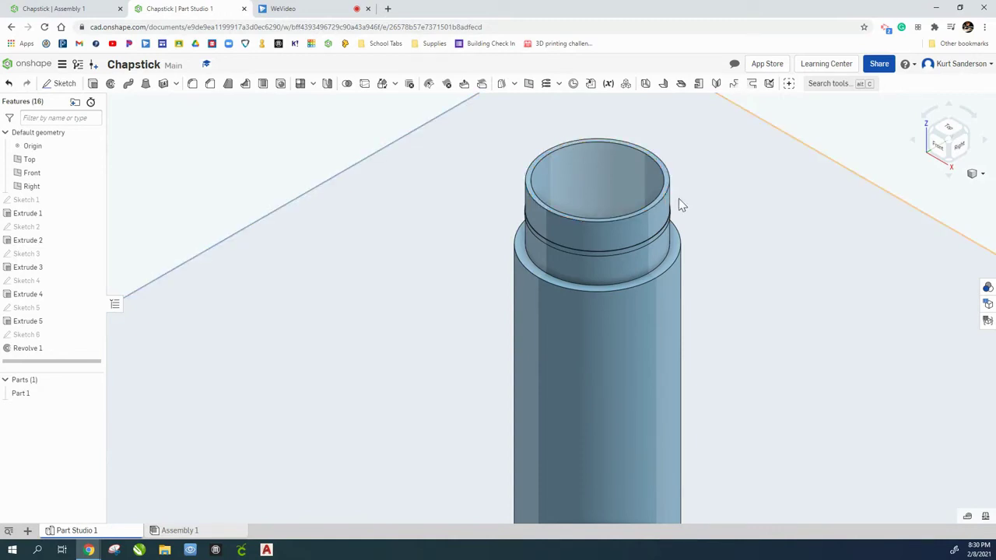
pyautogui.moveTo(727, 260); pyautogui.dragTo(711, 235, button='right')
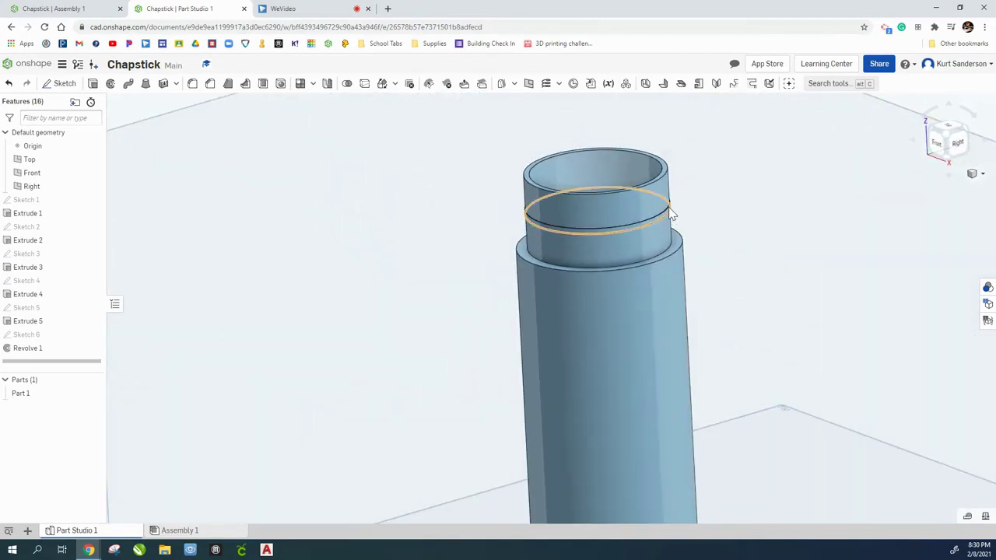
pyautogui.scroll(4, 669, 213)
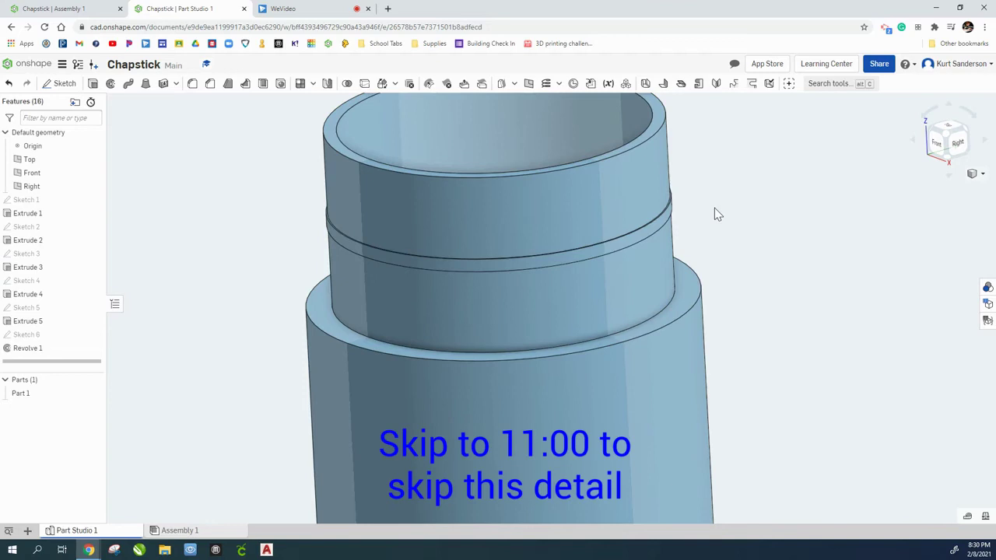
pyautogui.scroll(-5, 679, 210)
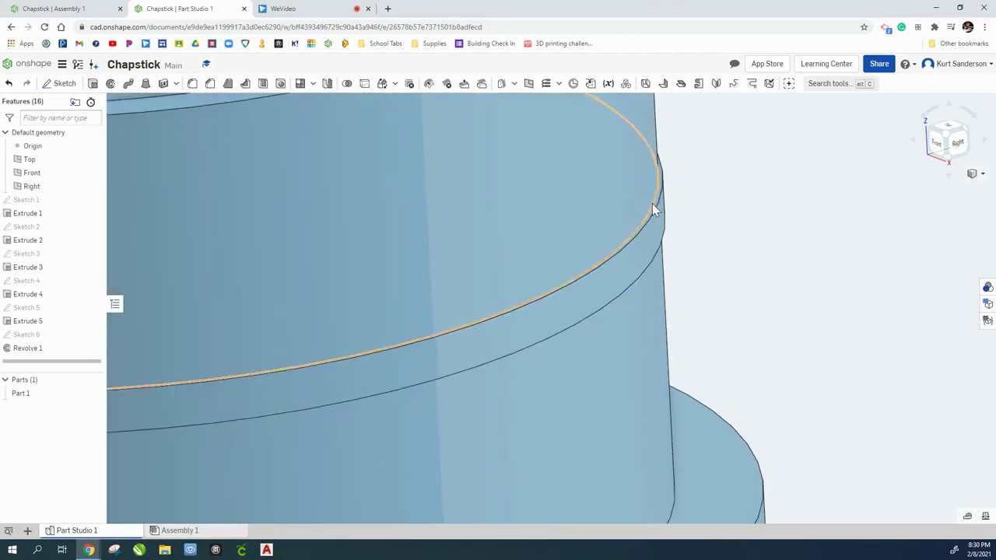
pyautogui.press('Up')
pyautogui.press('Up')
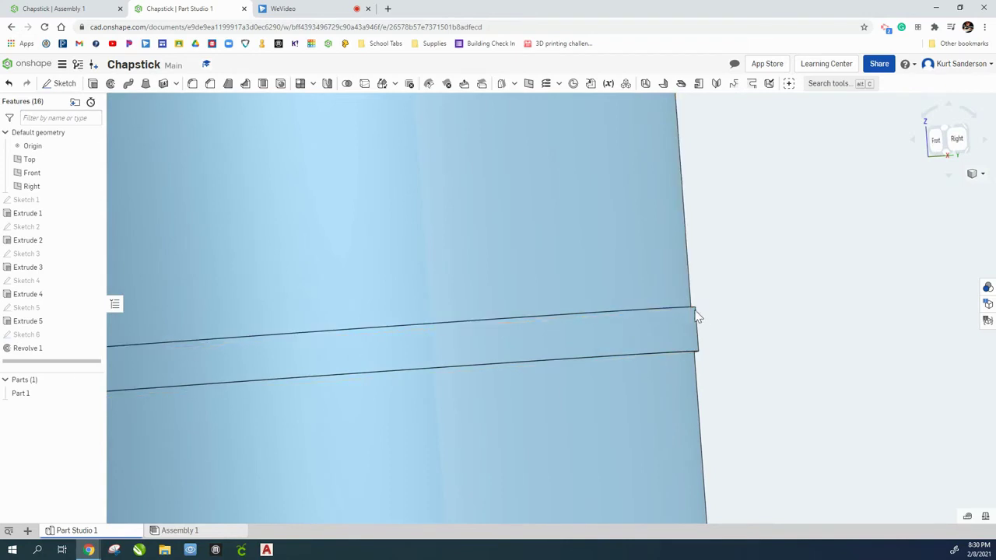
# Fillet the raised ring's upper and lower outer edges with a 0.05 mm radius.
pyautogui.click(193, 85)
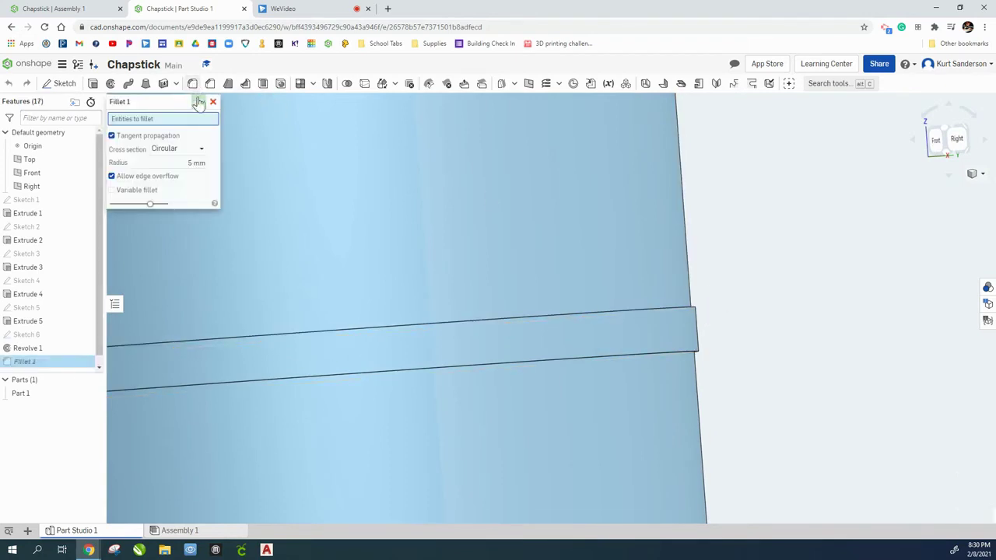
pyautogui.click(193, 162)
pyautogui.write('0')
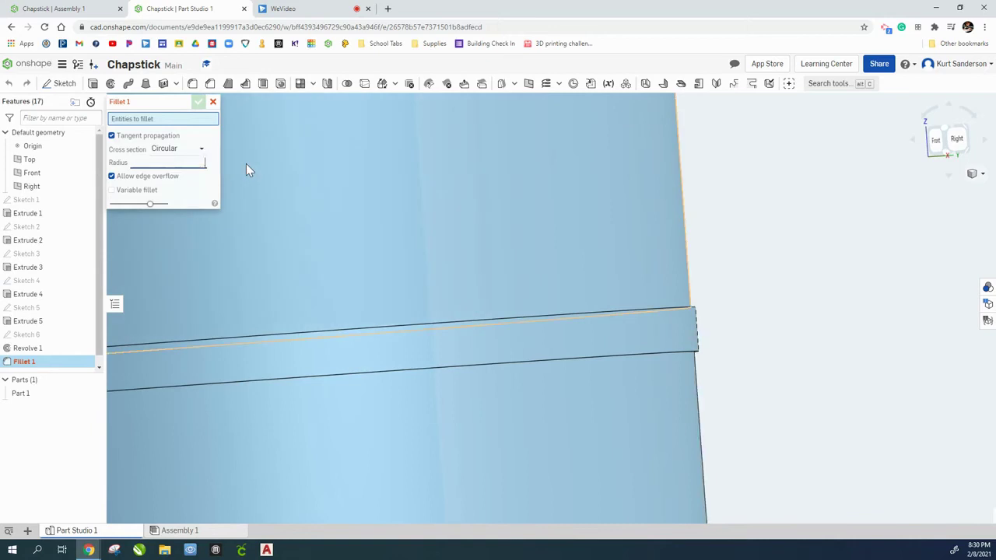
pyautogui.write('.05')
pyautogui.press('Return')
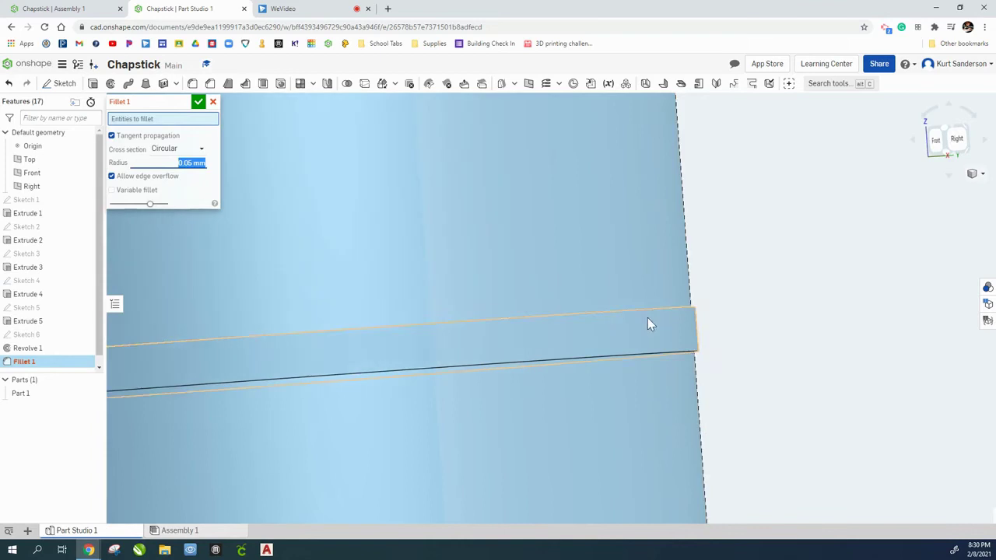
pyautogui.scroll(-5, 748, 271)
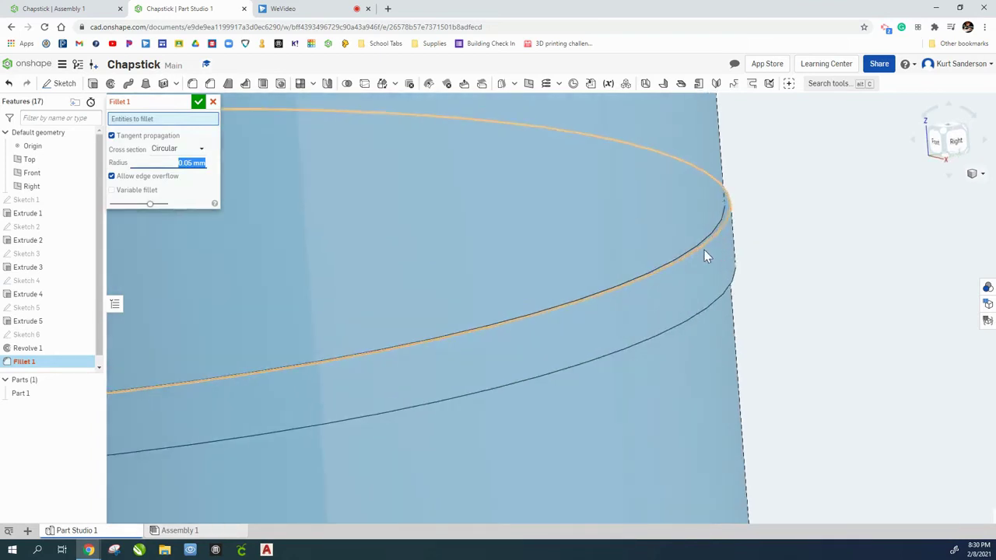
pyautogui.click(726, 227)
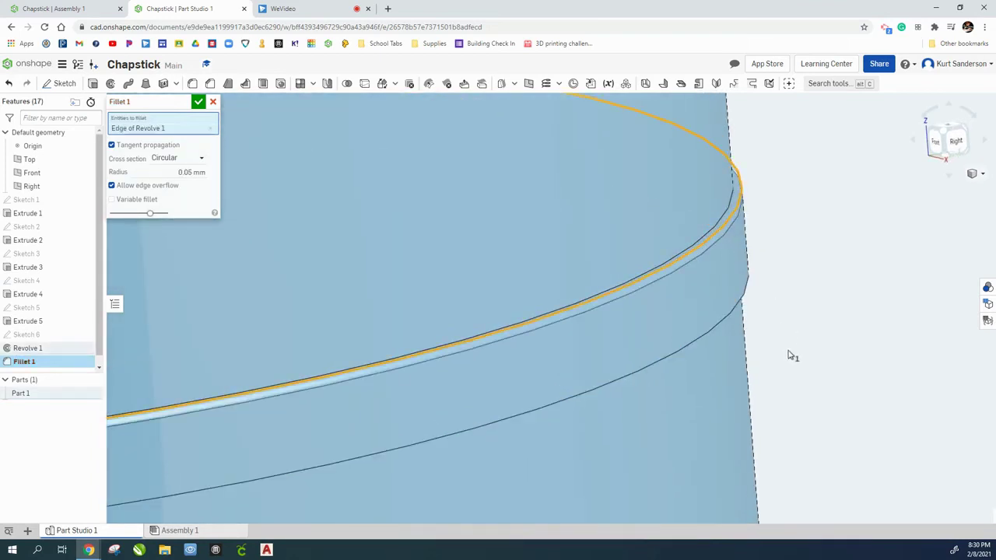
pyautogui.moveTo(791, 346); pyautogui.dragTo(786, 335, button='right')
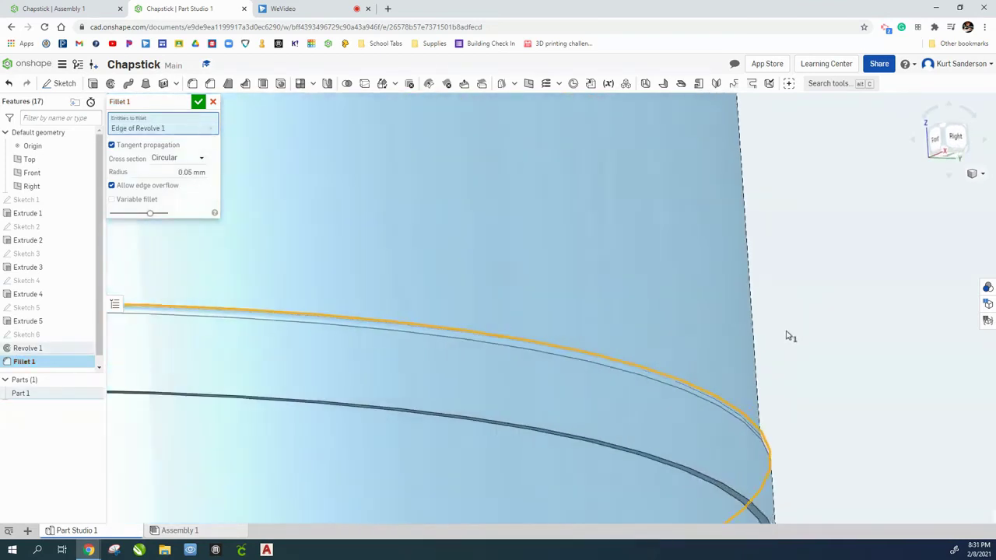
pyautogui.click(721, 491)
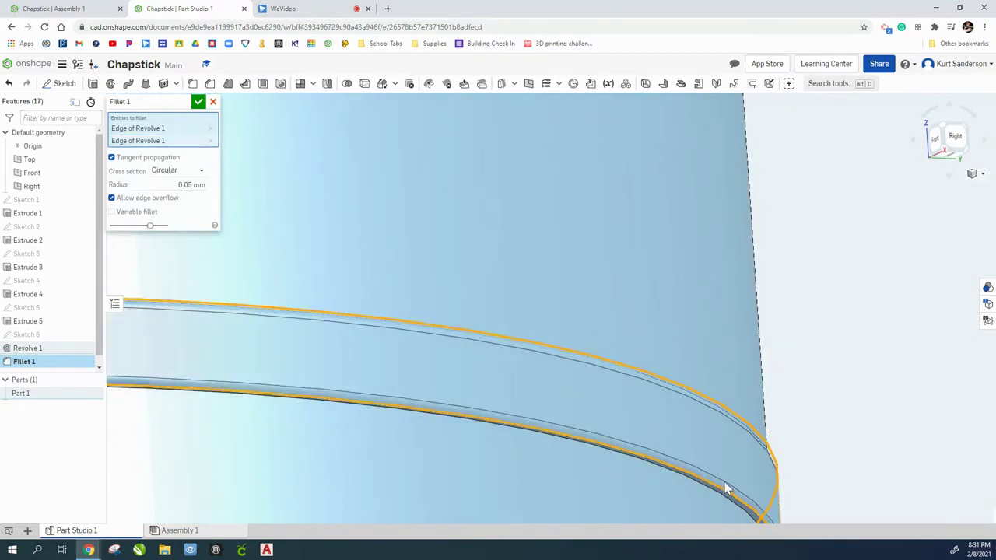
pyautogui.click(198, 102)
# Fillet the upper and lower inner edges where the raised ring meets the neck with a 0.05 mm radius.
pyautogui.moveTo(786, 269); pyautogui.dragTo(793, 285, button='right')
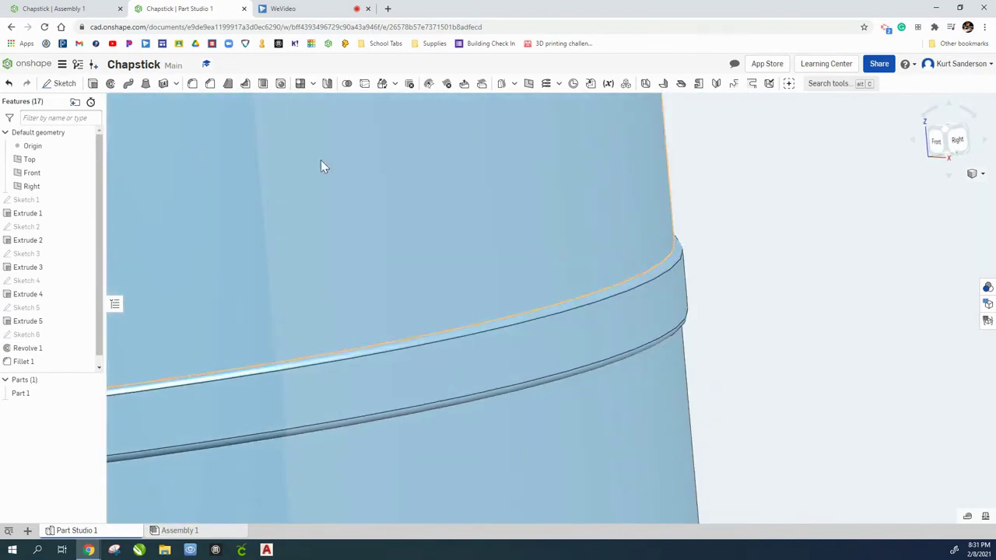
pyautogui.click(192, 84)
pyautogui.click(192, 161)
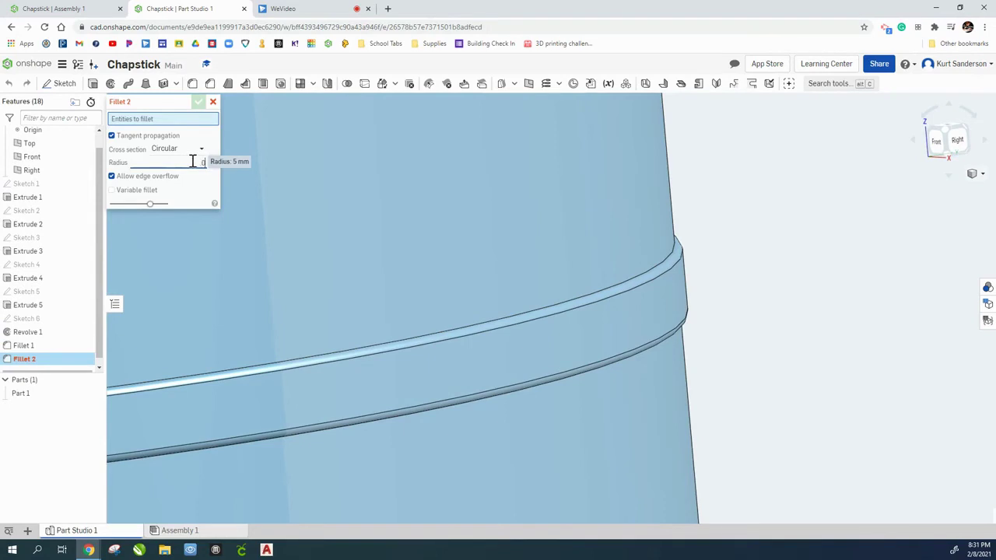
pyautogui.press('Return')
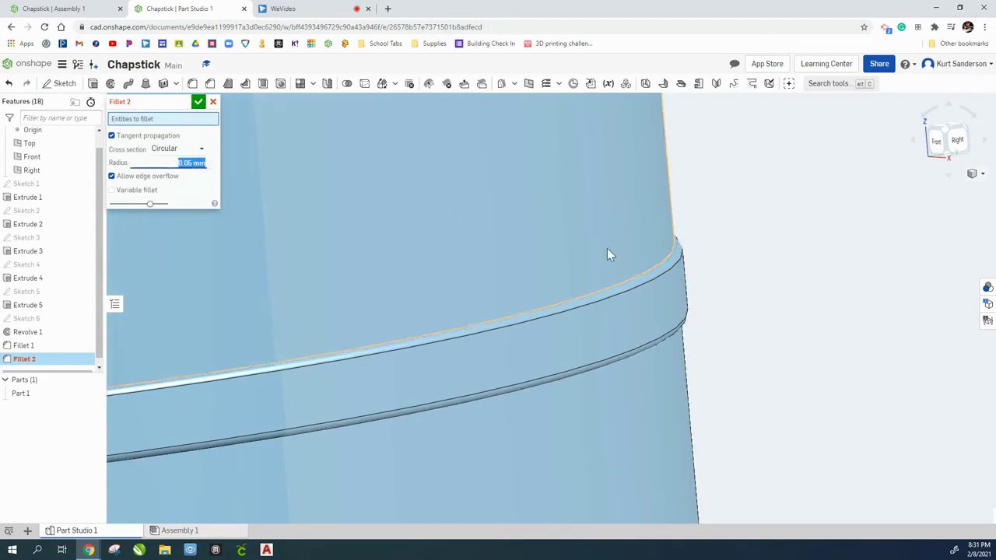
pyautogui.click(635, 283)
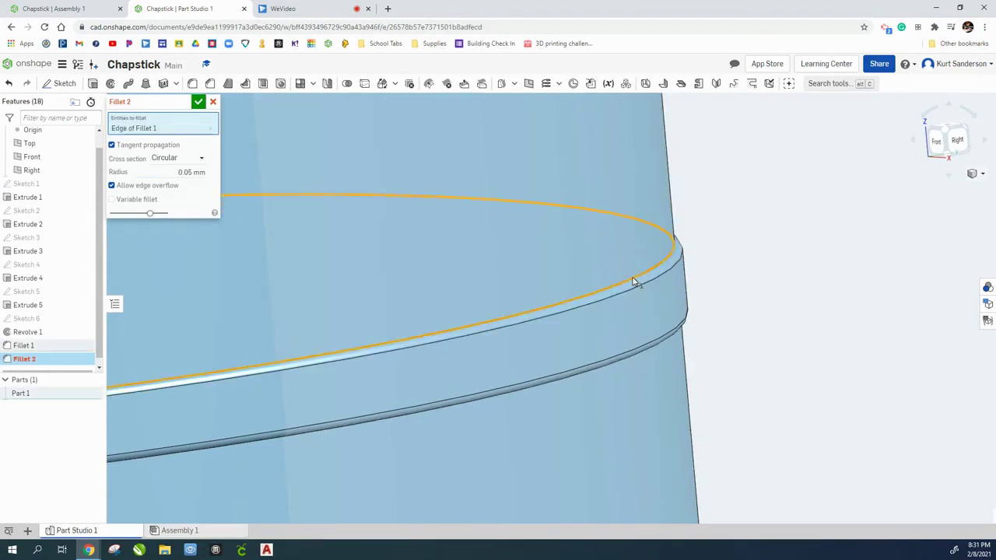
pyautogui.moveTo(639, 374); pyautogui.dragTo(633, 356, button='right')
pyautogui.click(632, 357)
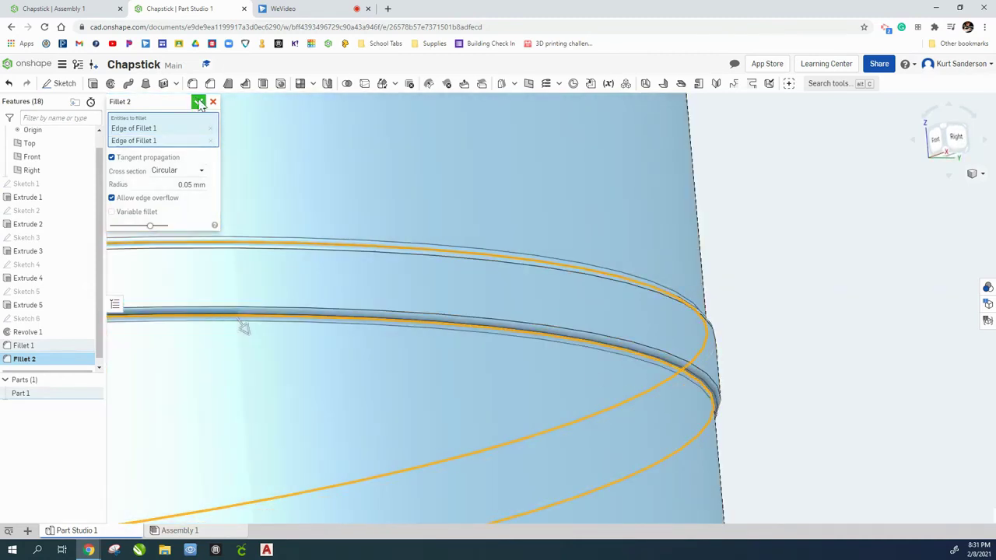
pyautogui.click(200, 105)
# Rename the part as Base.
pyautogui.moveTo(773, 260); pyautogui.dragTo(768, 229, button='right')
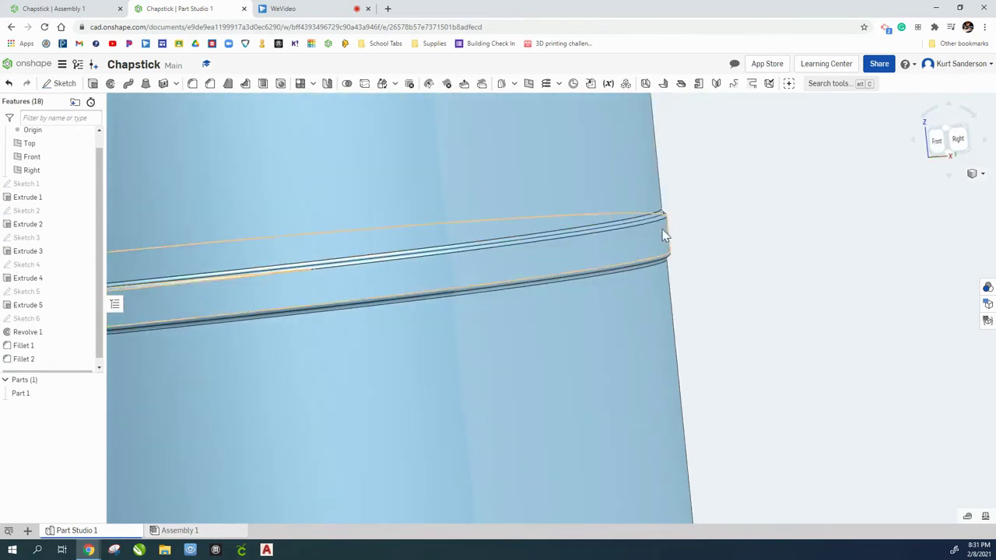
pyautogui.scroll(-5, 669, 242)
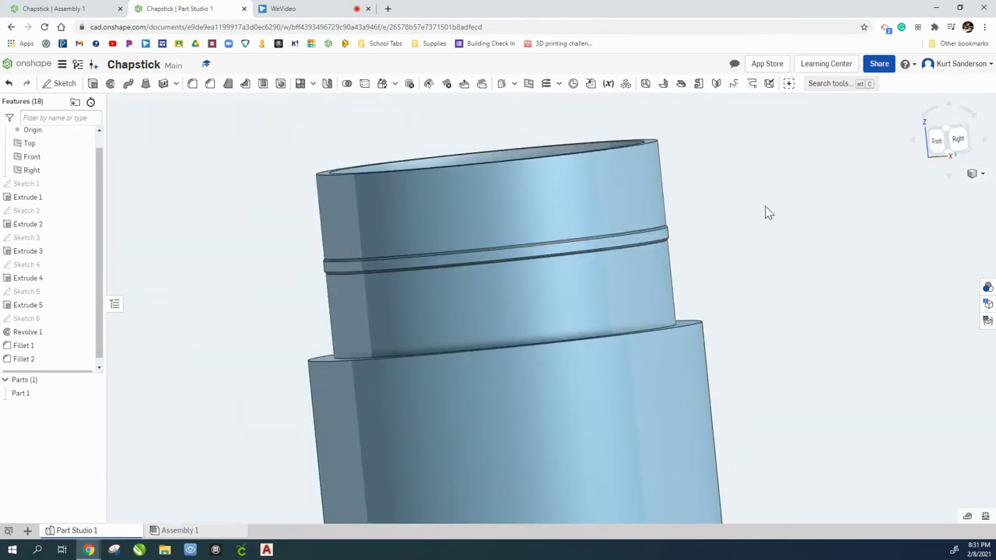
pyautogui.moveTo(749, 206); pyautogui.dragTo(726, 208, button='right')
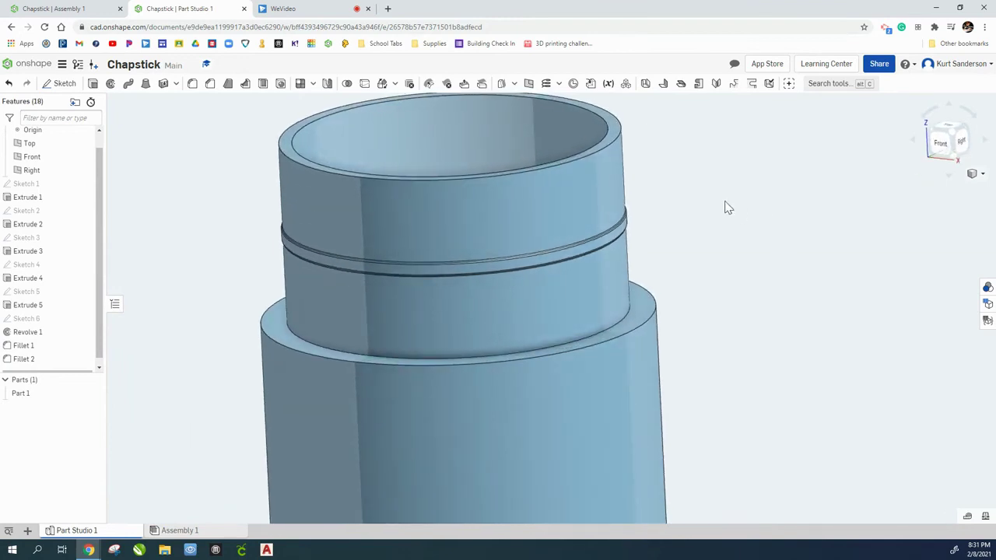
pyautogui.moveTo(680, 227); pyautogui.dragTo(754, 237, button='middle')
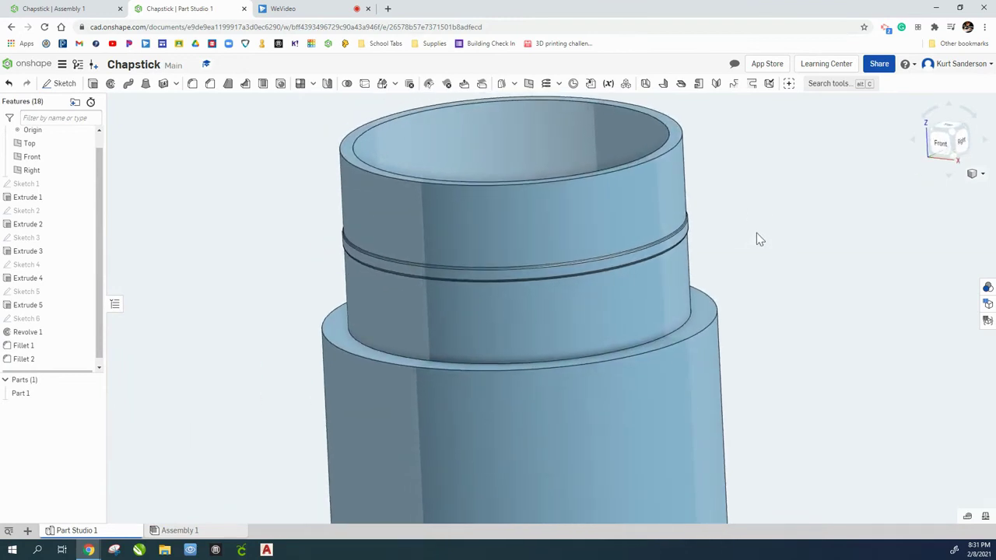
pyautogui.scroll(-5, 760, 239)
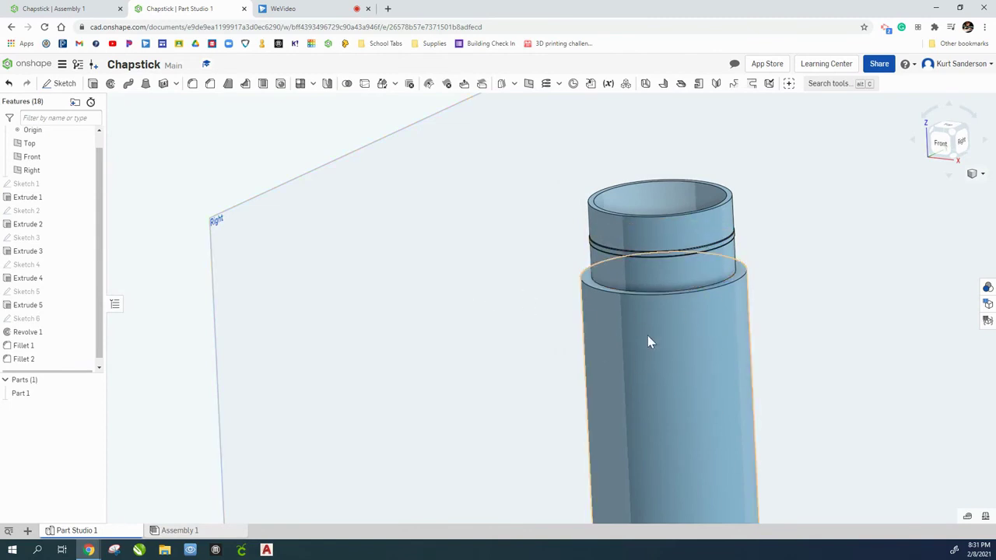
pyautogui.rightClick(21, 395)
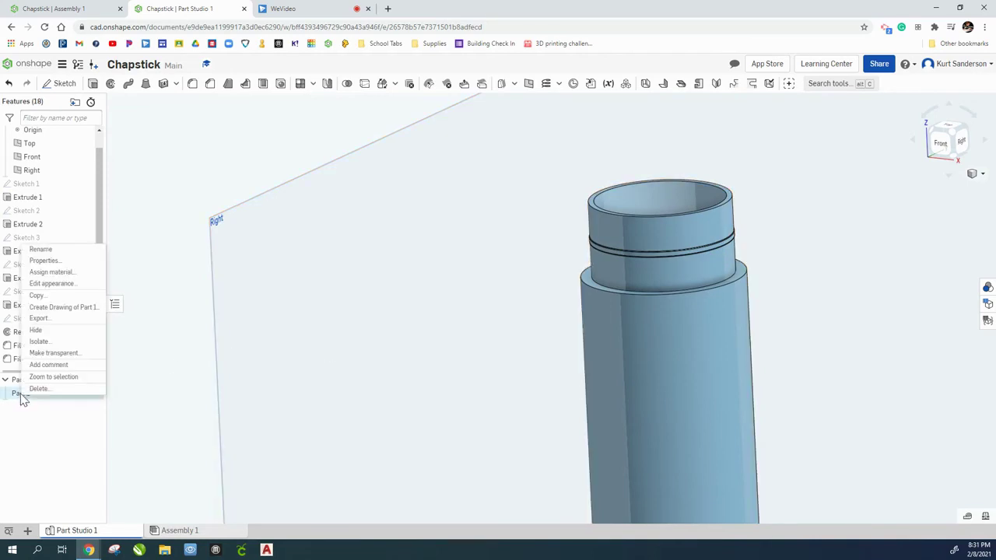
pyautogui.click(50, 249)
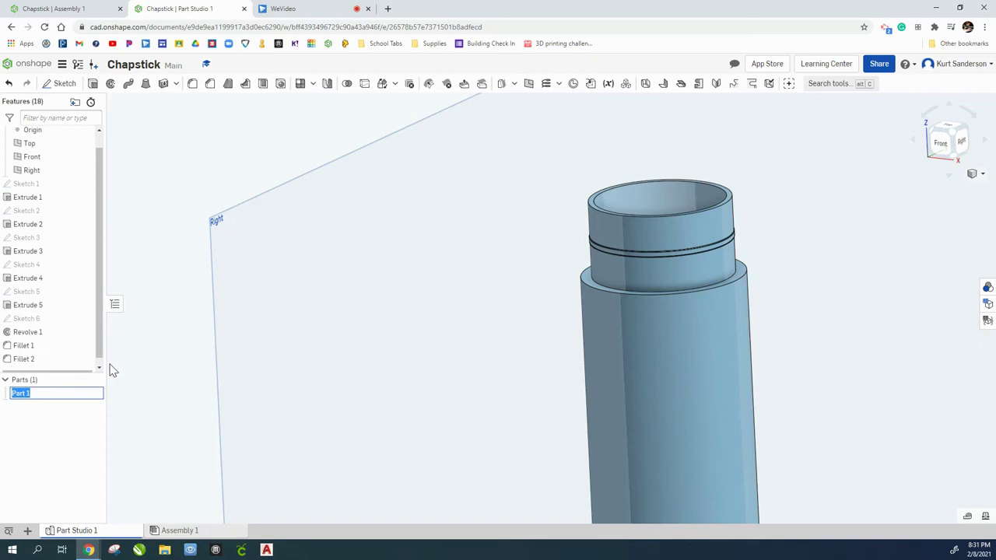
pyautogui.write('Base')
pyautogui.press('Return')
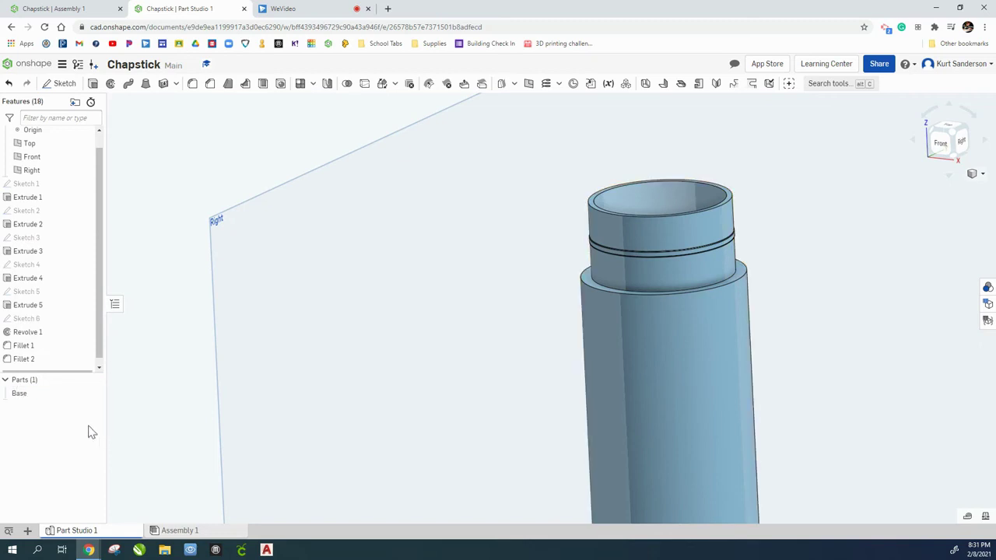
# Change the Base part's appearance to the golden yellow palette colour FAB601.
pyautogui.rightClick(41, 399)
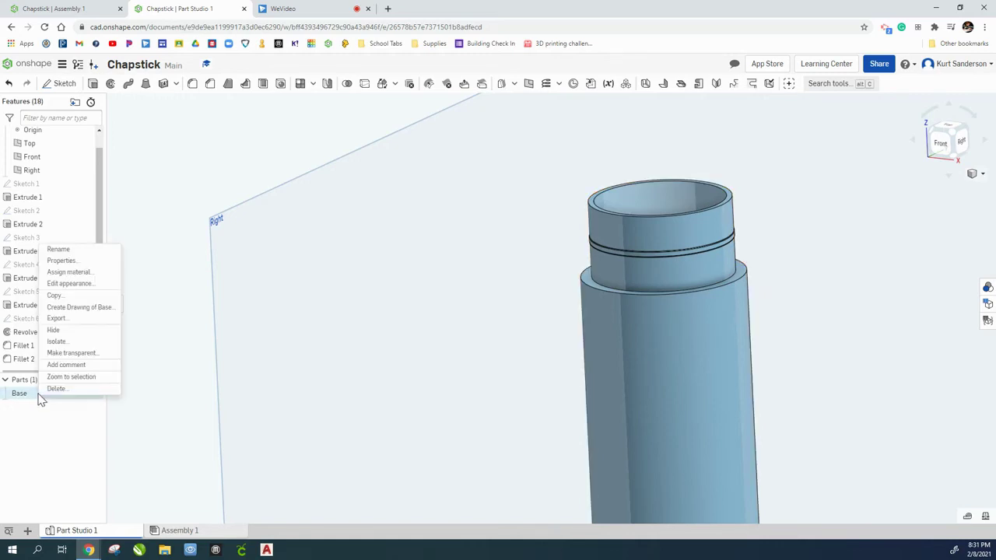
pyautogui.click(84, 290)
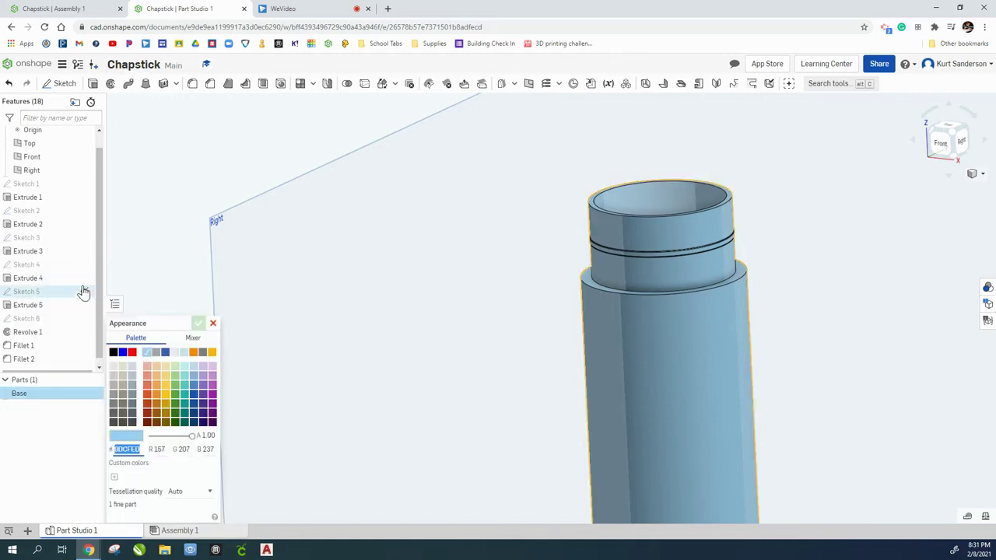
pyautogui.click(211, 353)
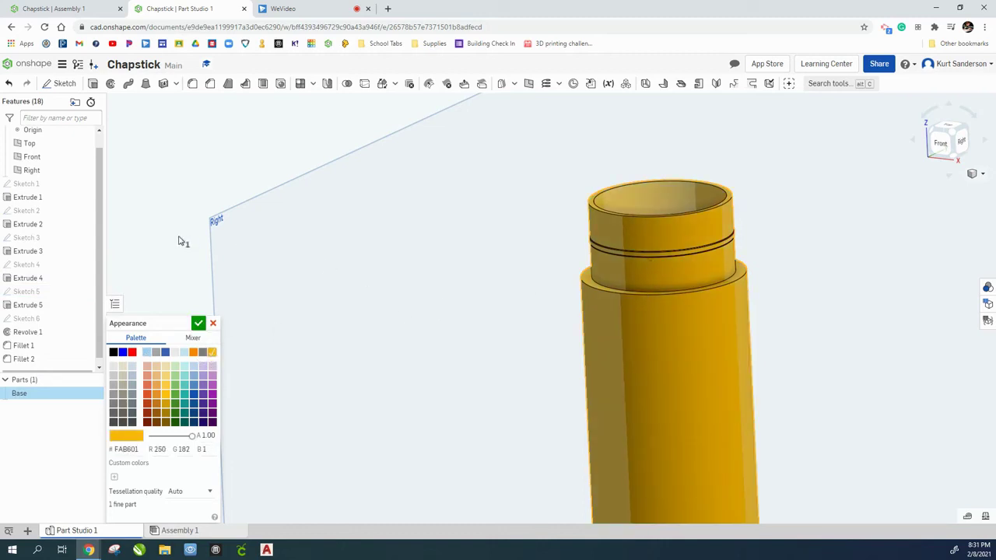
pyautogui.click(199, 325)
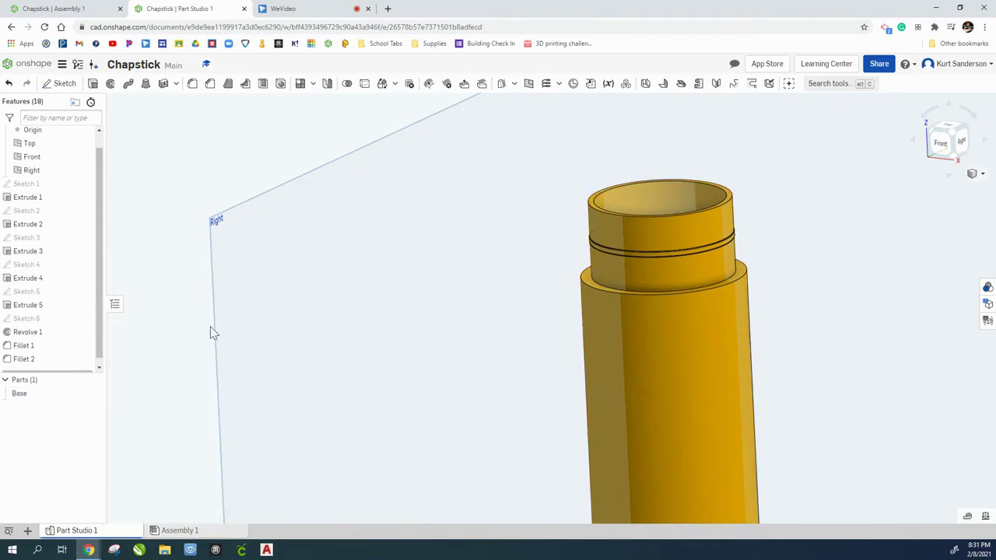
# Hide the Base part so that only the reference planes remain in the workspace.
pyautogui.scroll(-5, 451, 311)
pyautogui.scroll(2, 591, 350)
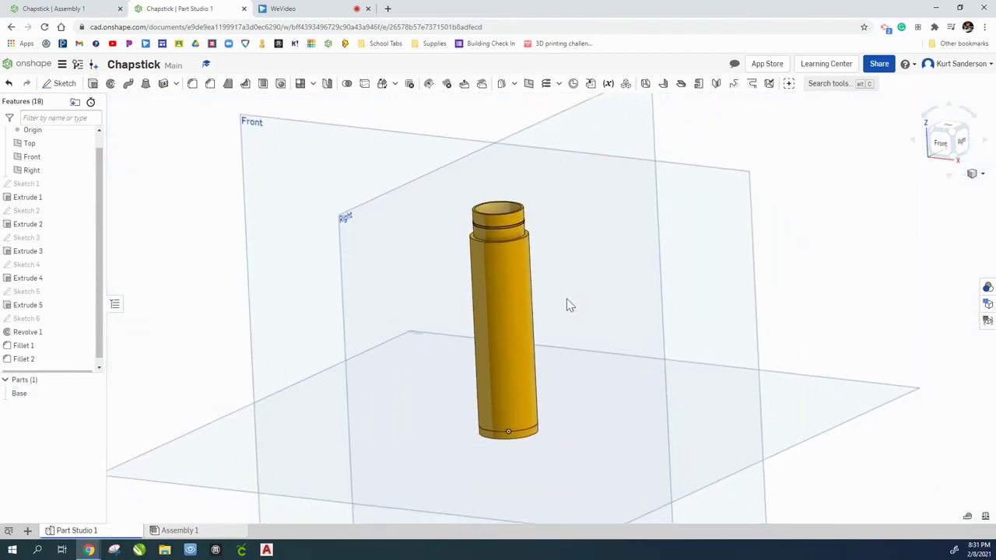
pyautogui.moveTo(626, 294); pyautogui.dragTo(618, 291, button='right')
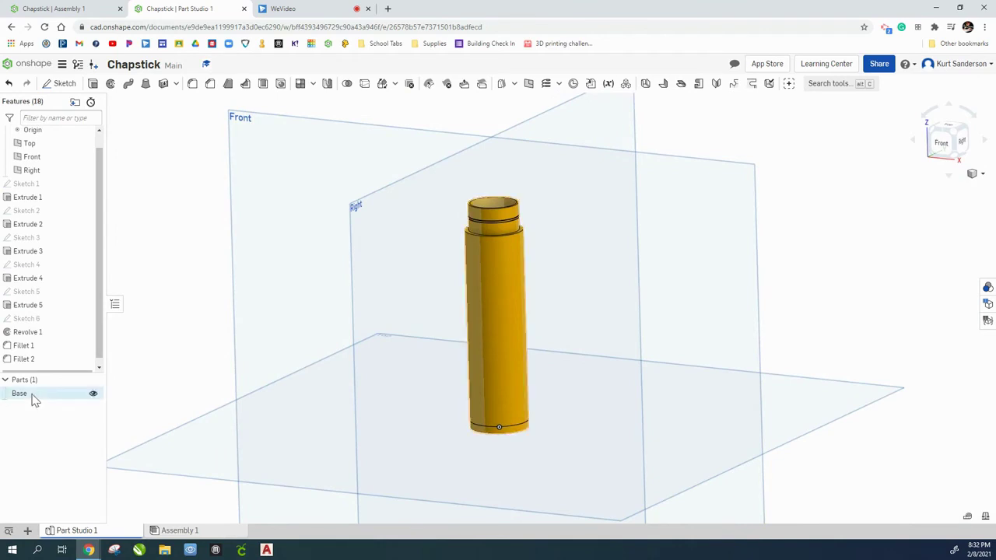
pyautogui.click(93, 394)
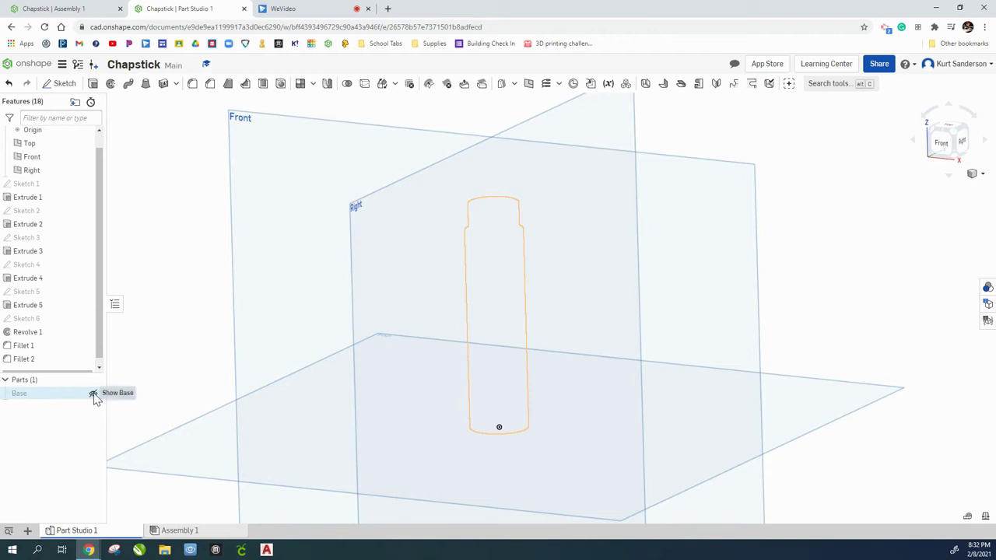
# Sketch a 12 mm diameter circle centred on the origin on the Top plane.
pyautogui.click(61, 84)
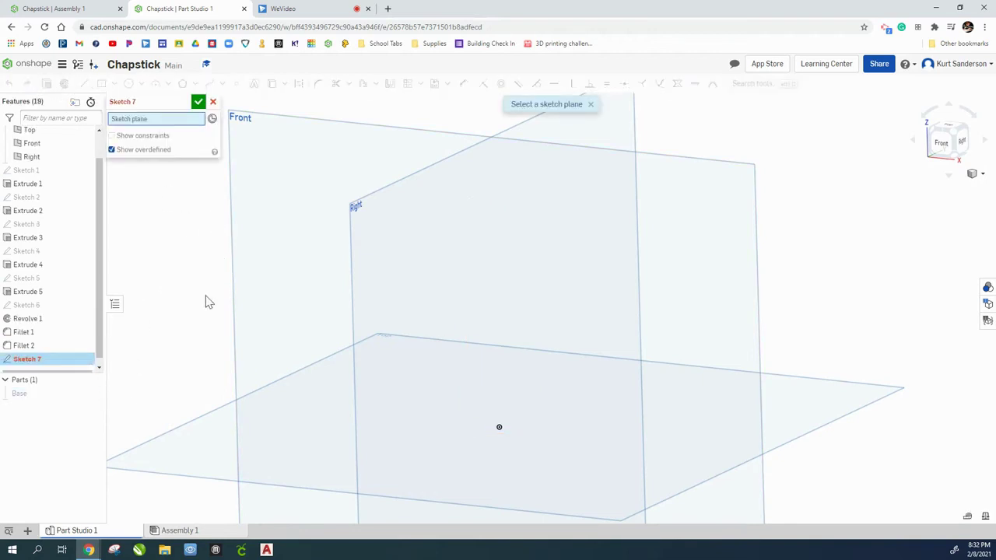
pyautogui.click(204, 437)
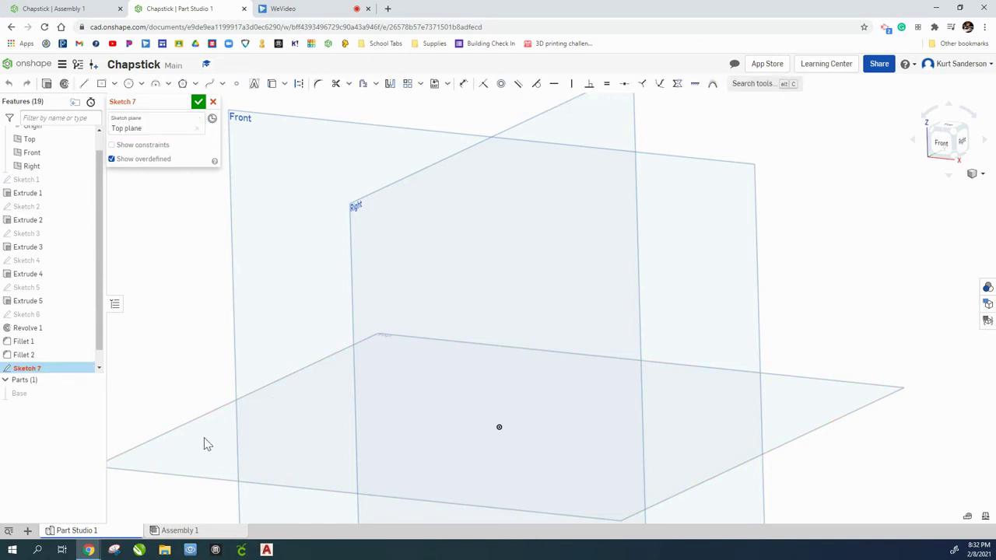
pyautogui.rightClick(205, 437)
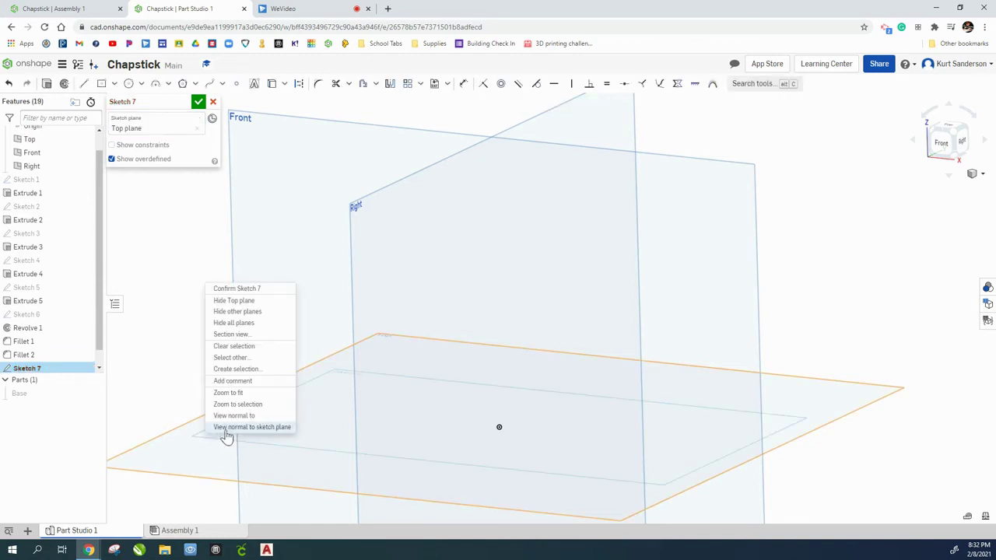
pyautogui.click(226, 428)
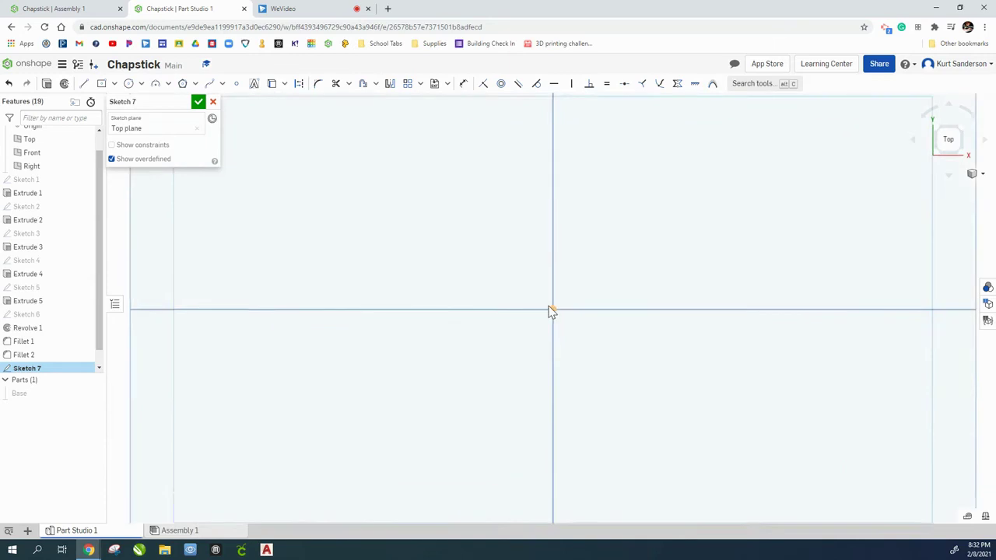
pyautogui.click(129, 83)
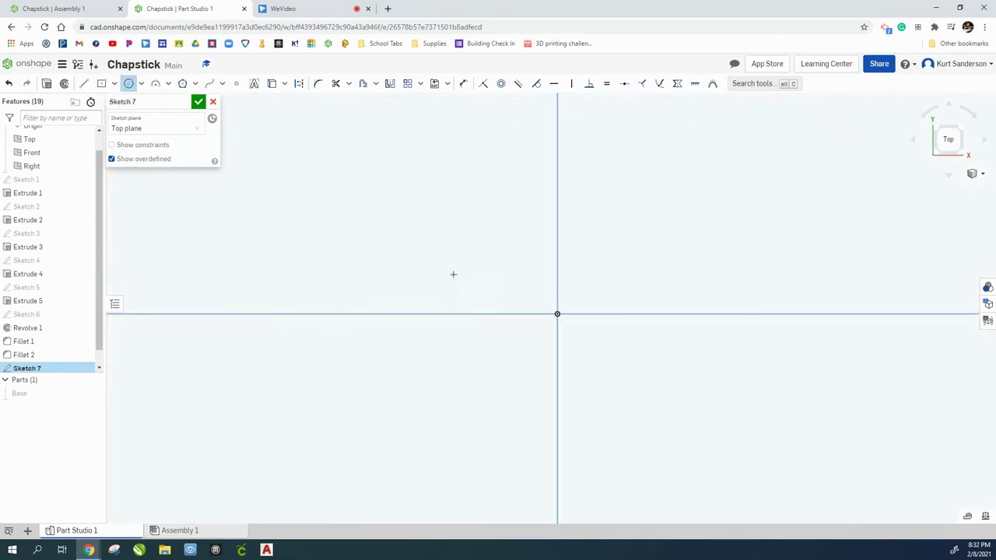
pyautogui.click(557, 313)
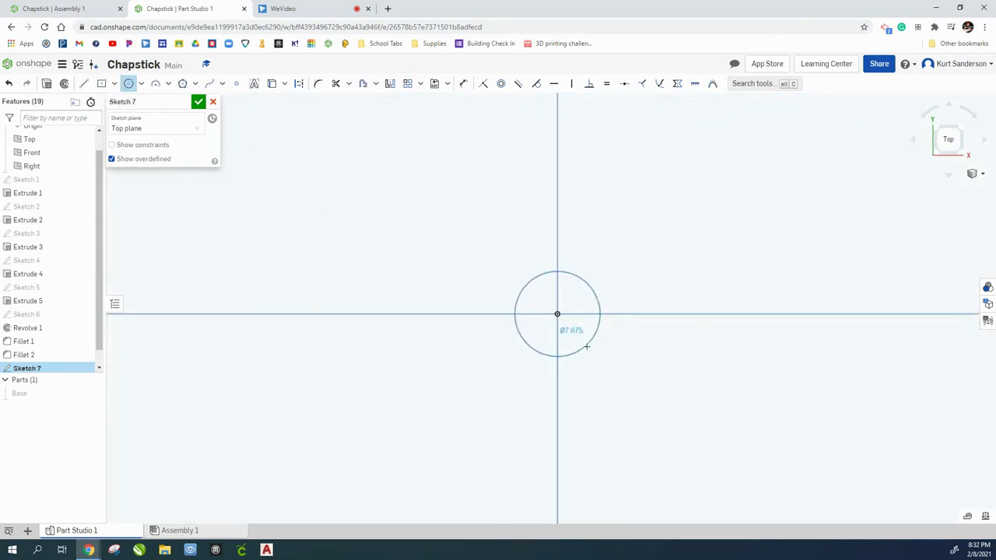
pyautogui.click(607, 364)
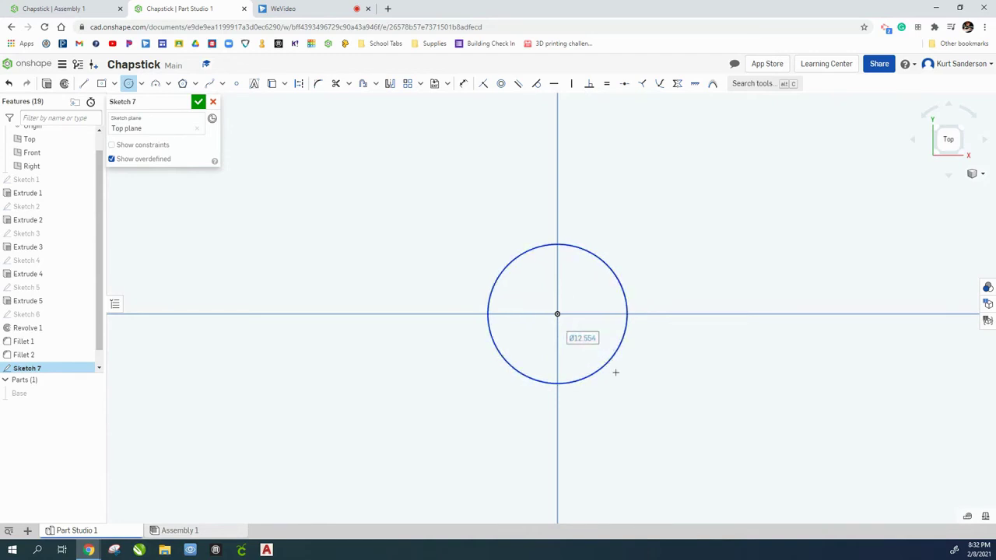
pyautogui.write('12')
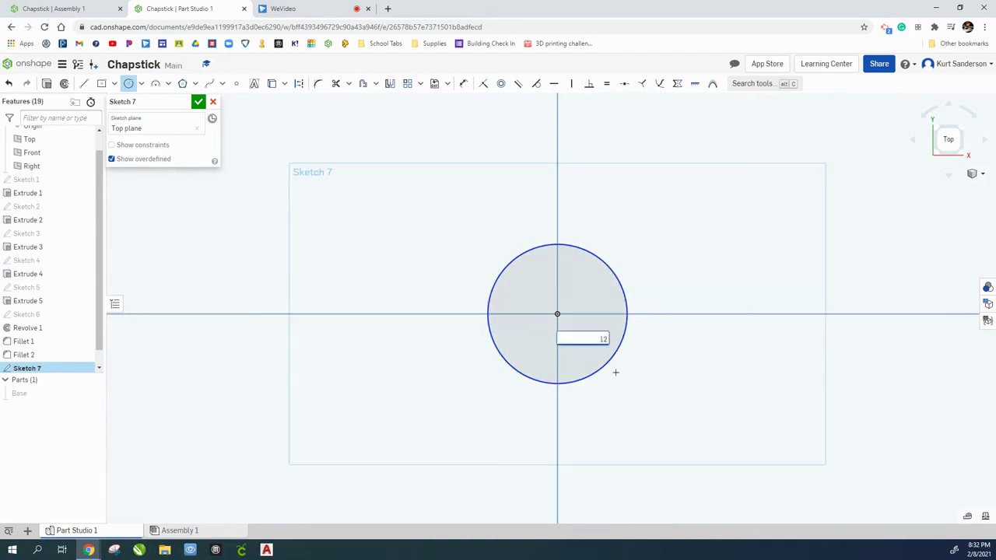
pyautogui.press('Return')
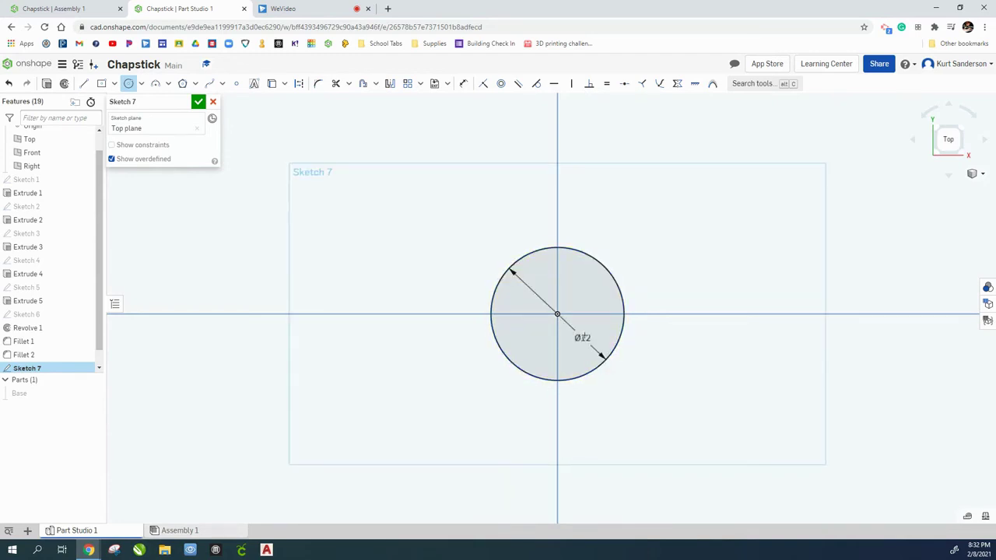
pyautogui.click(198, 101)
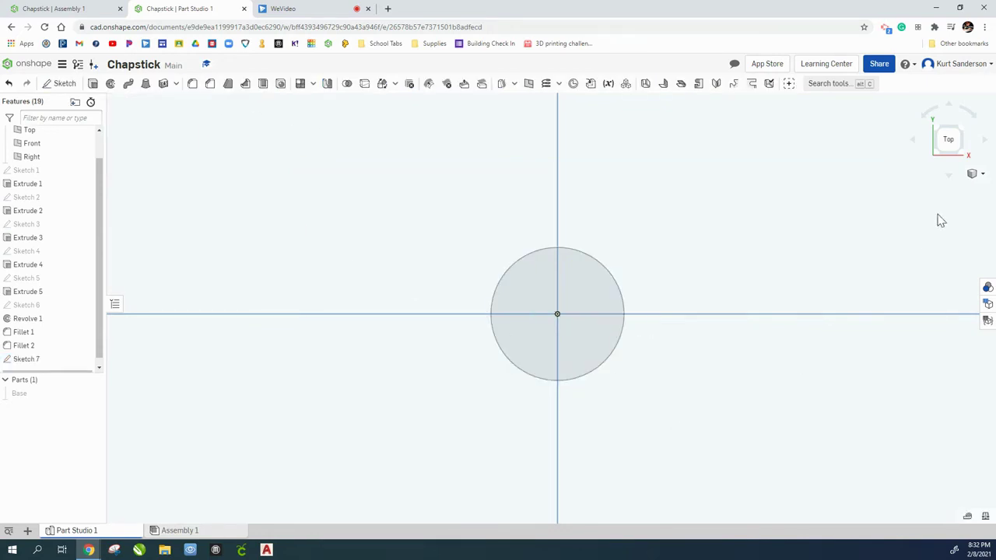
# Extrude the 12 mm circle upward 55 mm as a new solid part.
pyautogui.click(973, 174)
pyautogui.click(955, 189)
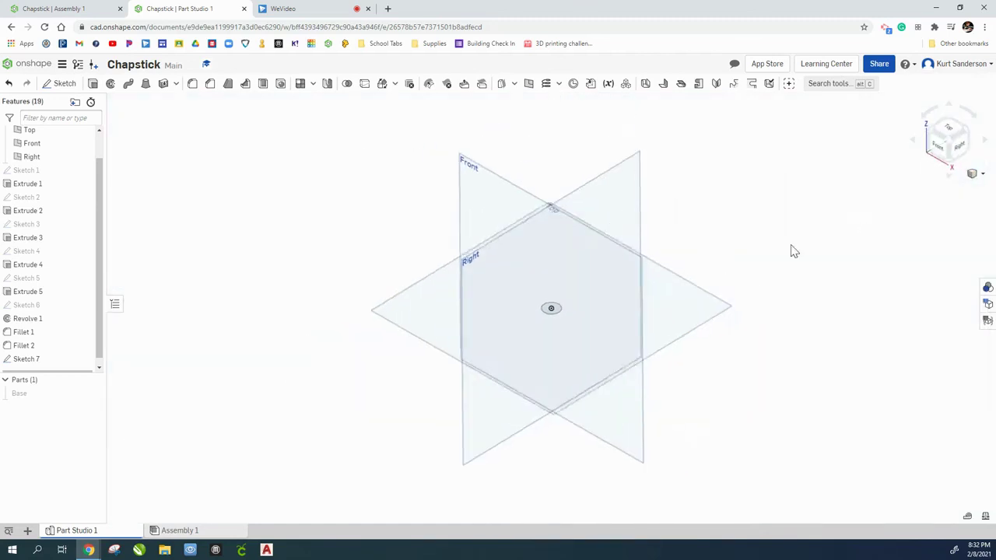
pyautogui.scroll(5, 557, 310)
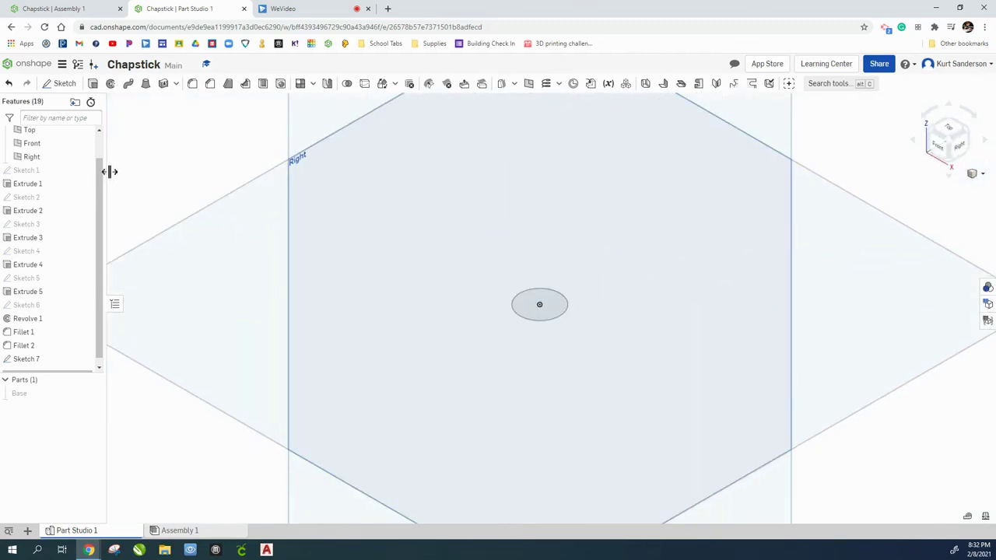
pyautogui.hotkey('shift', 'e')
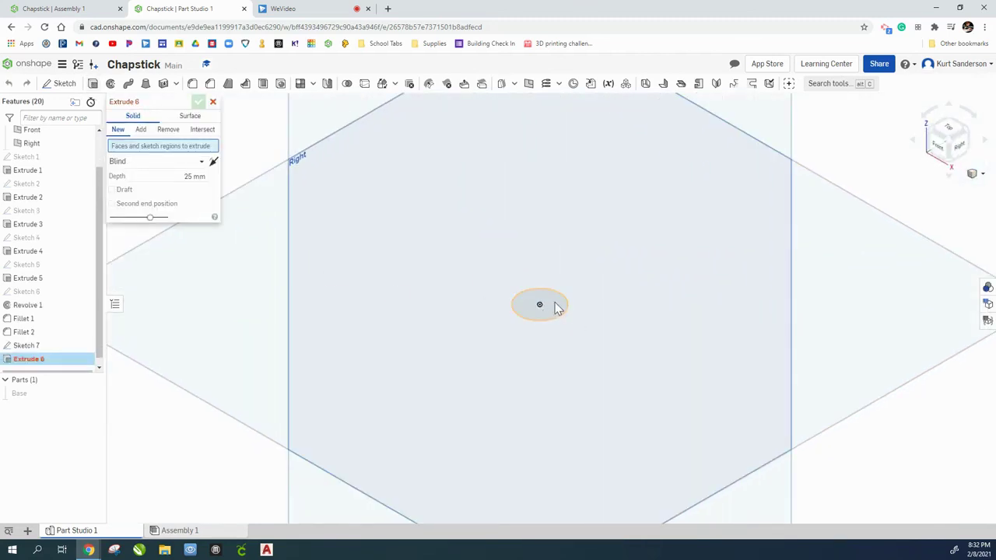
pyautogui.click(555, 303)
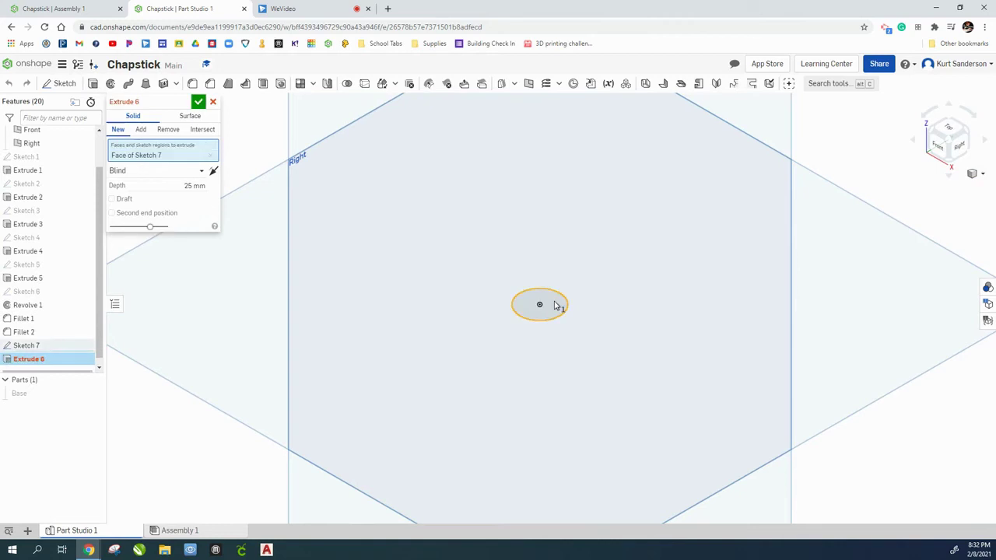
pyautogui.click(190, 185)
pyautogui.write('6')
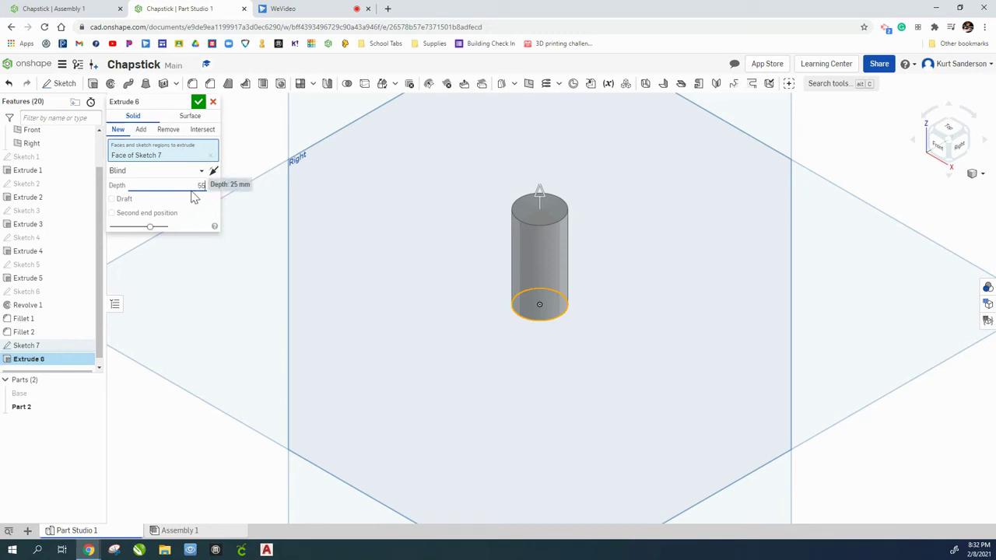
pyautogui.click(198, 102)
pyautogui.scroll(-5, 641, 265)
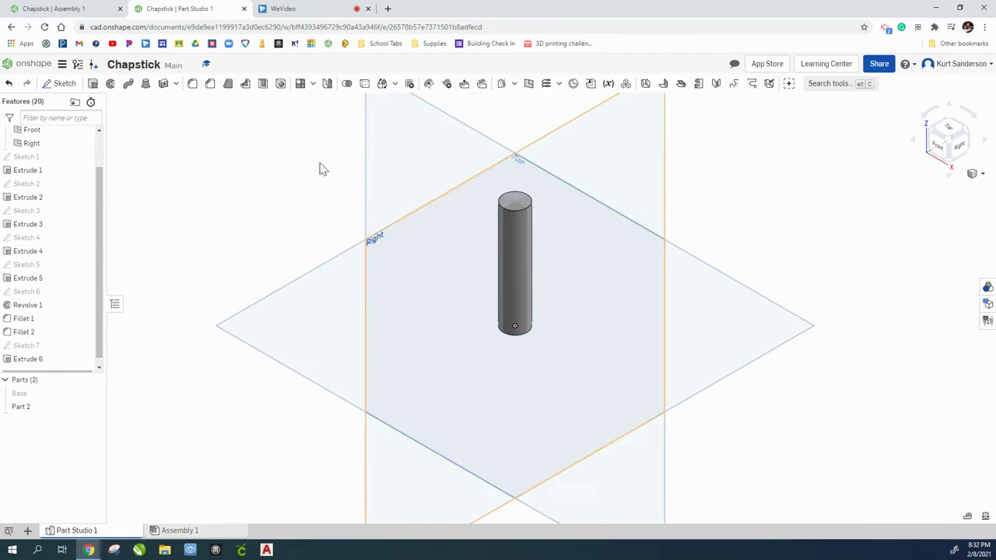
# Sketch a 2 mm diameter circle at the centre of the new cylinder's top face.
pyautogui.click(60, 83)
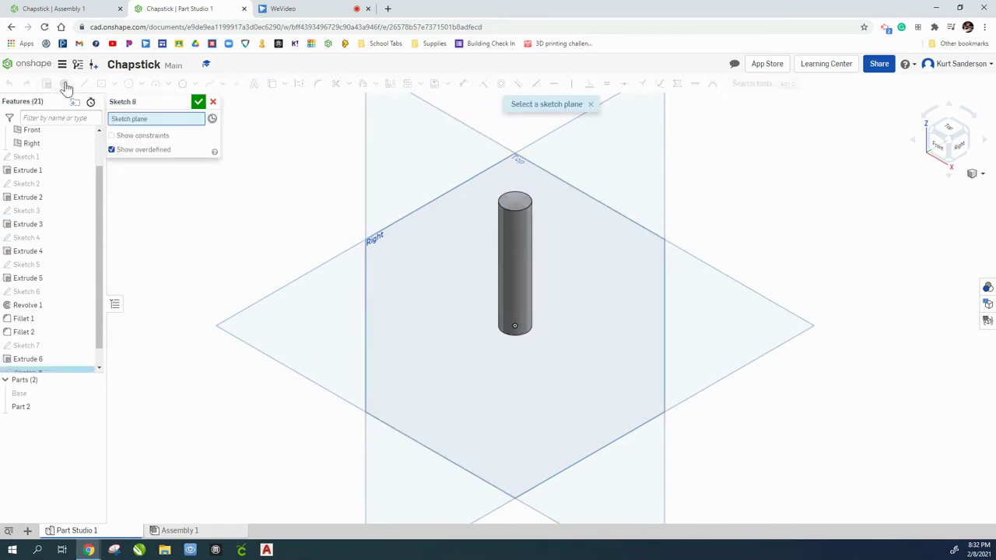
pyautogui.click(512, 205)
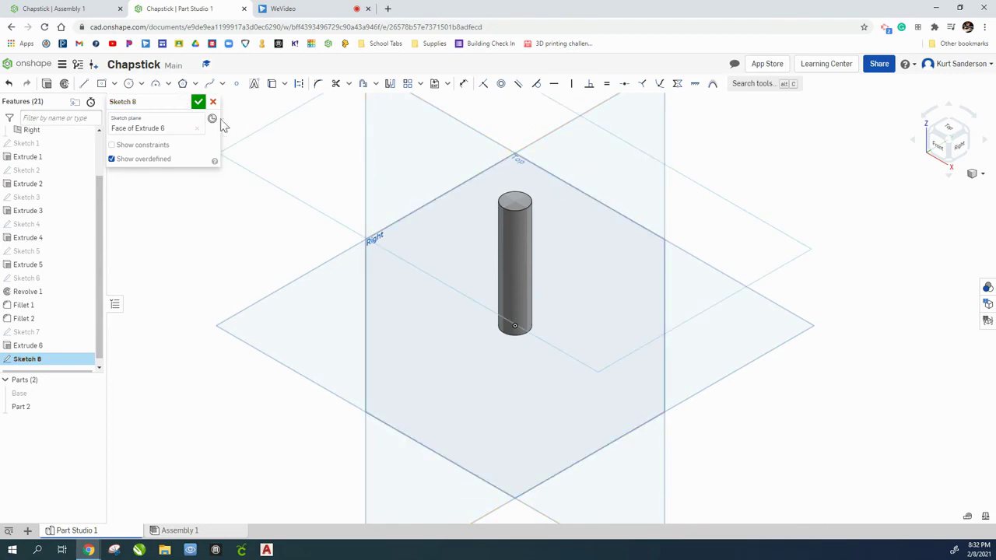
pyautogui.rightClick(317, 151)
pyautogui.click(334, 235)
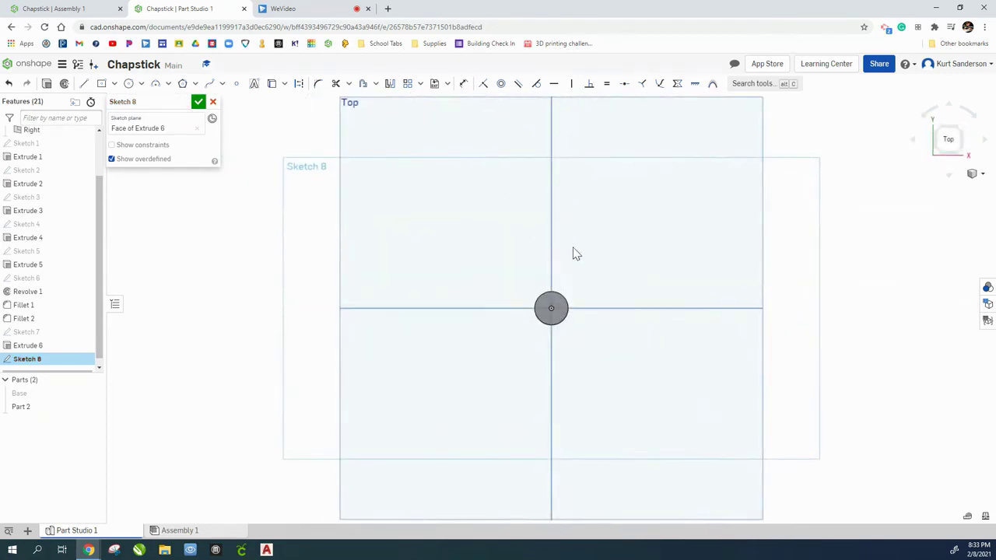
pyautogui.click(129, 83)
pyautogui.click(551, 308)
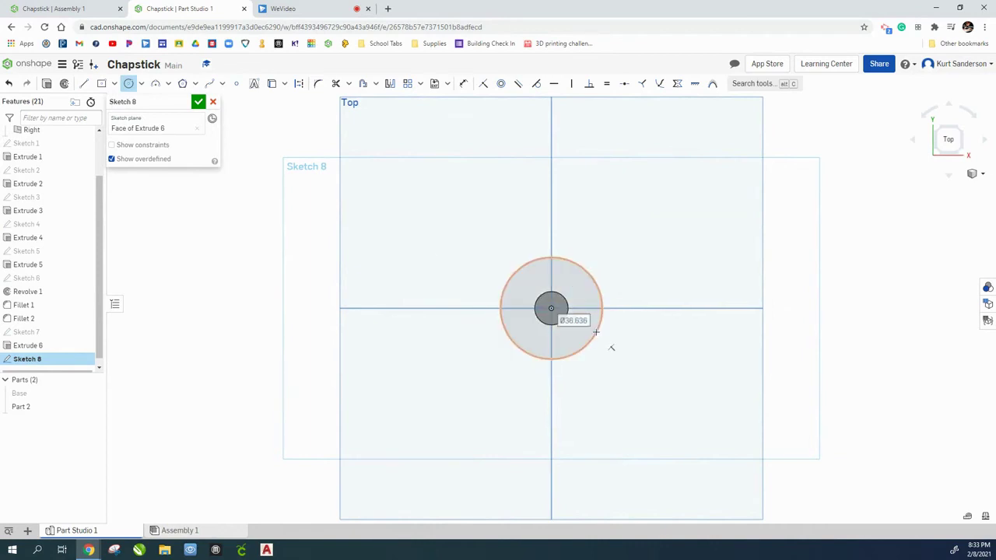
pyautogui.write('2')
pyautogui.press('Return')
pyautogui.scroll(5, 548, 313)
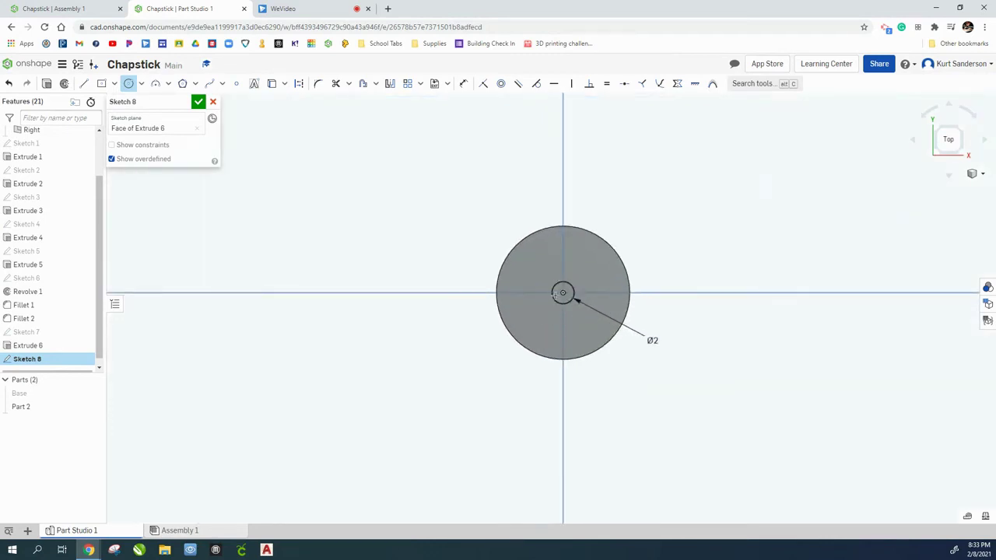
pyautogui.moveTo(726, 345); pyautogui.dragTo(731, 322, button='right')
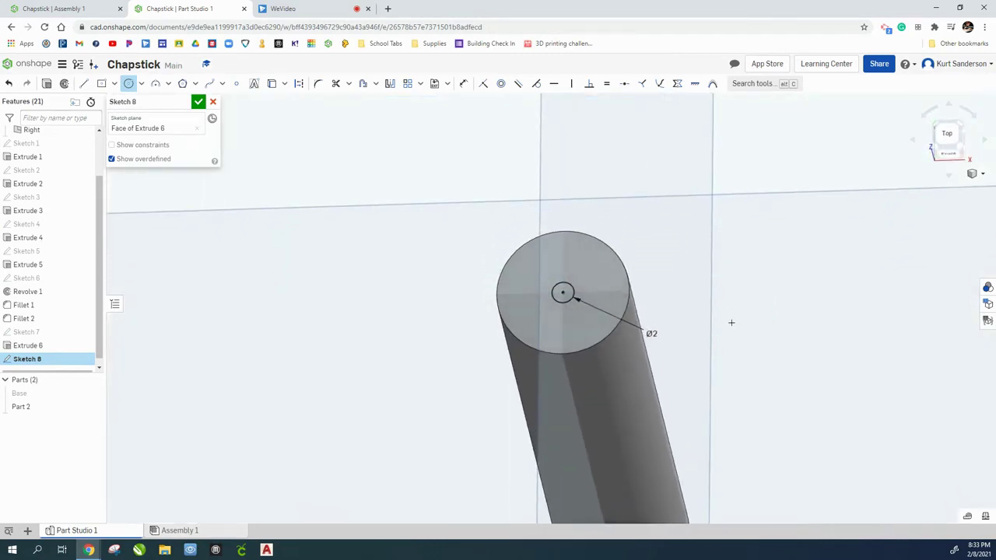
pyautogui.click(199, 101)
# Cut the 2 mm circle 30 mm deep down into the cylinder with a Remove extrude.
pyautogui.click(93, 83)
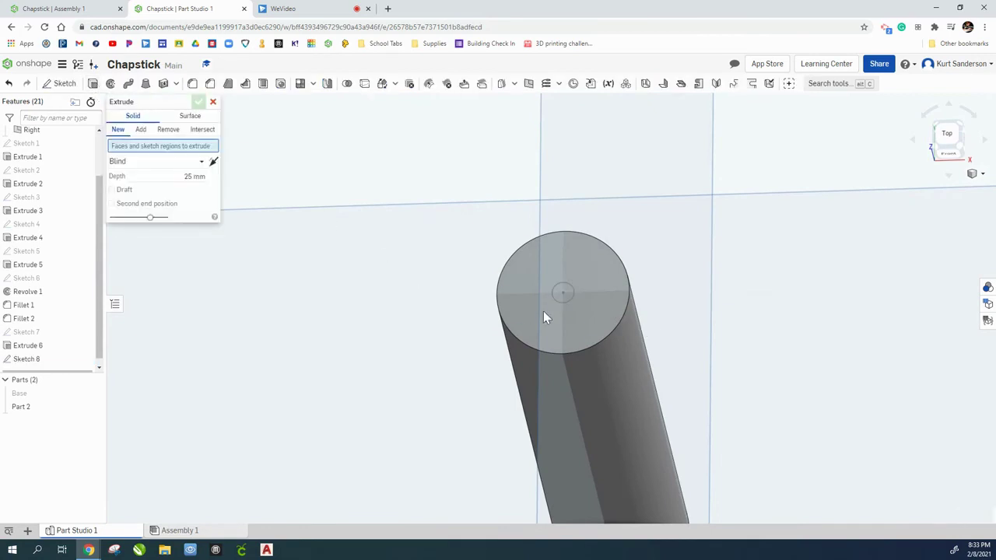
pyautogui.click(569, 292)
pyautogui.click(168, 129)
pyautogui.scroll(-5, 619, 348)
pyautogui.scroll(3, 656, 345)
pyautogui.moveTo(619, 351); pyautogui.dragTo(620, 291, button='right')
pyautogui.click(192, 185)
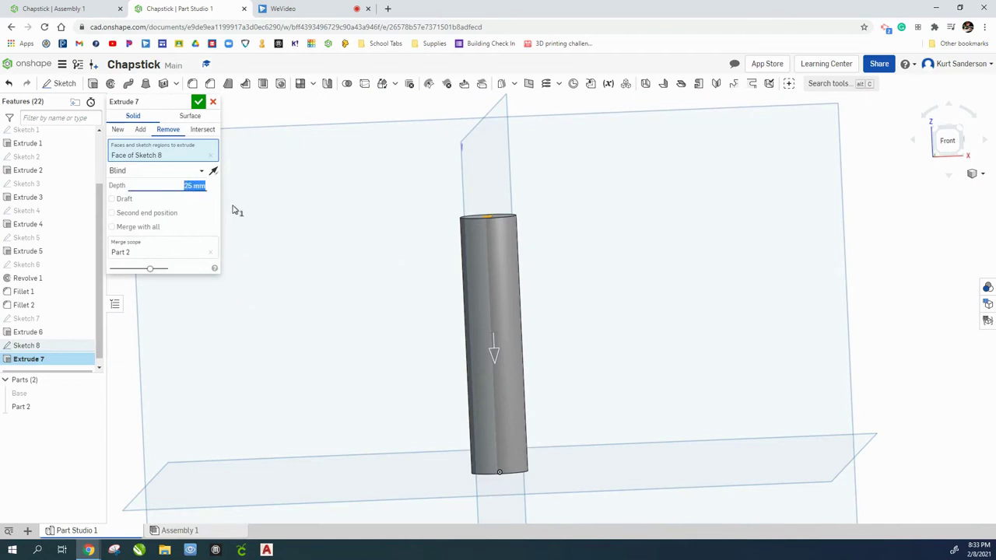
pyautogui.write('30')
pyautogui.press('Return')
pyautogui.click(200, 102)
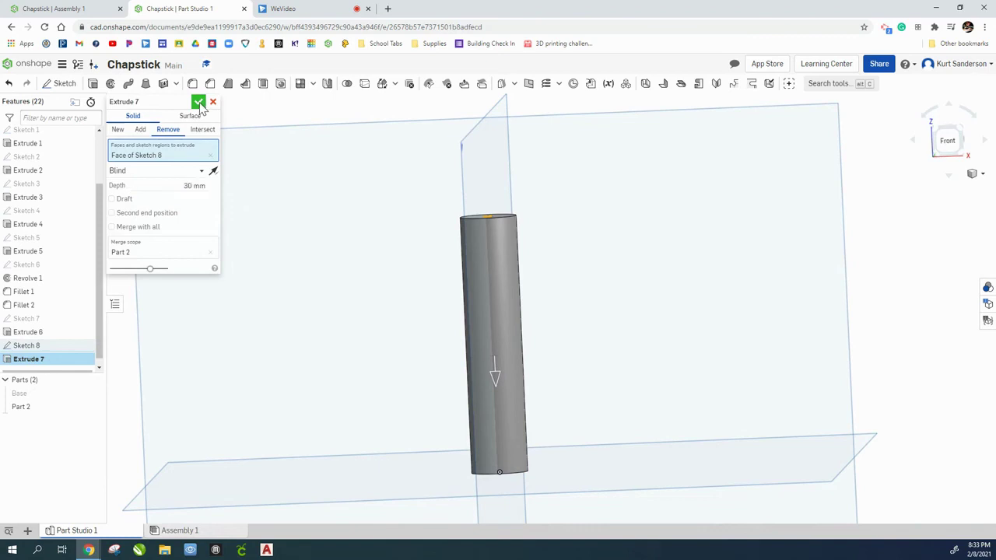
# Fillet the outer edge of the cylinder's top face with a 1.5 mm radius.
pyautogui.moveTo(606, 212); pyautogui.dragTo(613, 232, button='right')
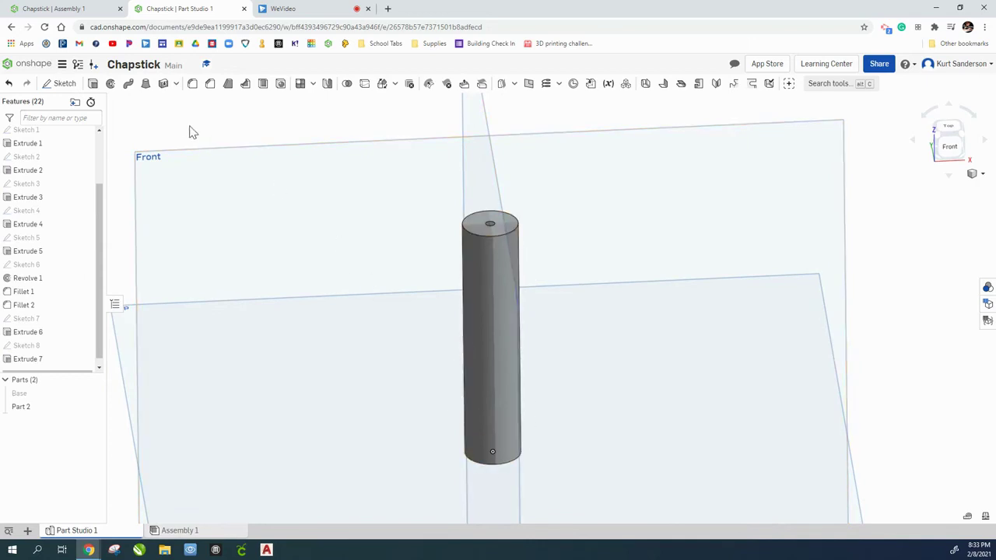
pyautogui.click(192, 84)
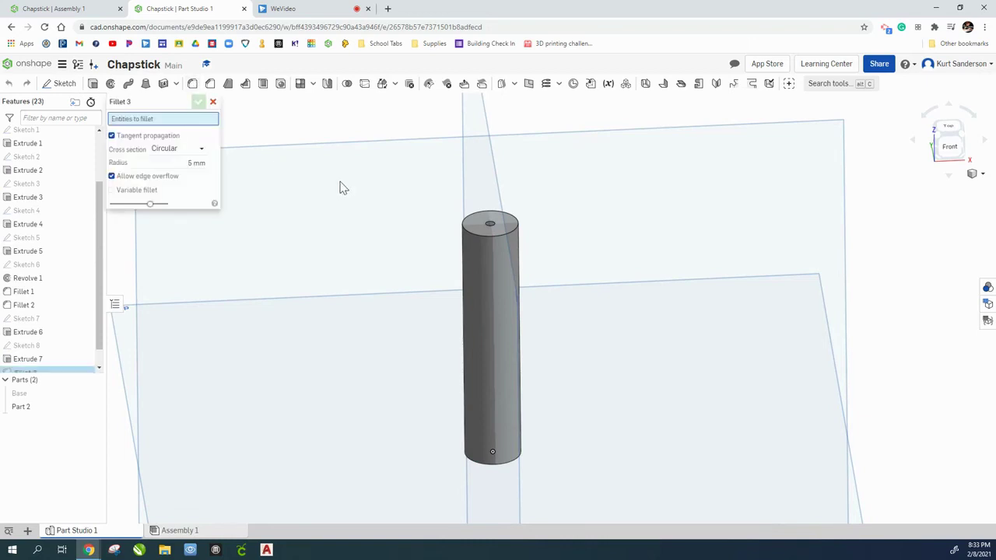
pyautogui.click(194, 162)
pyautogui.write('1.5')
pyautogui.press('Return')
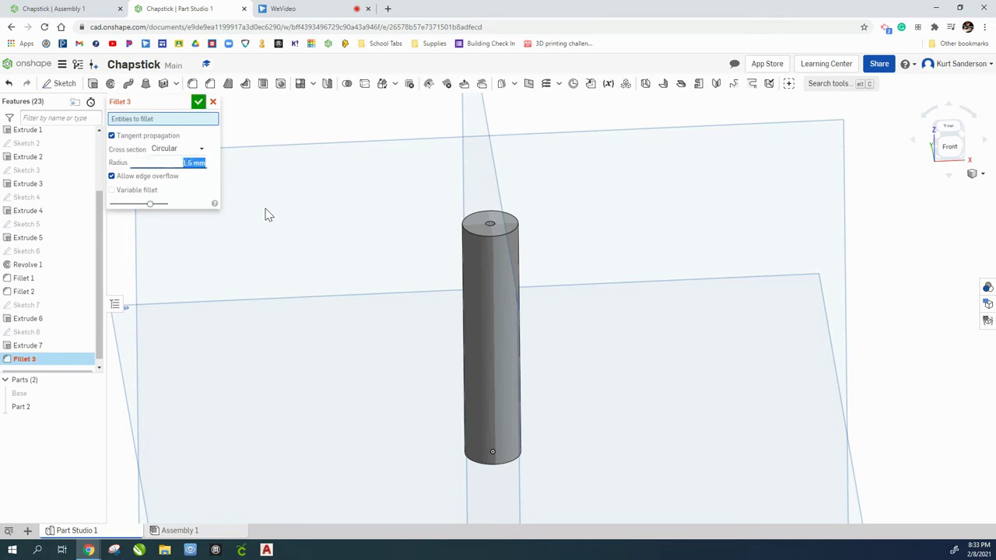
pyautogui.click(479, 237)
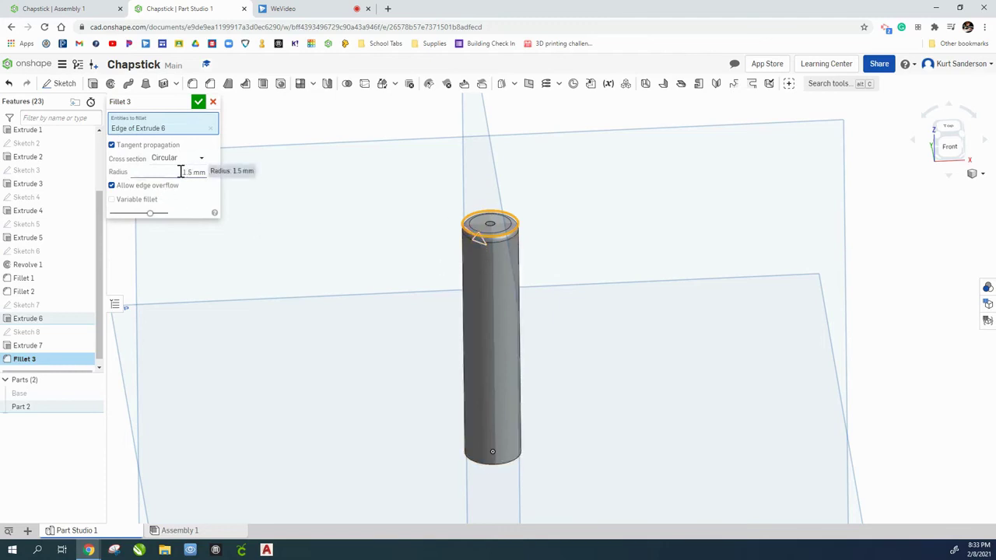
pyautogui.click(199, 102)
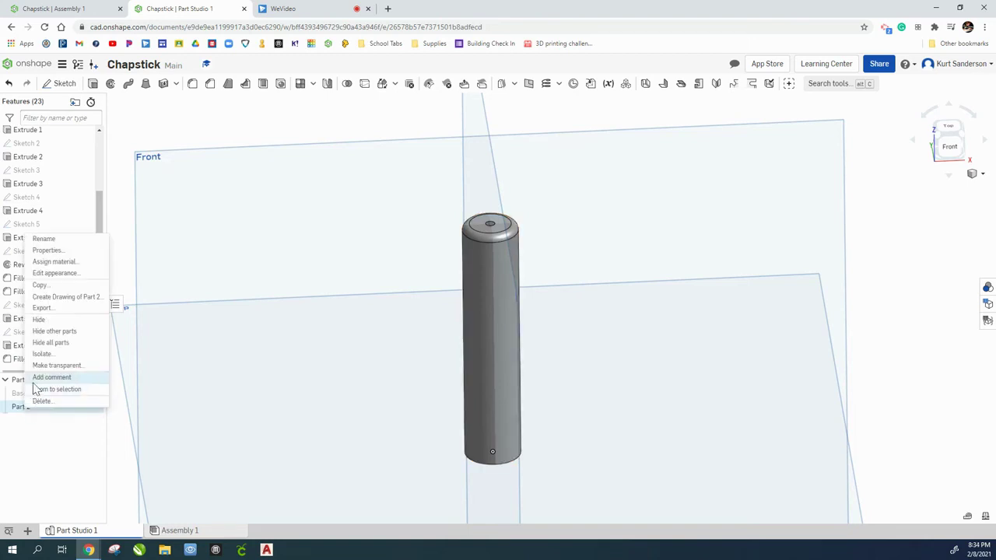
# Rename the inner cylinder part, Part 2, as Chapstick.
pyautogui.click(47, 239)
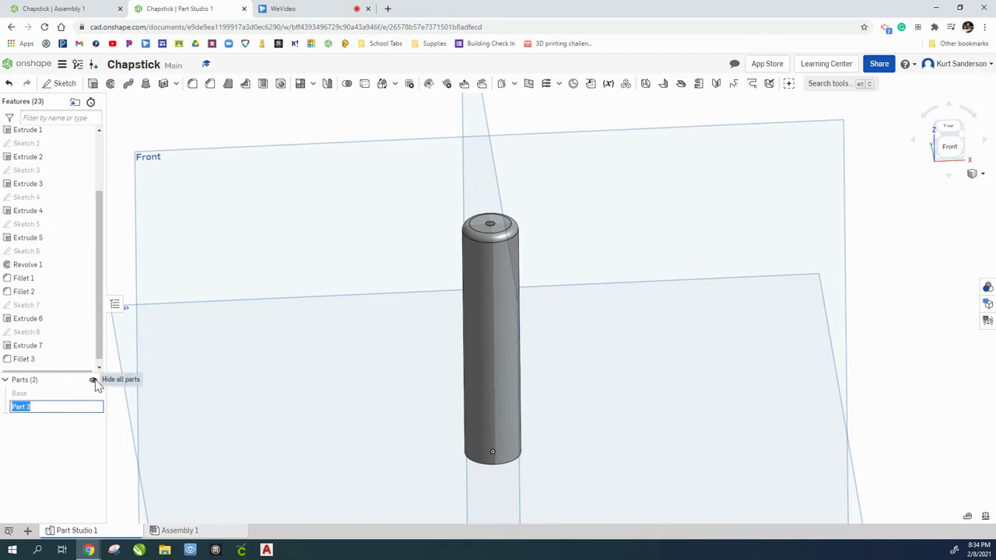
pyautogui.write('Ch')
pyautogui.click(53, 453)
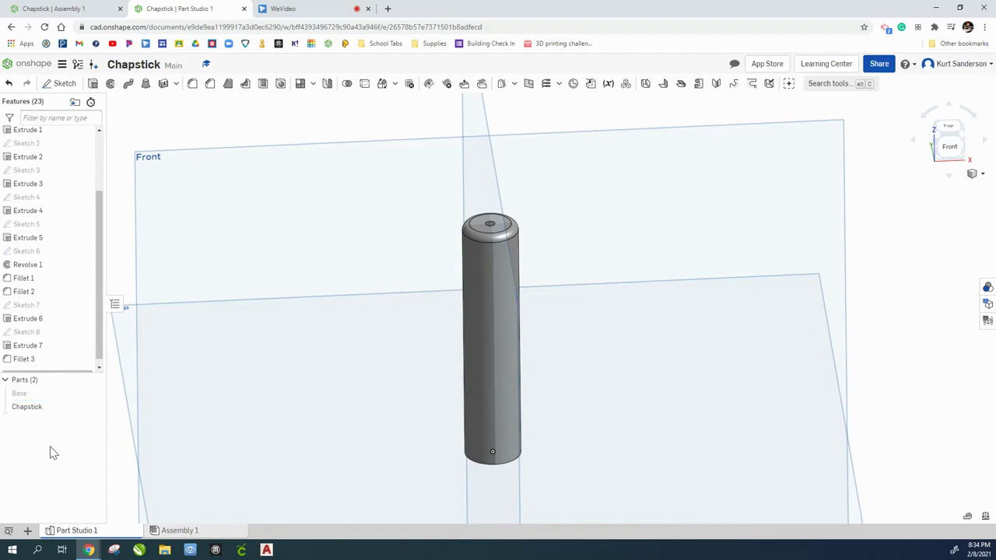
# Change the Chapstick part's appearance to light grey EAEAEA and hide the part.
pyautogui.rightClick(40, 409)
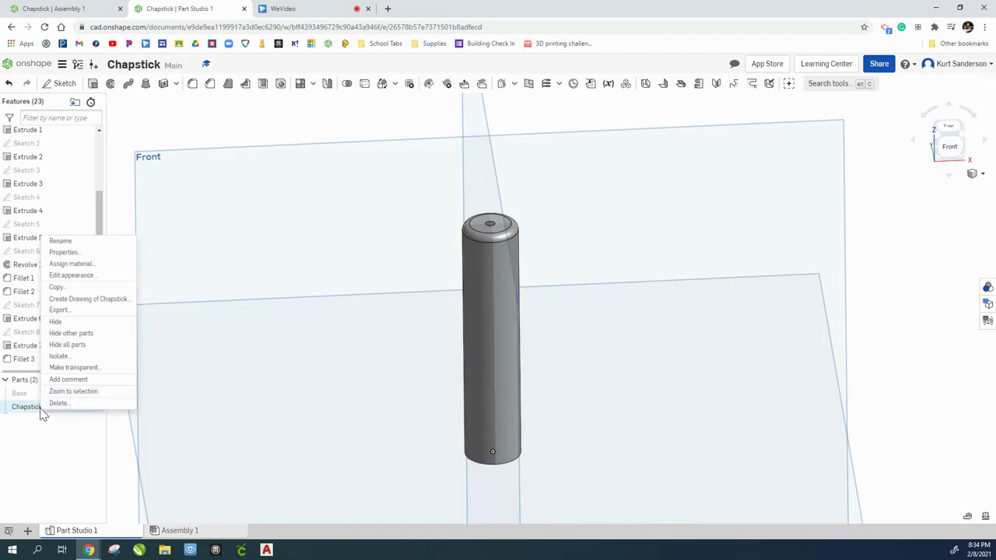
pyautogui.click(70, 275)
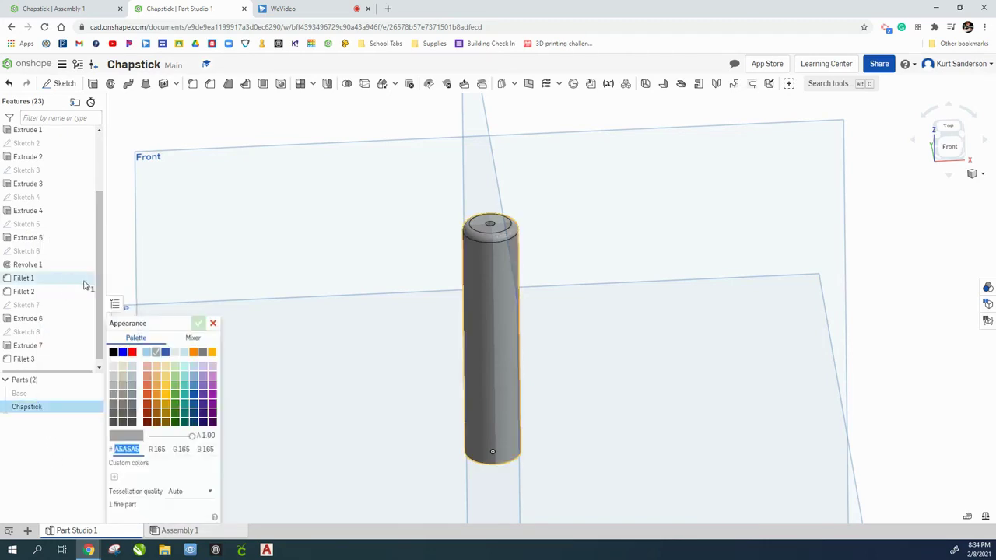
pyautogui.click(175, 353)
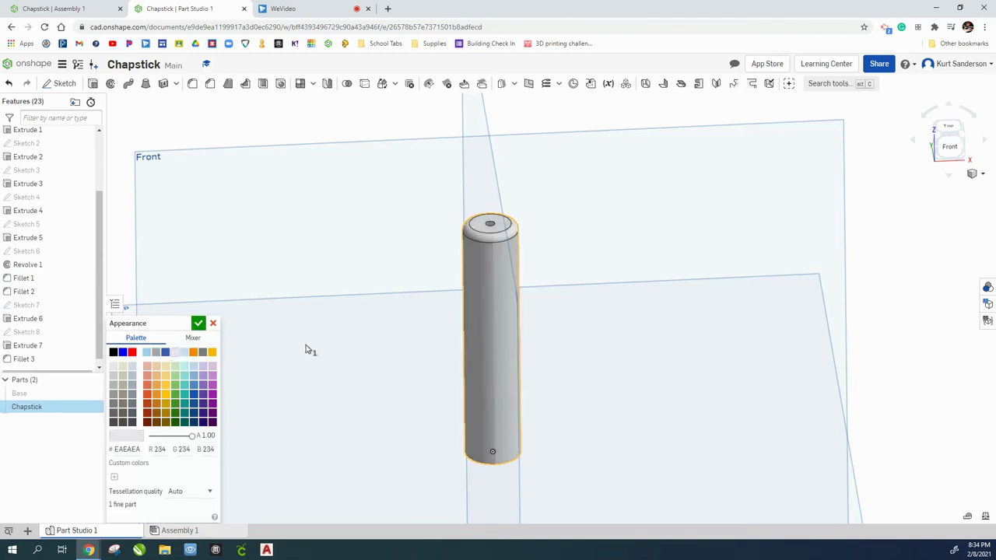
pyautogui.click(199, 324)
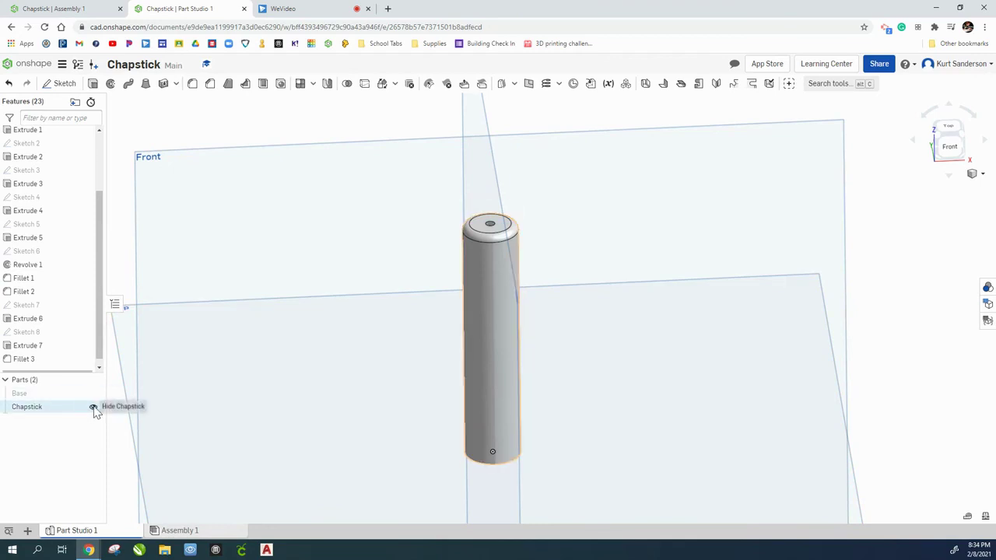
pyautogui.click(93, 406)
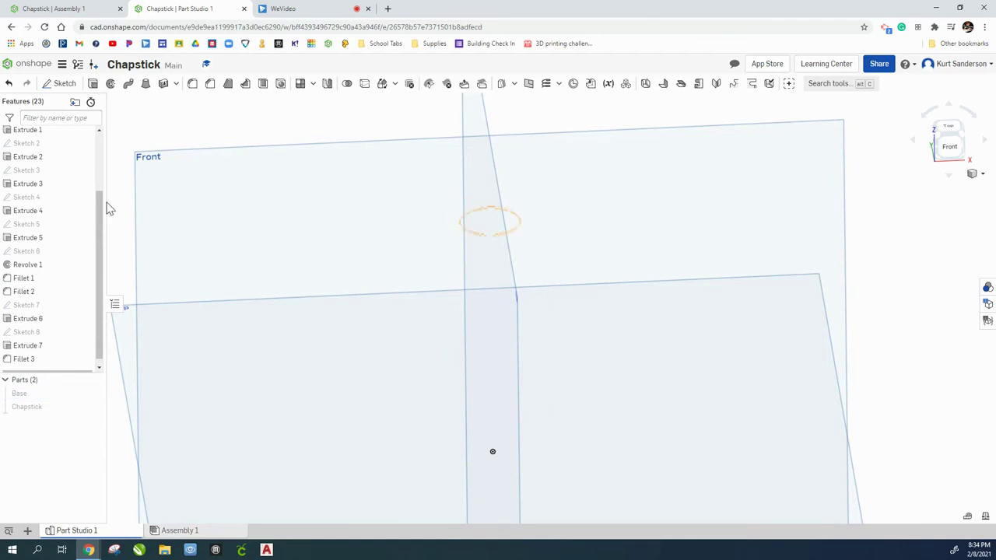
# Sketch a 15 mm diameter circle centred on the origin on the Top plane.
pyautogui.click(62, 83)
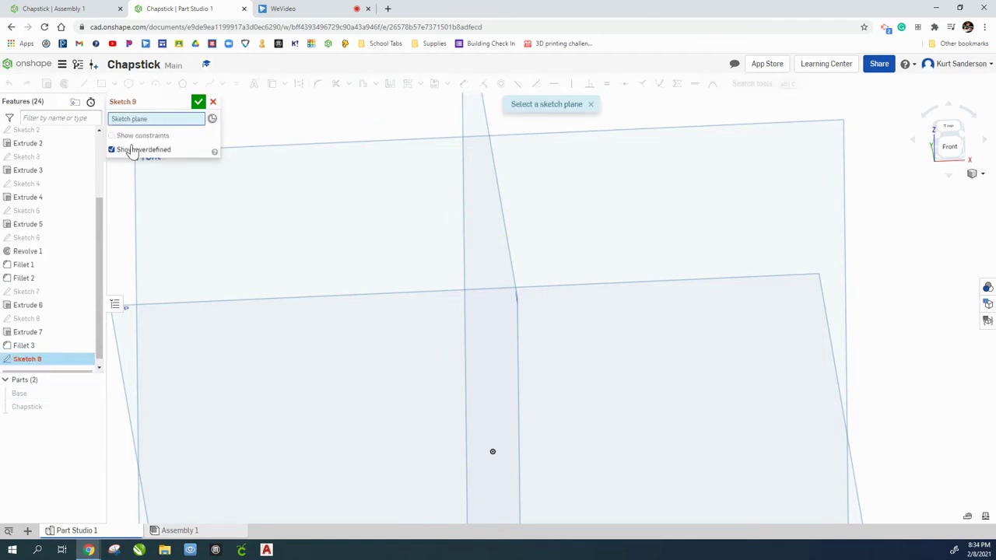
pyautogui.scroll(-4, 328, 233)
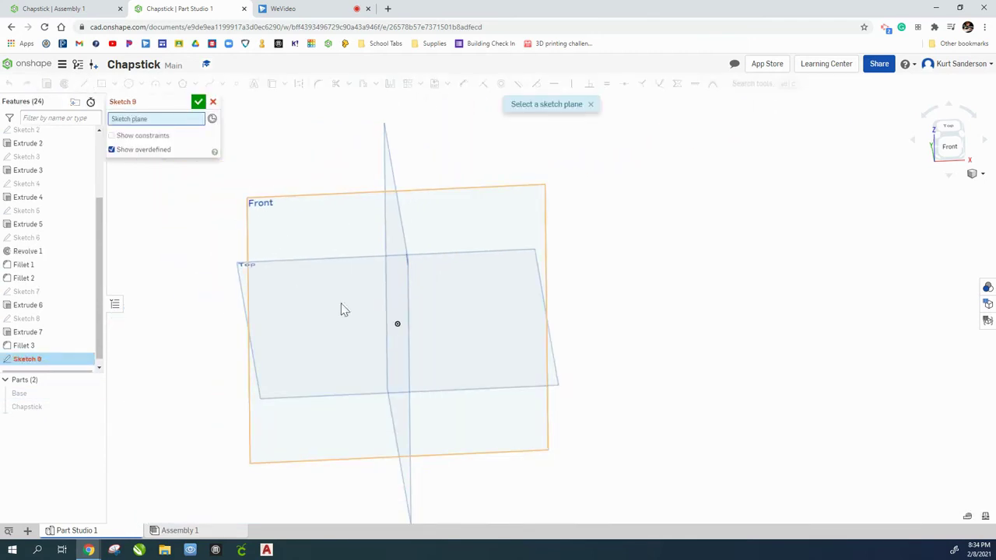
pyautogui.click(973, 173)
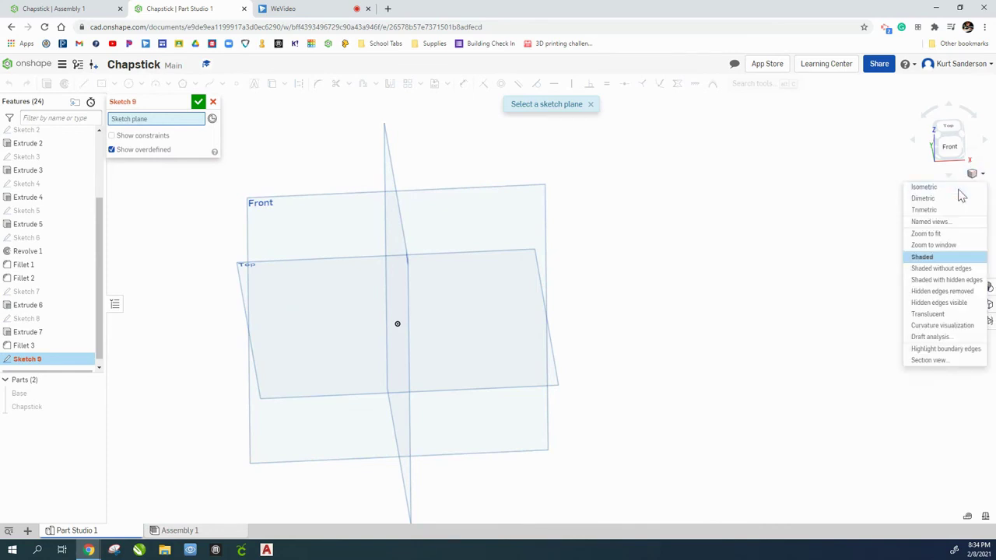
pyautogui.click(957, 189)
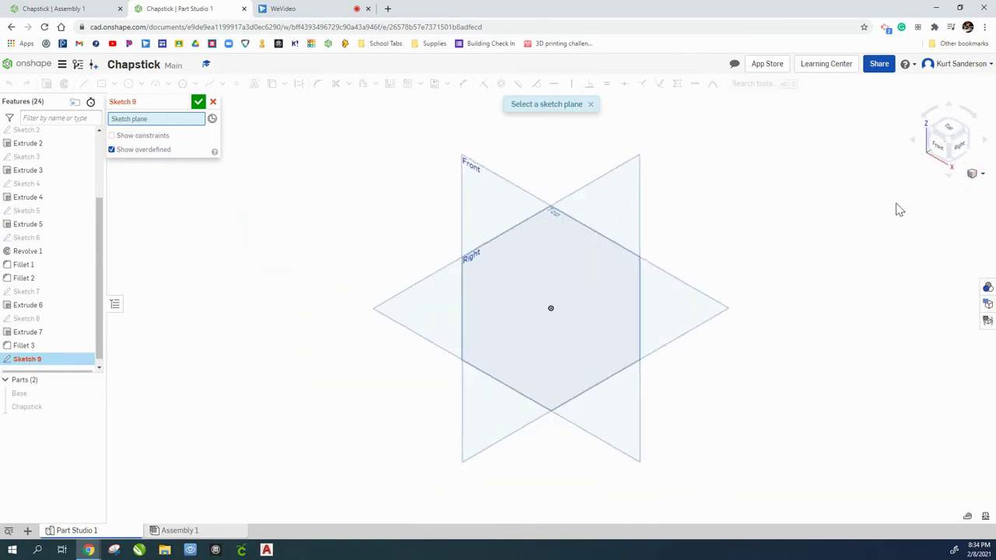
pyautogui.click(420, 300)
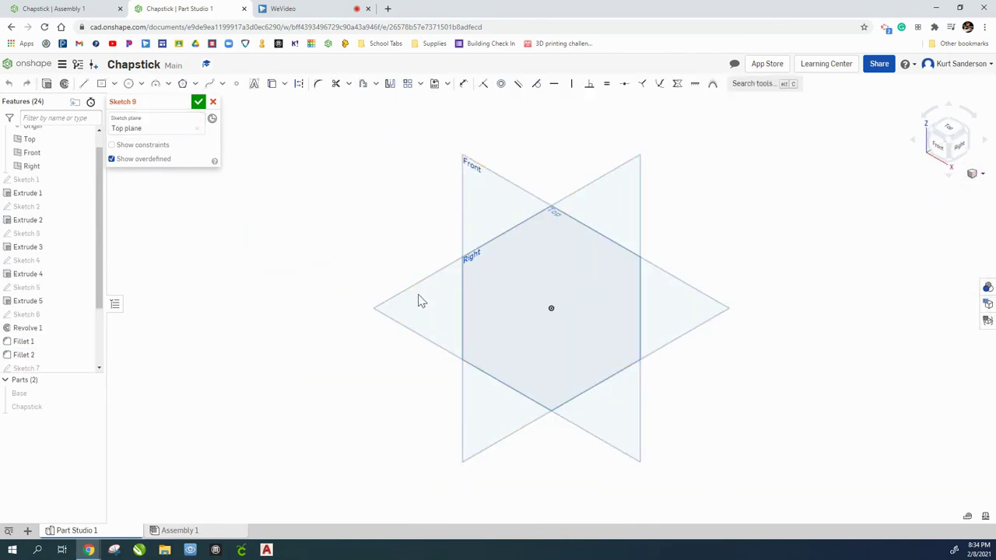
pyautogui.rightClick(391, 243)
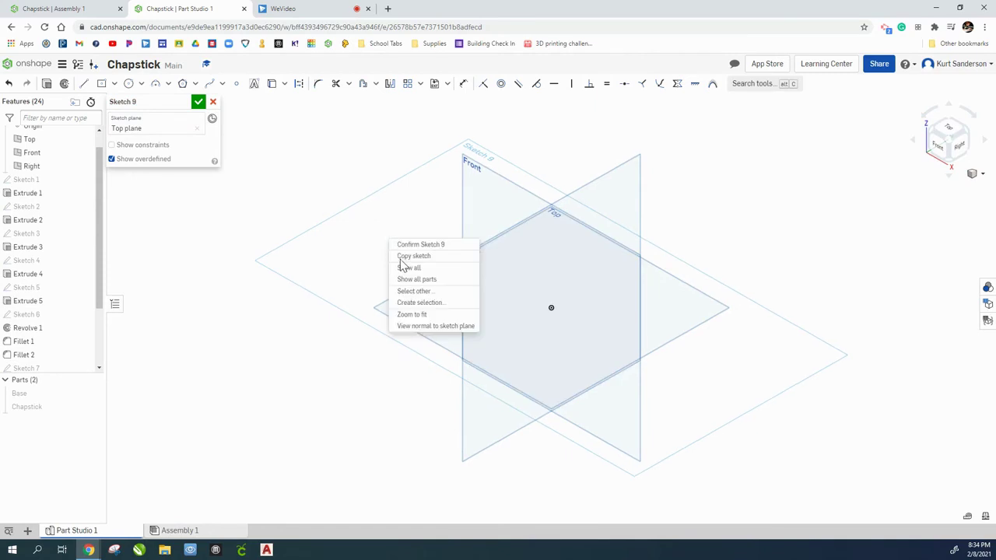
pyautogui.click(421, 326)
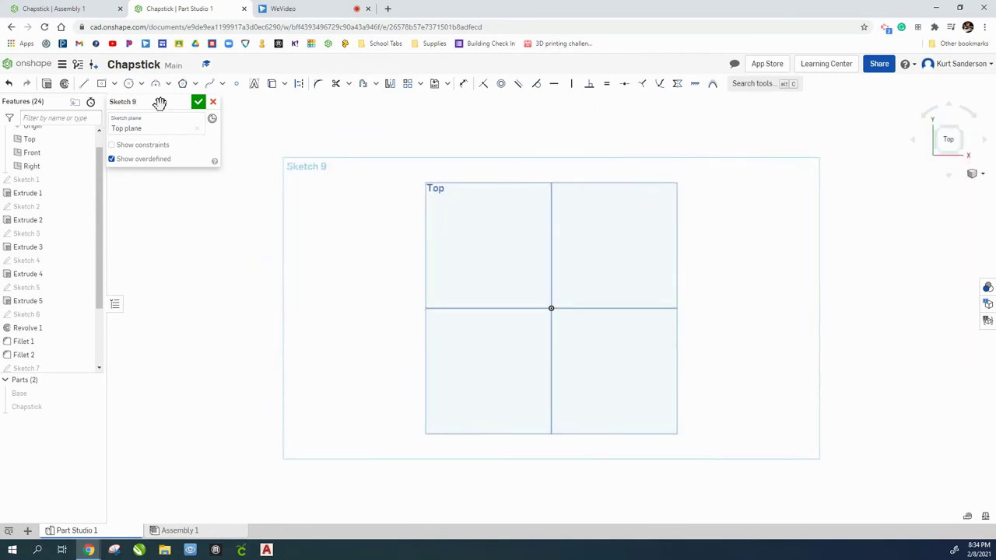
pyautogui.click(129, 85)
pyautogui.click(551, 309)
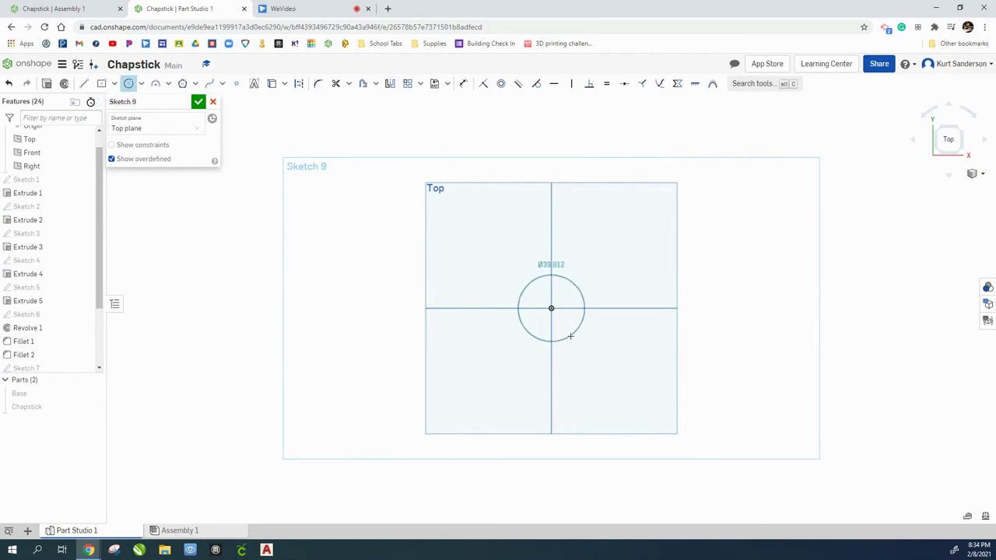
pyautogui.click(571, 336)
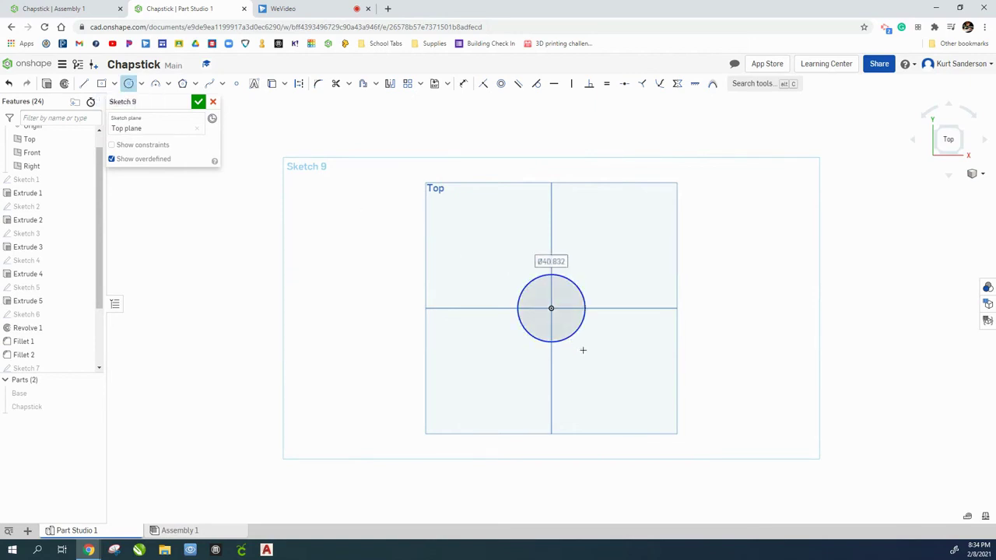
pyautogui.write('15')
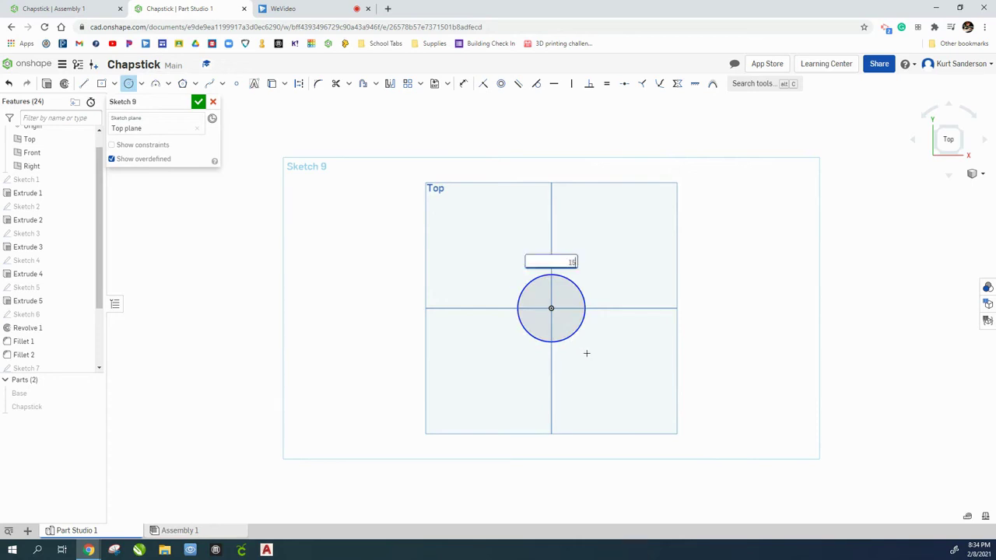
pyautogui.press('Return')
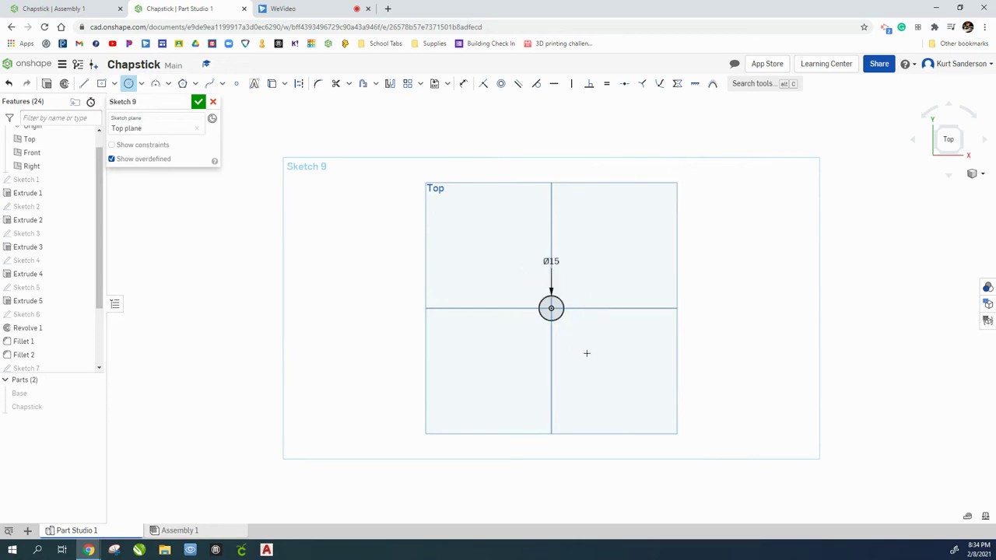
pyautogui.scroll(3, 539, 313)
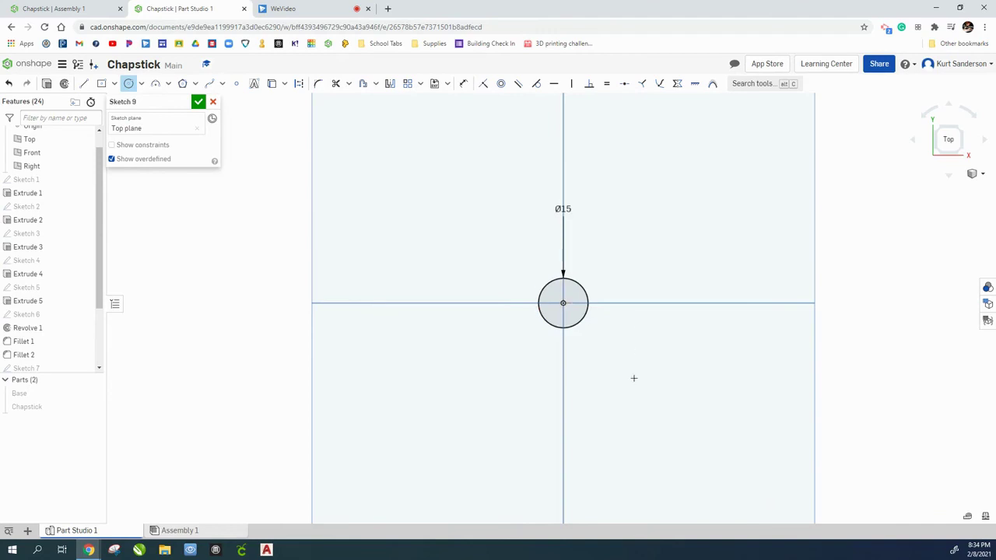
pyautogui.click(973, 174)
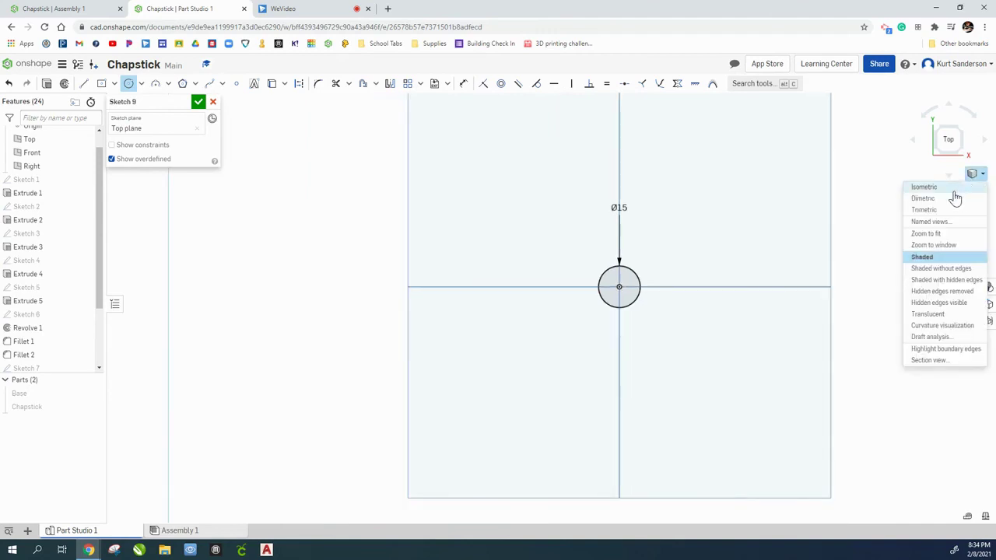
pyautogui.click(953, 191)
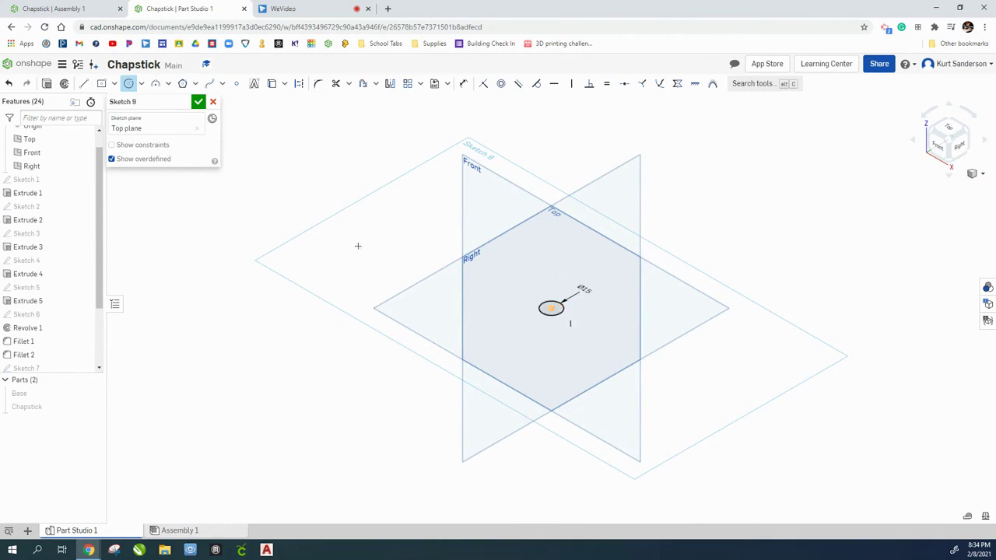
pyautogui.click(198, 104)
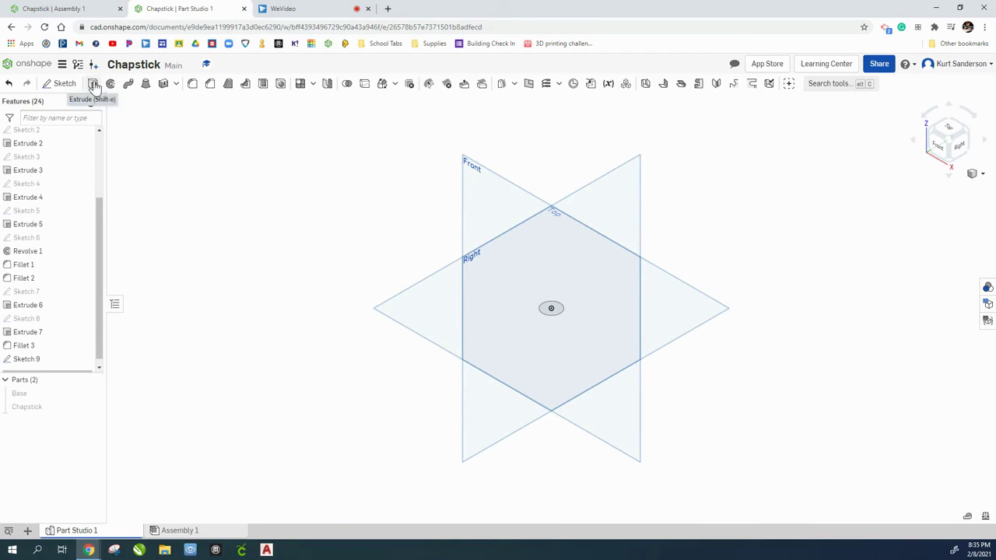
# Extrude the 15 mm circle upward 15 mm as a new solid part.
pyautogui.click(93, 84)
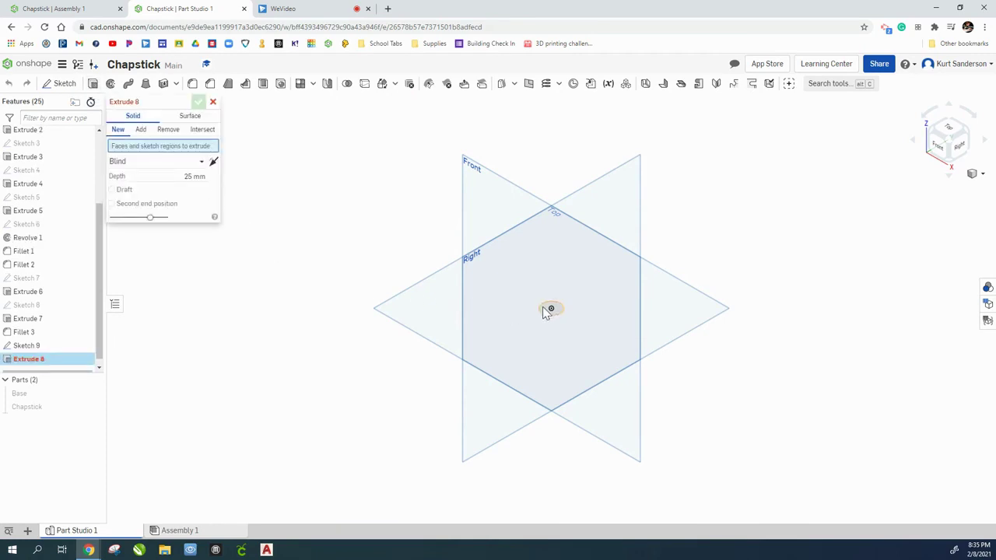
pyautogui.click(541, 306)
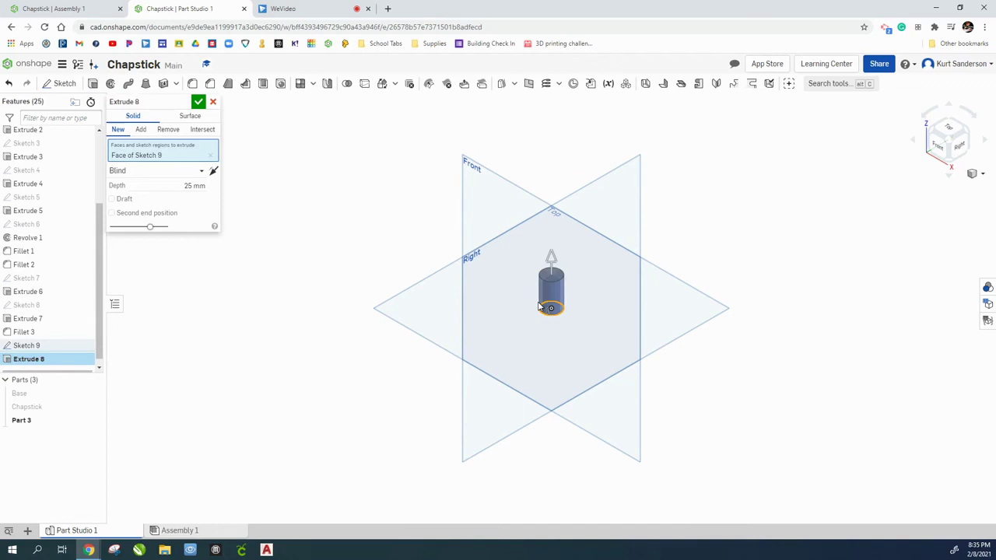
pyautogui.click(194, 187)
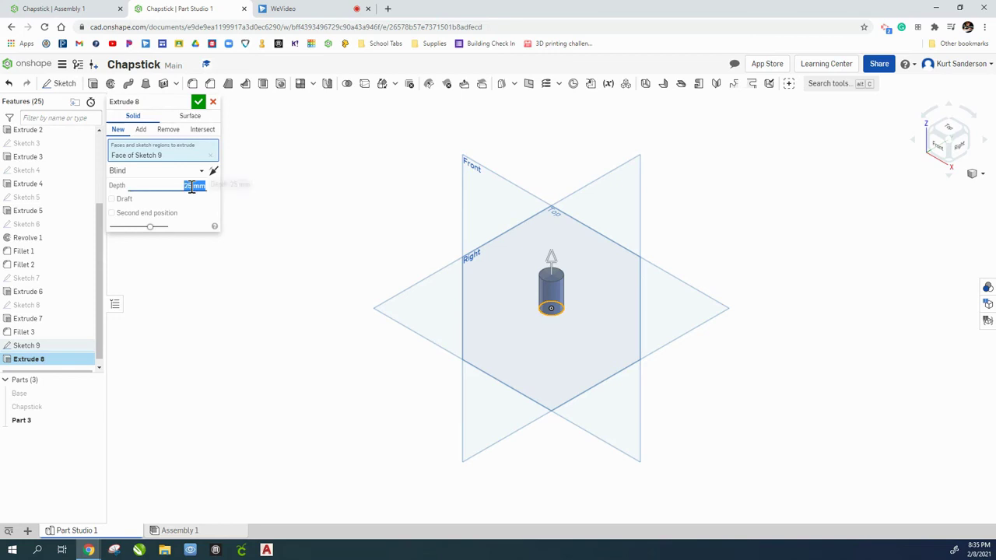
pyautogui.write('15')
pyautogui.press('Return')
pyautogui.click(198, 104)
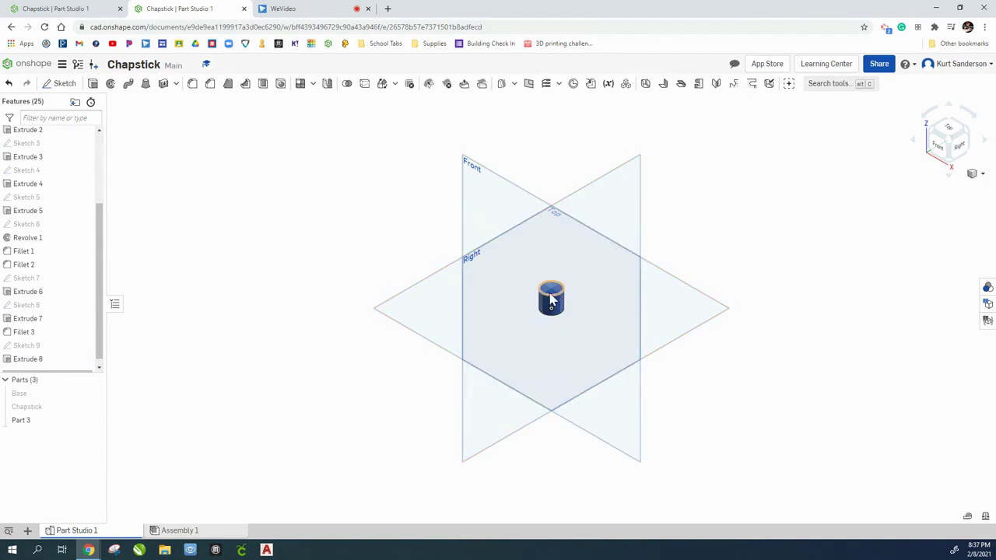
# Rename the new short cylinder part, Part 3, as Cap.
pyautogui.rightClick(36, 421)
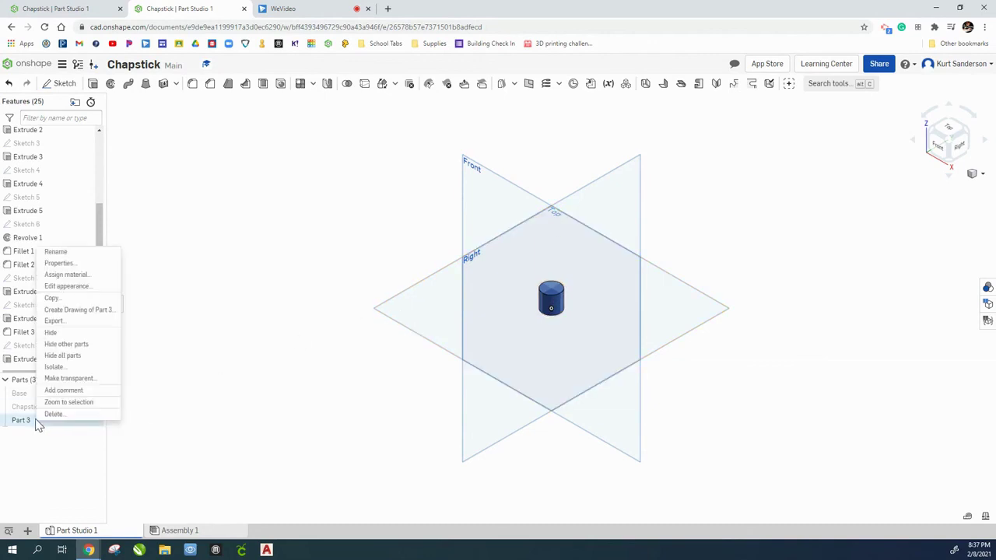
pyautogui.click(68, 253)
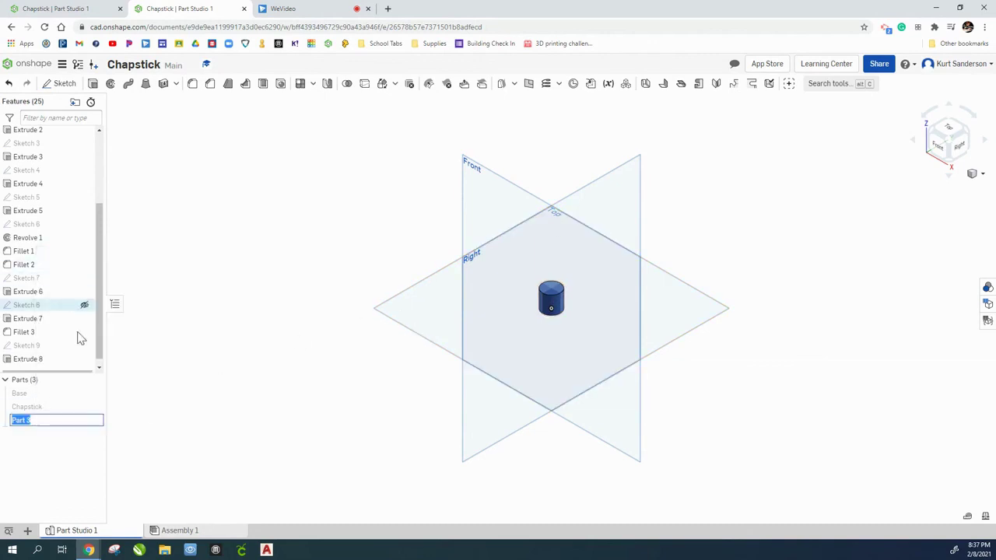
pyautogui.write('Cap')
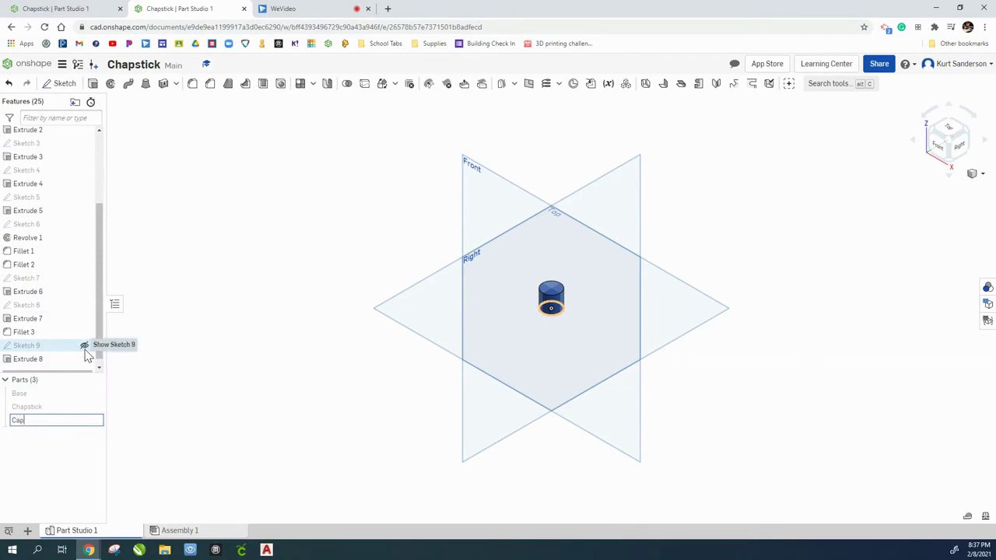
pyautogui.press('Return')
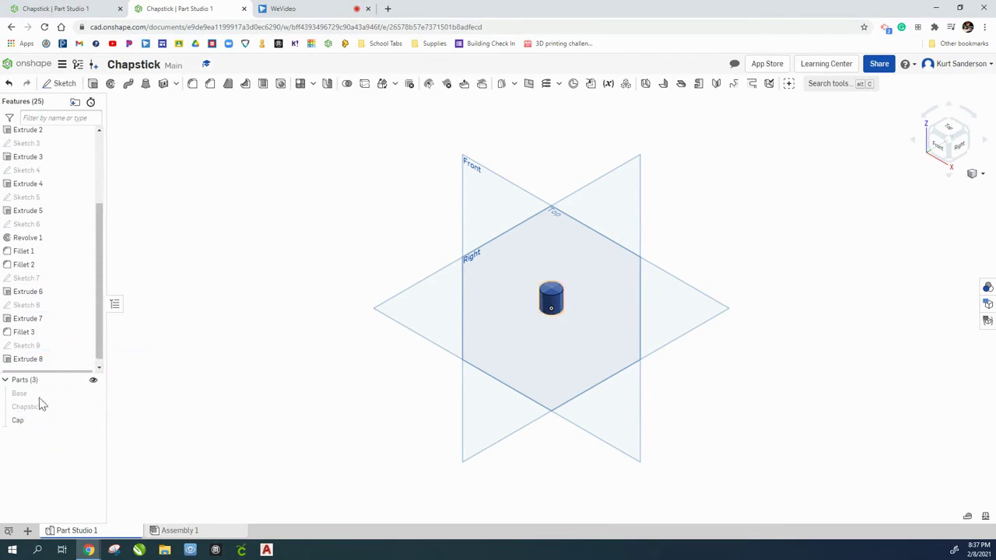
# Change the Cap part's appearance to golden yellow FAB601.
pyautogui.rightClick(39, 422)
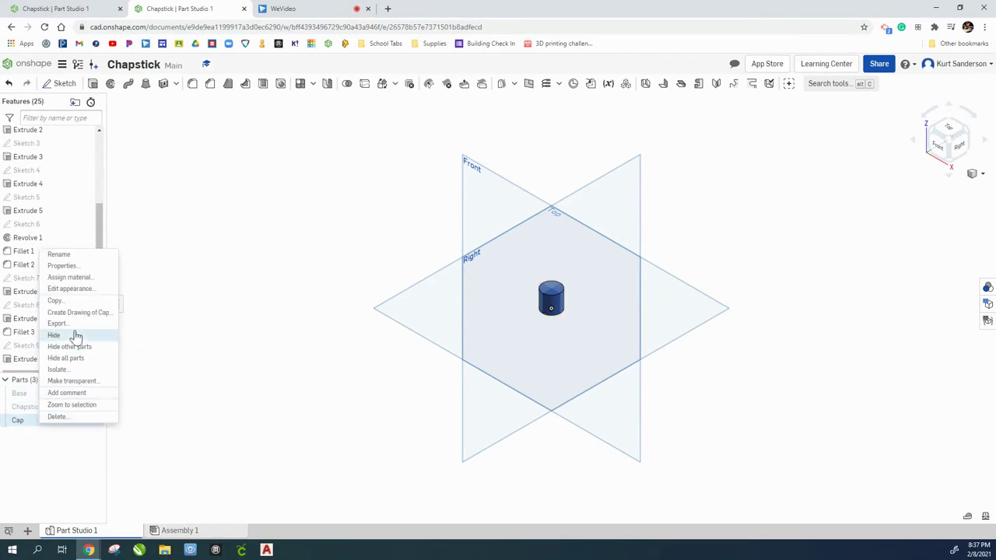
pyautogui.click(73, 289)
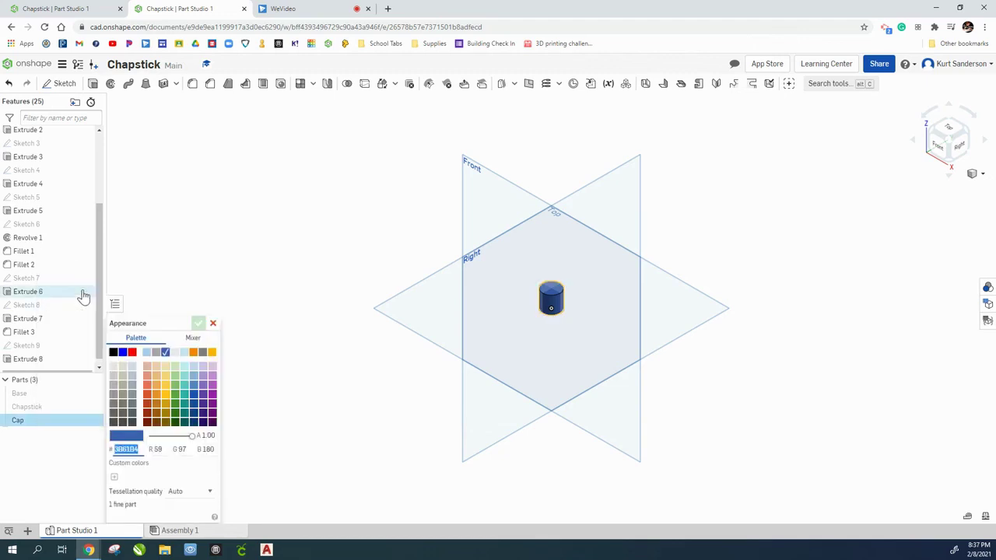
pyautogui.click(211, 352)
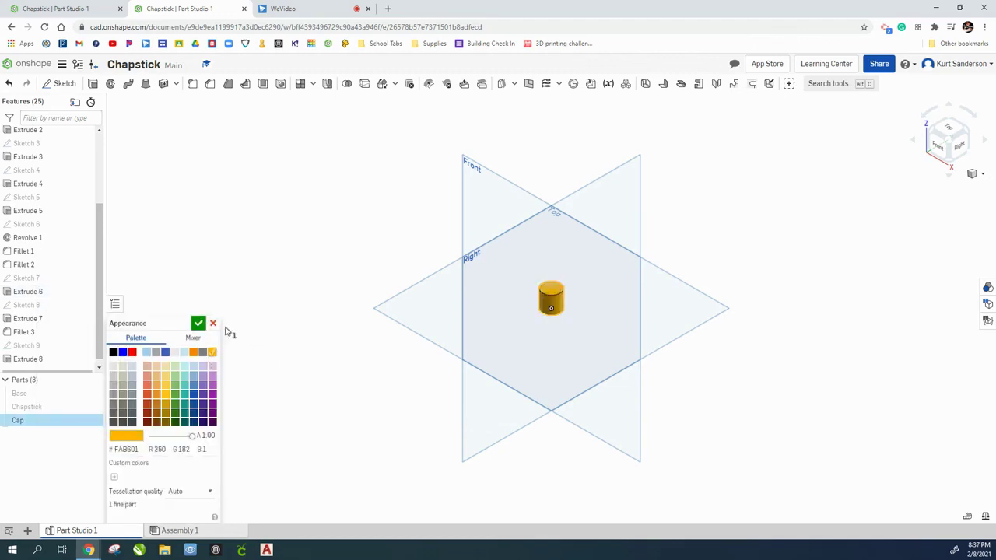
pyautogui.click(198, 323)
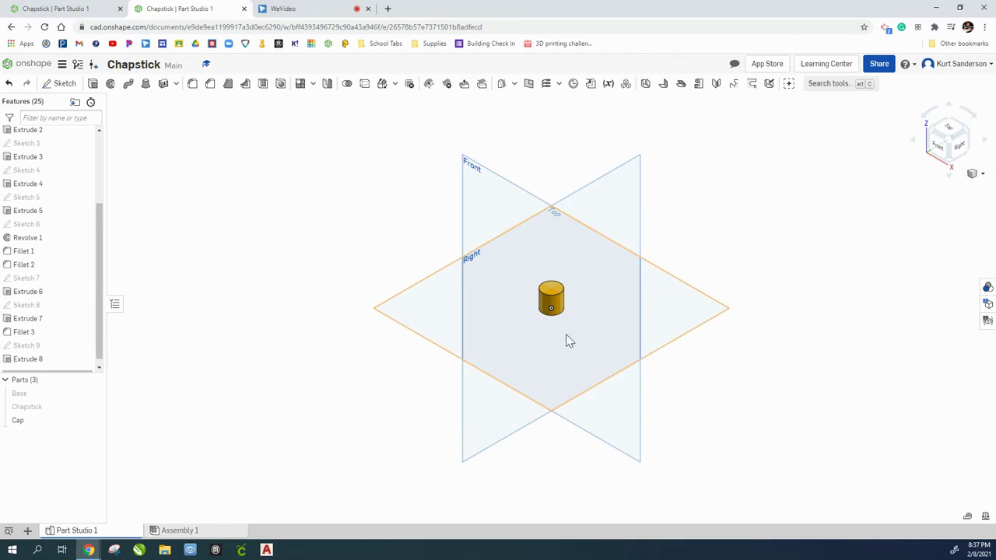
# Sketch a 13 mm diameter circle centred on the origin on the Cap's bottom face.
pyautogui.click(59, 83)
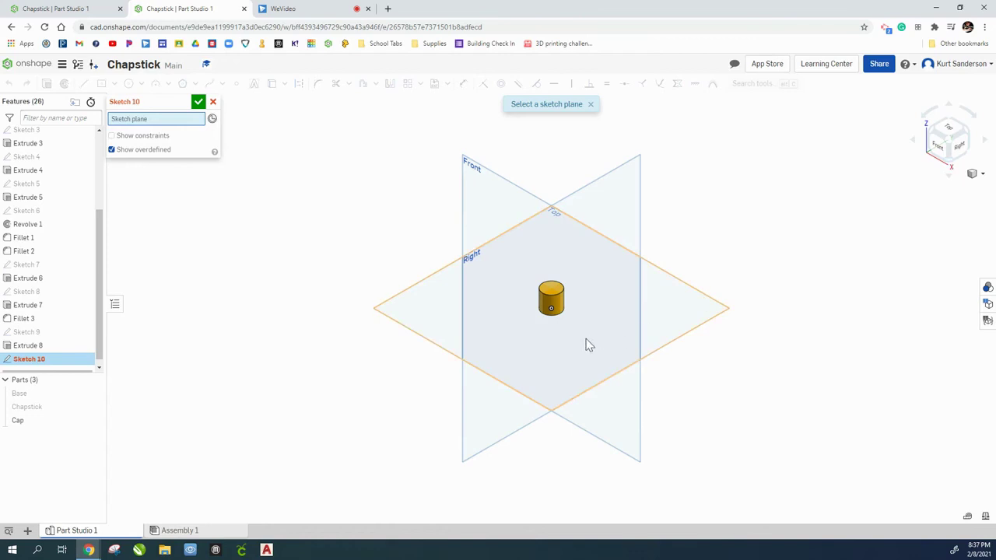
pyautogui.moveTo(555, 351); pyautogui.dragTo(545, 282, button='right')
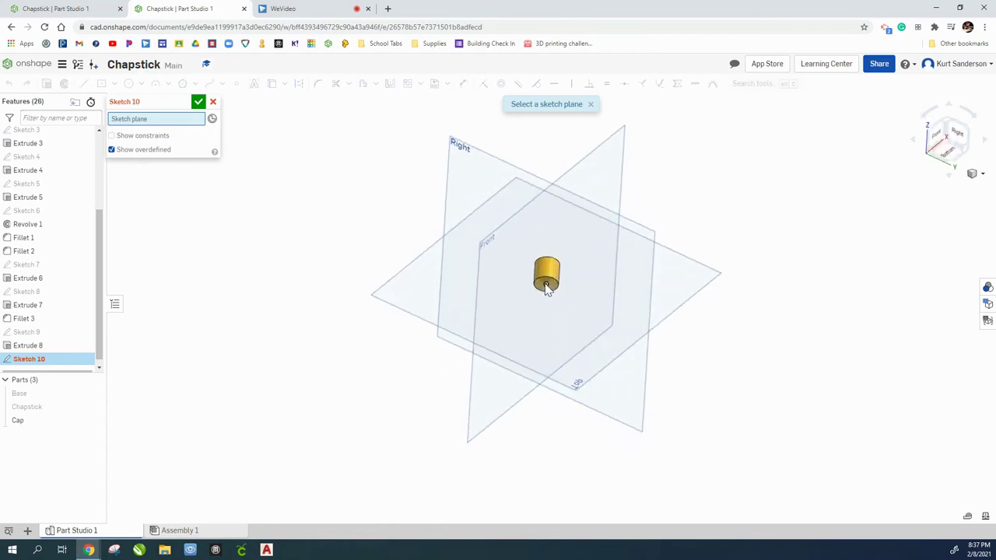
pyautogui.click(546, 279)
pyautogui.rightClick(361, 354)
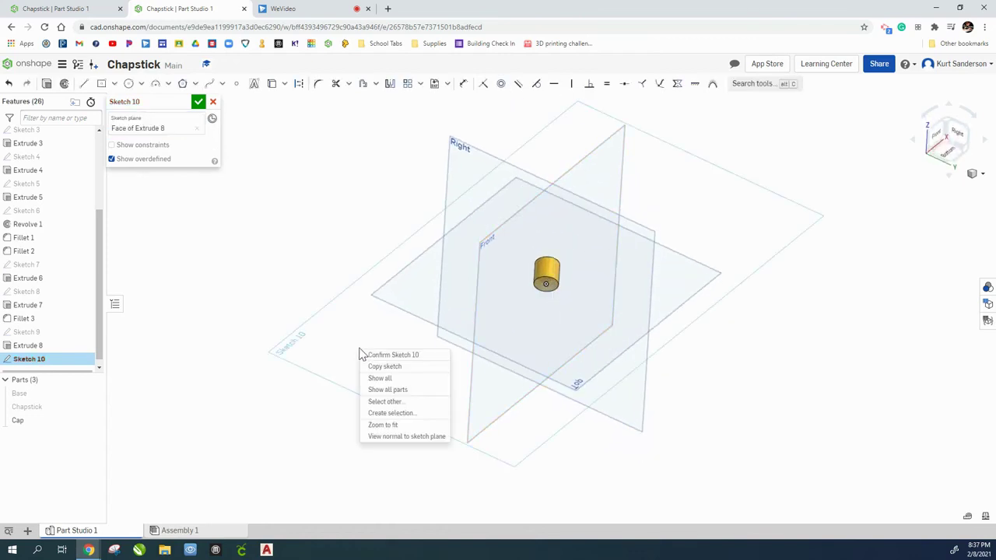
pyautogui.click(393, 437)
pyautogui.scroll(6, 551, 319)
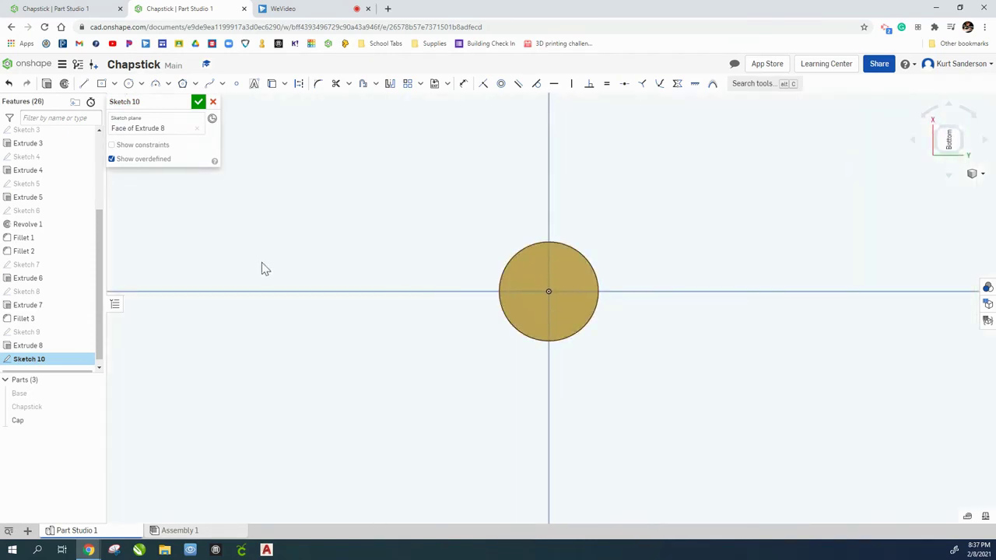
pyautogui.click(128, 83)
pyautogui.click(589, 347)
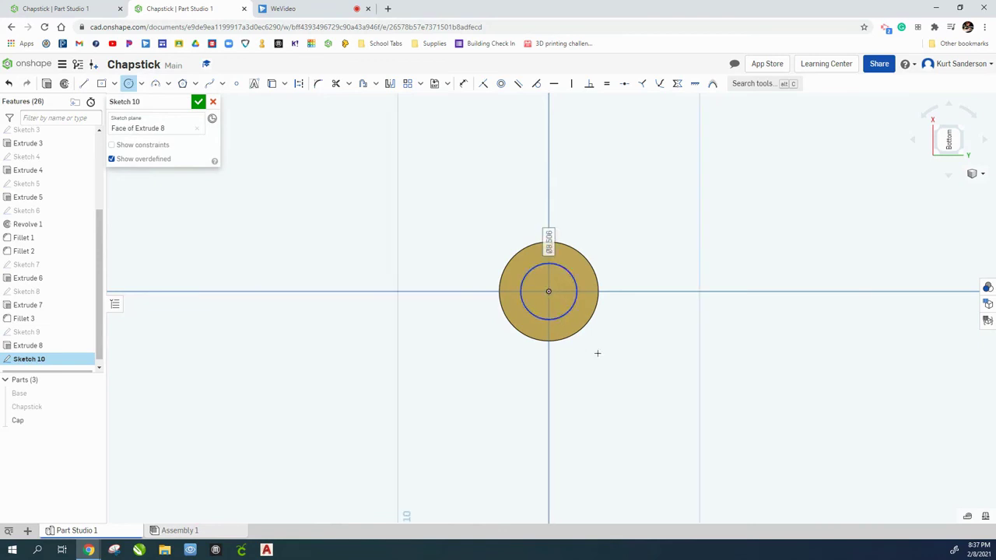
pyautogui.write('13')
pyautogui.press('Return')
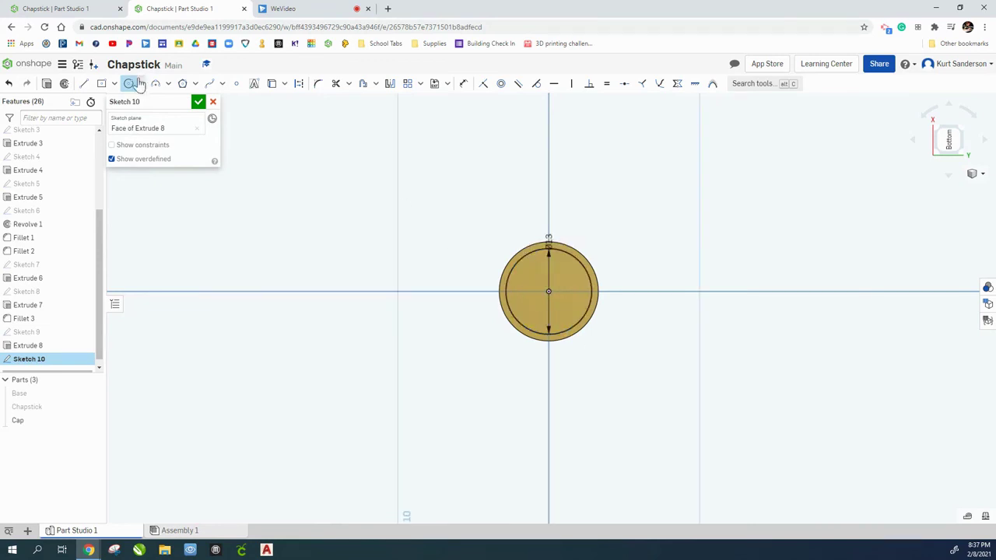
pyautogui.click(200, 104)
# Hollow out the Cap by extruding the 13 mm circle 14 mm deep as a removal.
pyautogui.moveTo(594, 173); pyautogui.dragTo(604, 192, button='right')
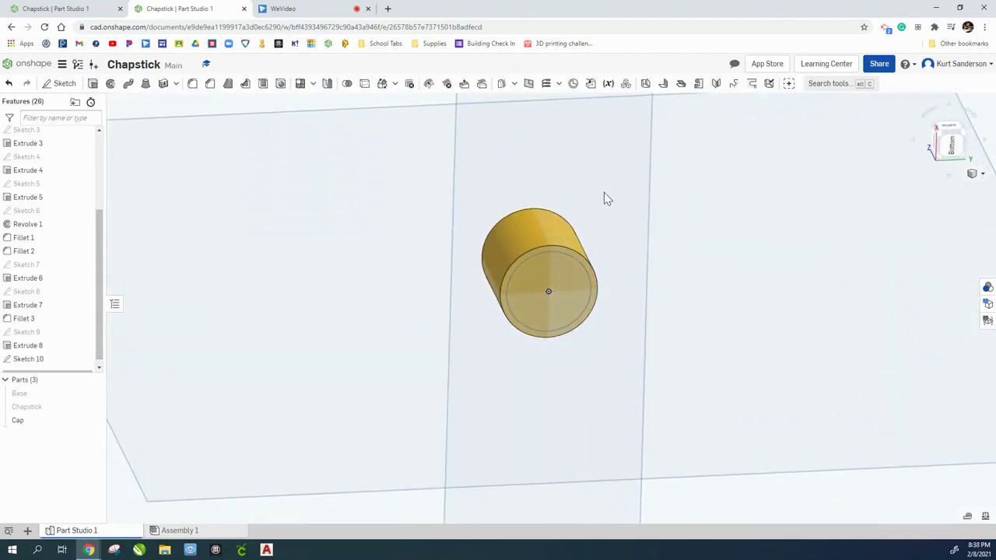
pyautogui.click(92, 83)
pyautogui.click(530, 278)
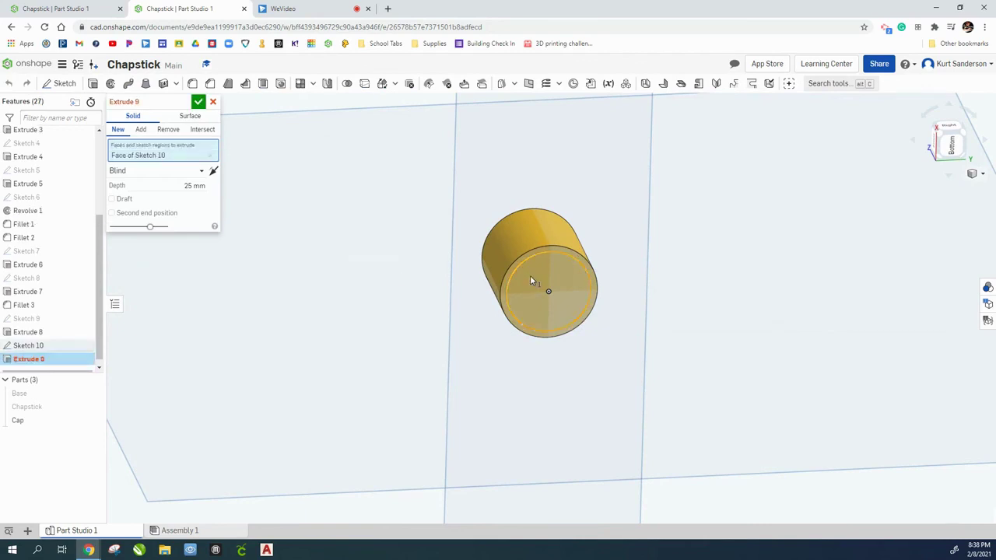
pyautogui.click(168, 129)
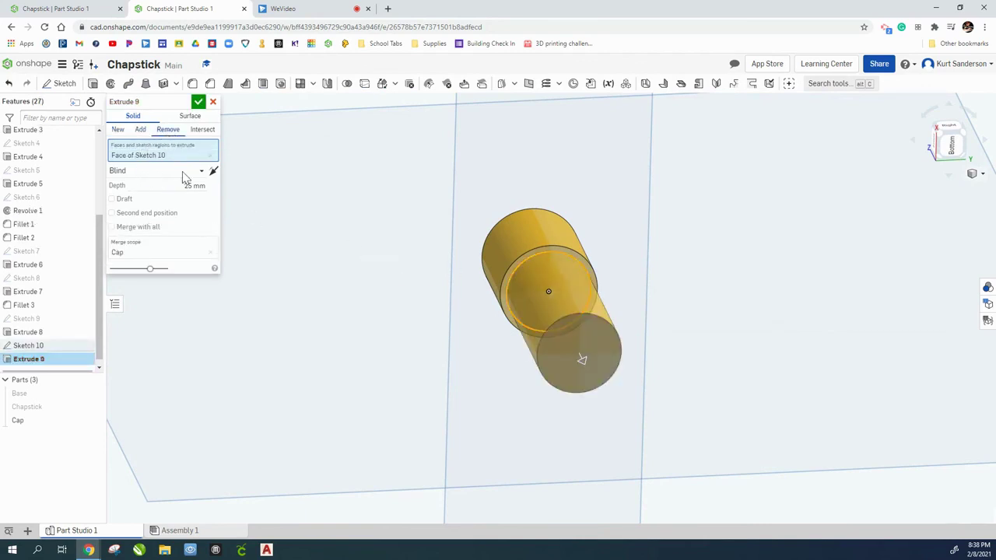
pyautogui.click(191, 185)
pyautogui.write('1')
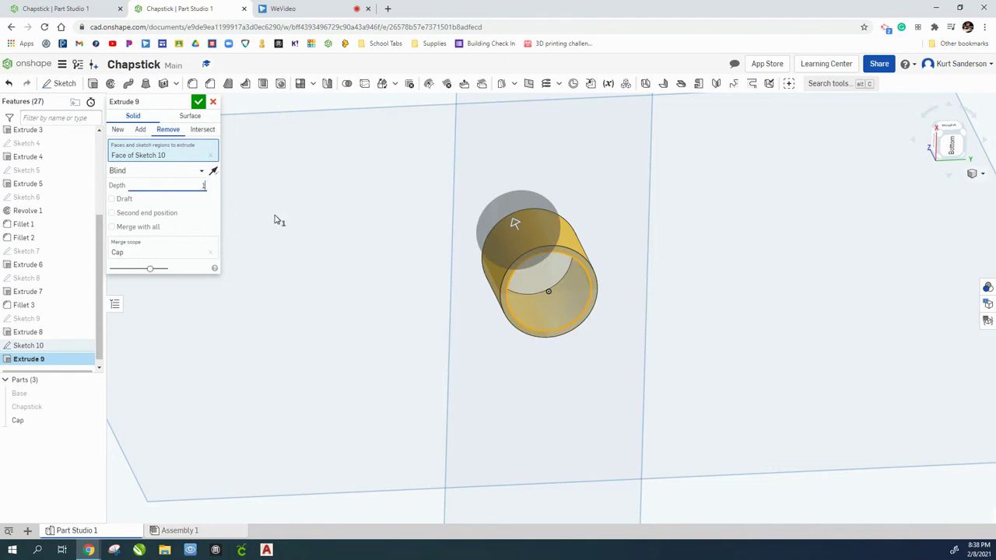
pyautogui.write('4')
pyautogui.press('Return')
pyautogui.moveTo(599, 182); pyautogui.dragTo(466, 183, button='right')
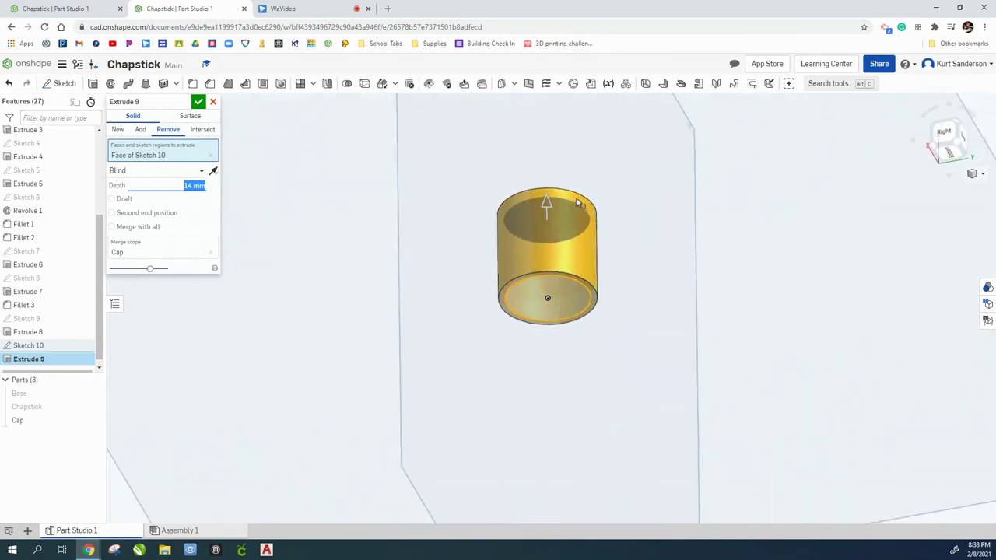
pyautogui.click(198, 102)
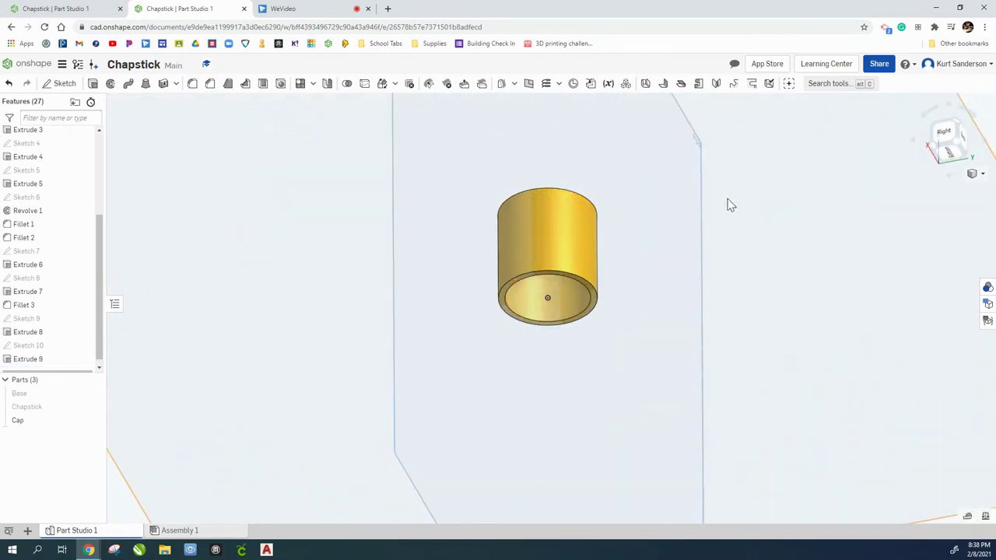
# Hide the reference planes' clutter from consideration and round the Cap's top outer edge with a 0.5 mm fillet.
pyautogui.moveTo(644, 192); pyautogui.dragTo(690, 219, button='right')
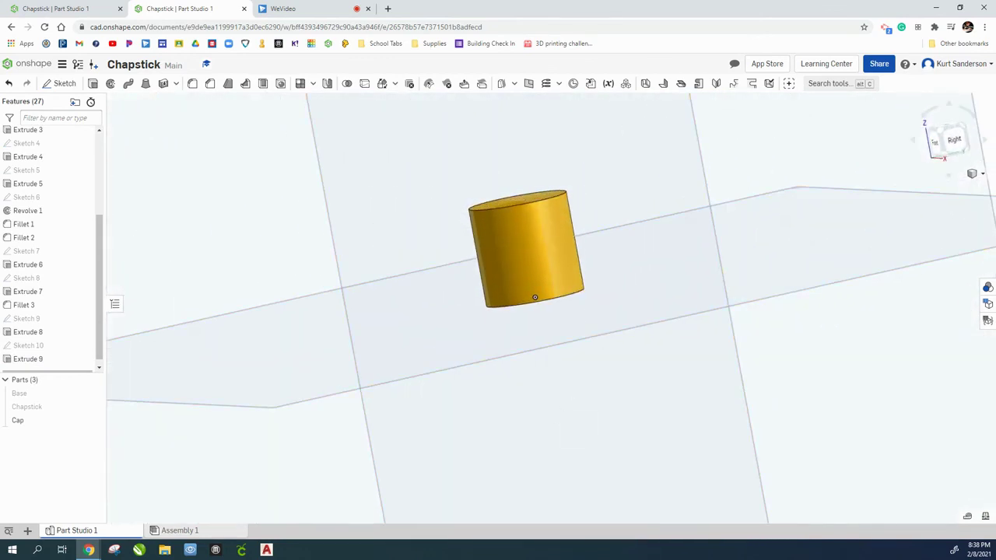
pyautogui.press('p')
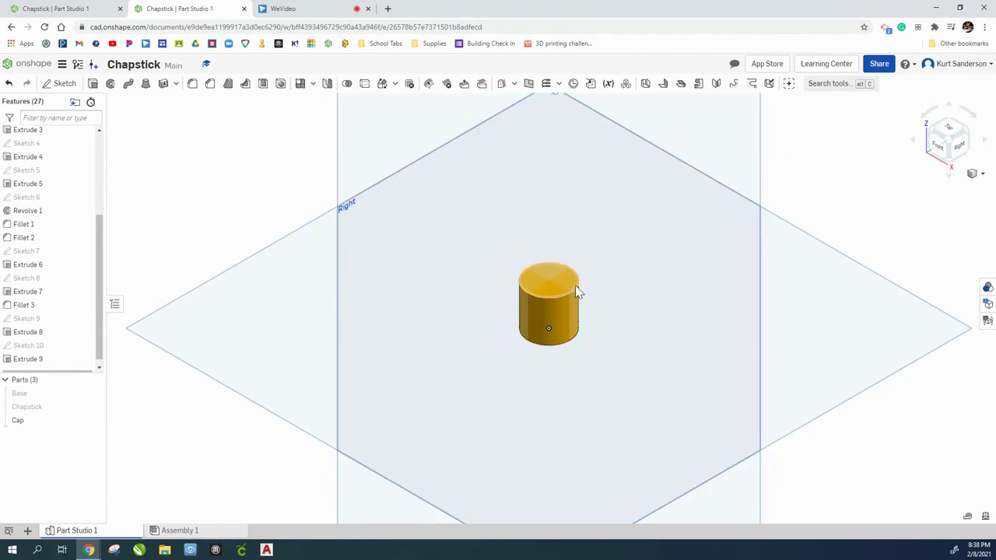
pyautogui.click(192, 84)
pyautogui.click(192, 162)
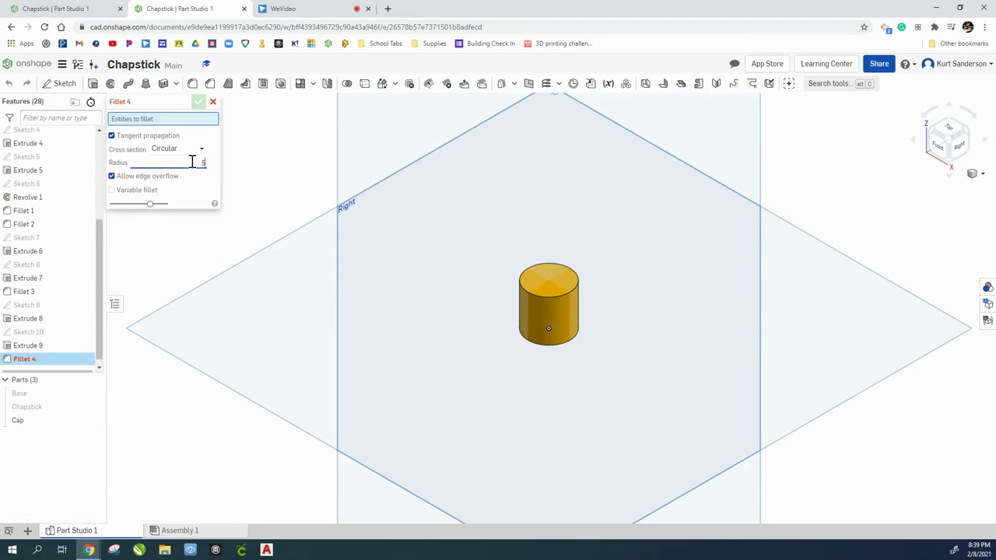
pyautogui.click(525, 292)
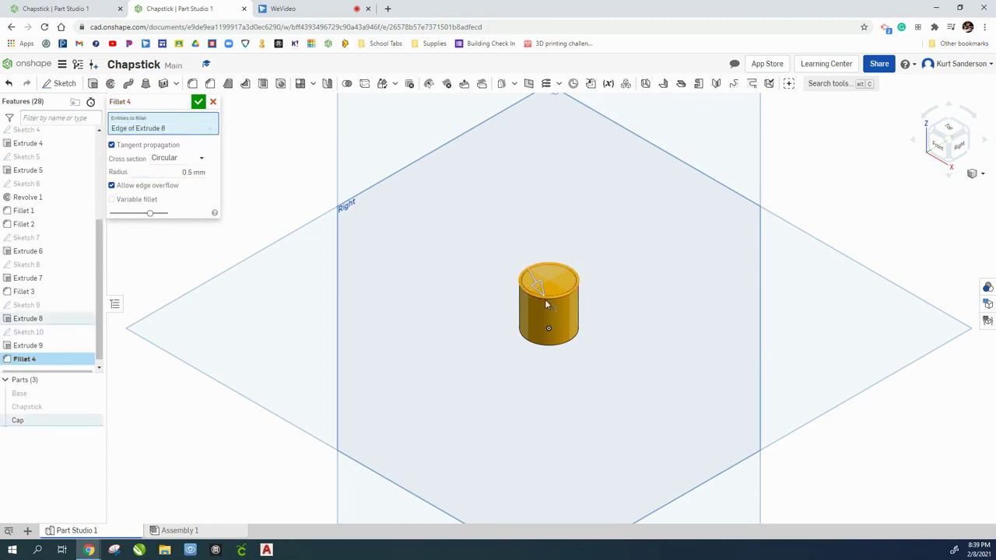
pyautogui.press('f')
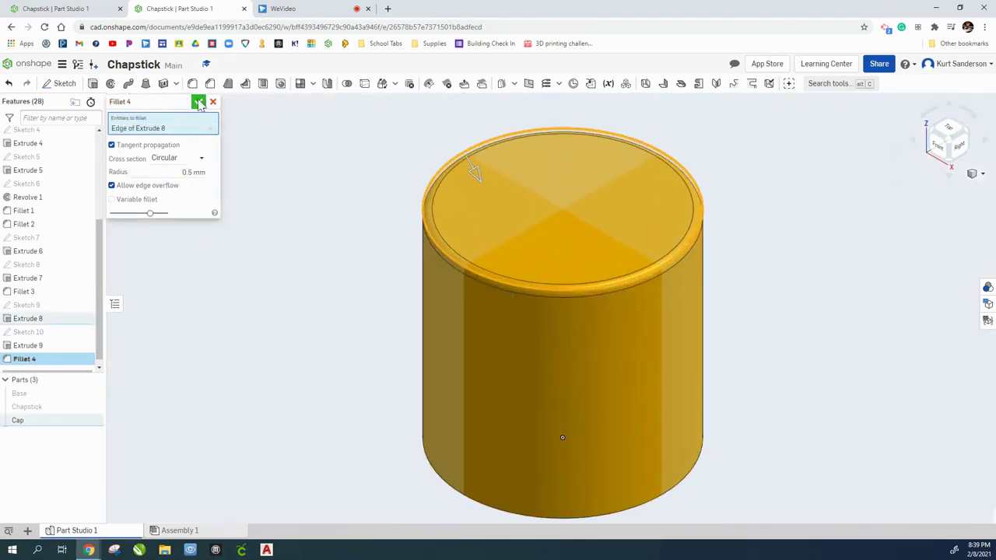
pyautogui.click(199, 102)
pyautogui.scroll(4, 666, 282)
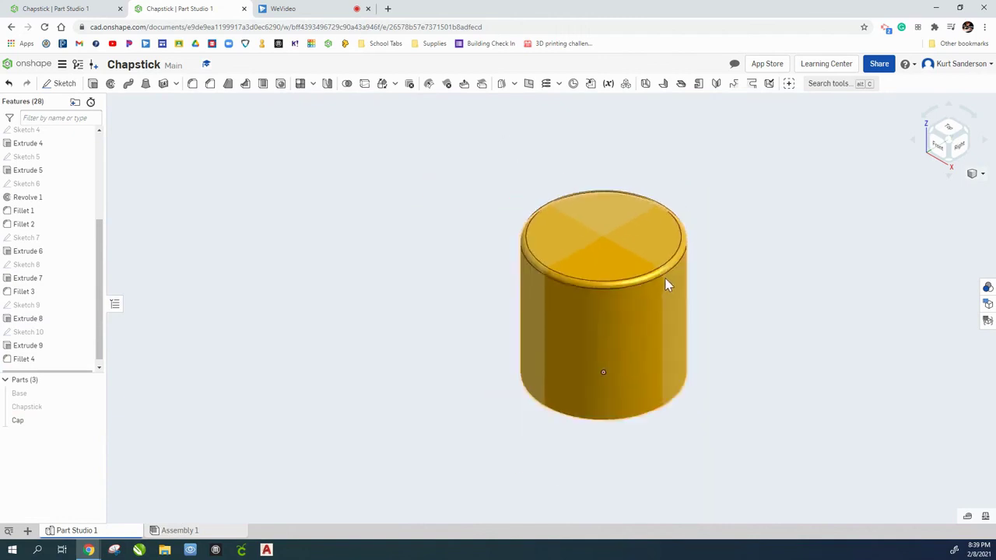
pyautogui.moveTo(715, 297)
pyautogui.mouseDown(button='right')
pyautogui.moveTo(711, 280)
pyautogui.moveTo(730, 293)
pyautogui.mouseUp(button='right')
pyautogui.scroll(4, 738, 303)
pyautogui.moveTo(755, 318); pyautogui.dragTo(586, 295, button='middle')
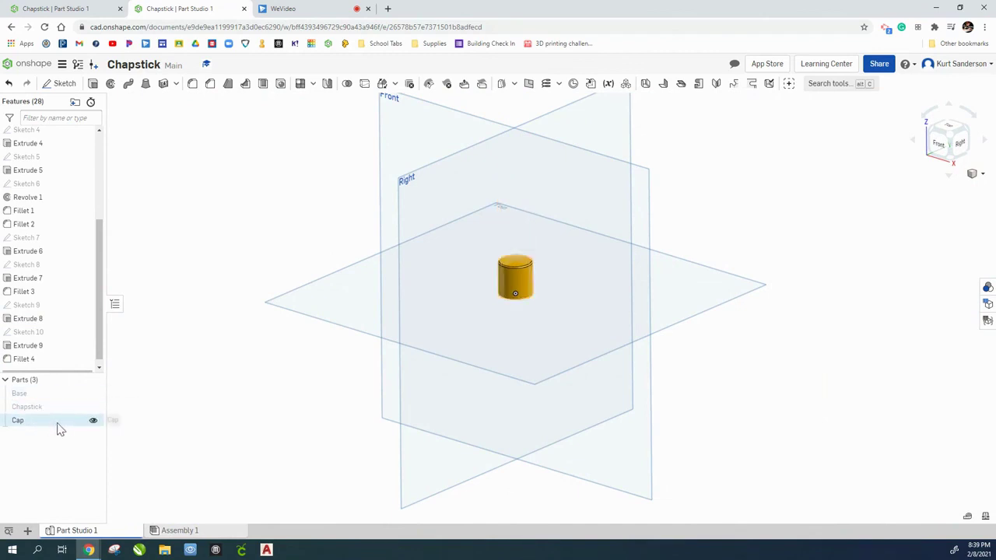
# Open Assembly 1 and insert the Base part near the origin.
pyautogui.moveTo(186, 532)
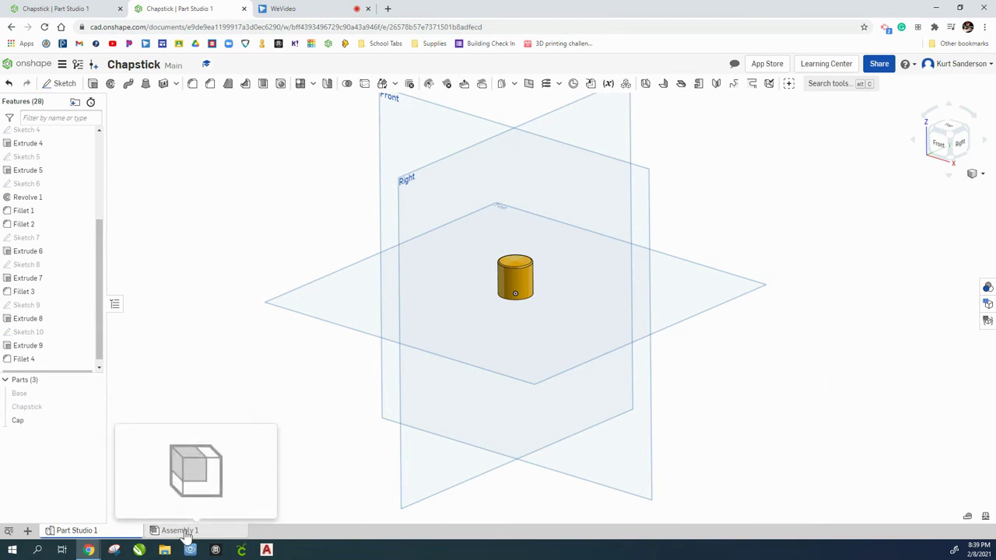
pyautogui.click(186, 532)
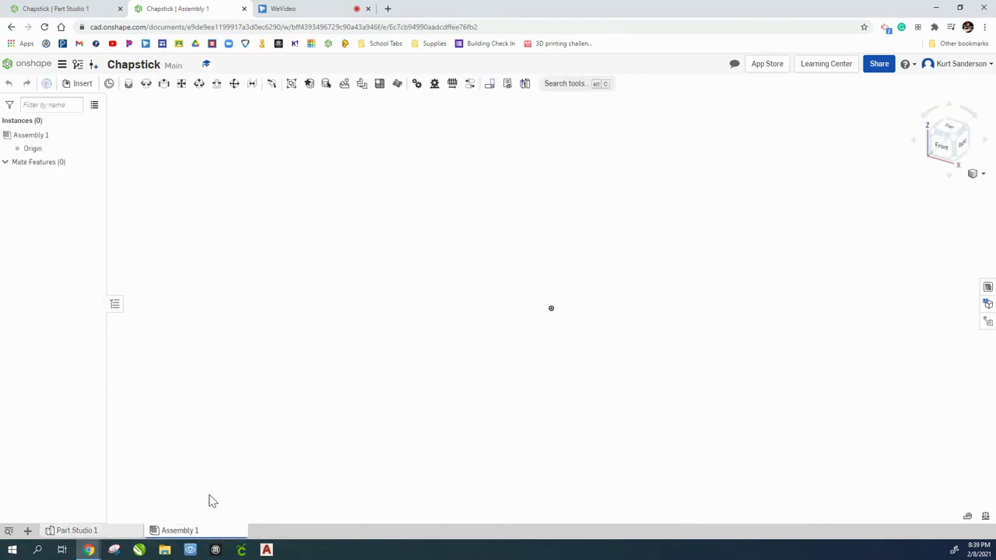
pyautogui.click(80, 83)
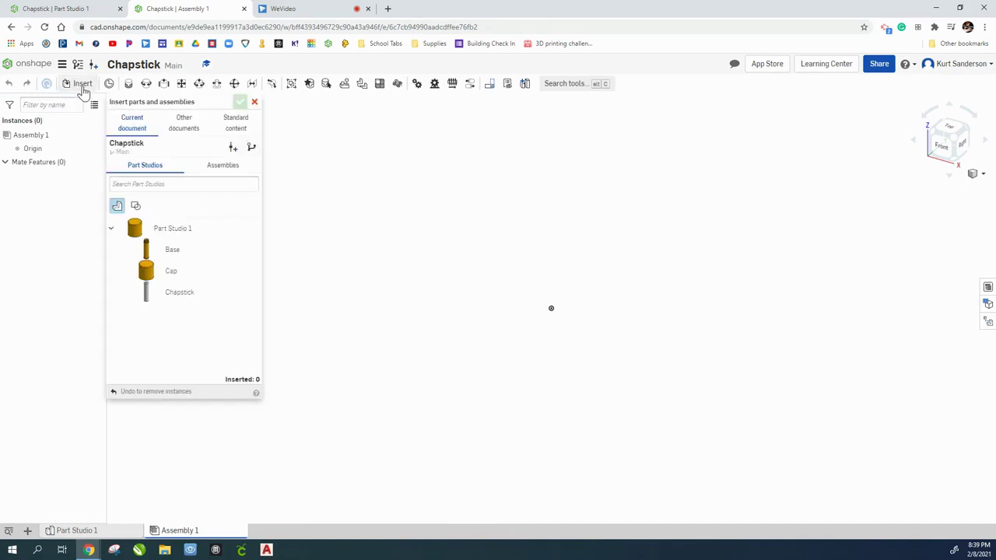
pyautogui.click(176, 253)
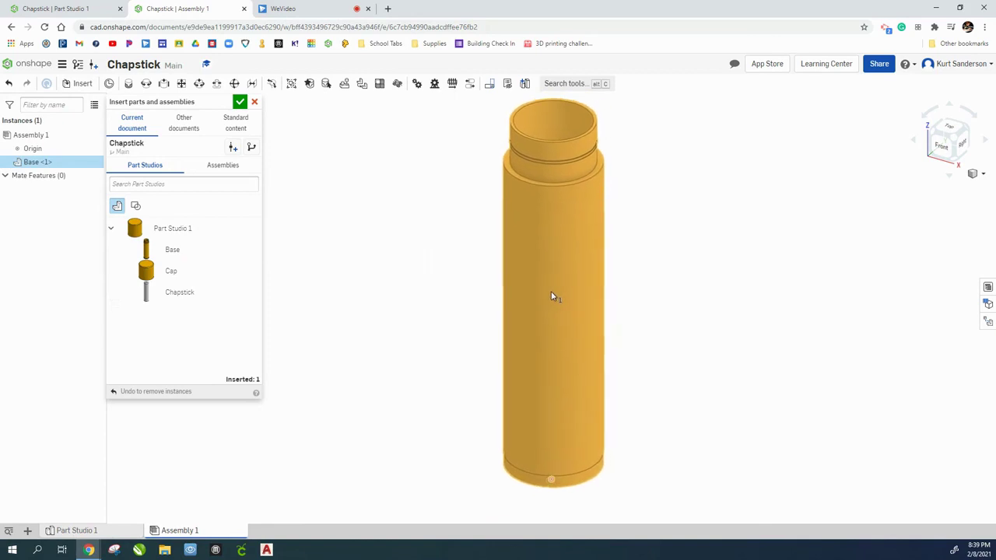
pyautogui.click(548, 296)
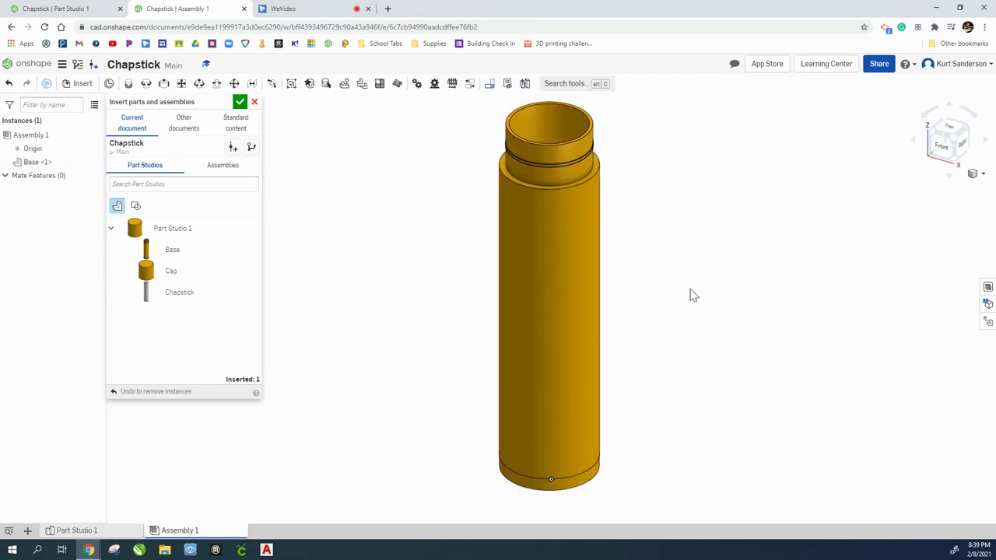
# Shift the Base part slightly and fix it in place in the assembly.
pyautogui.moveTo(602, 273)
pyautogui.mouseDown()
pyautogui.moveTo(726, 262)
pyautogui.moveTo(524, 251)
pyautogui.moveTo(606, 277)
pyautogui.moveTo(565, 276)
pyautogui.moveTo(580, 298)
pyautogui.mouseUp()
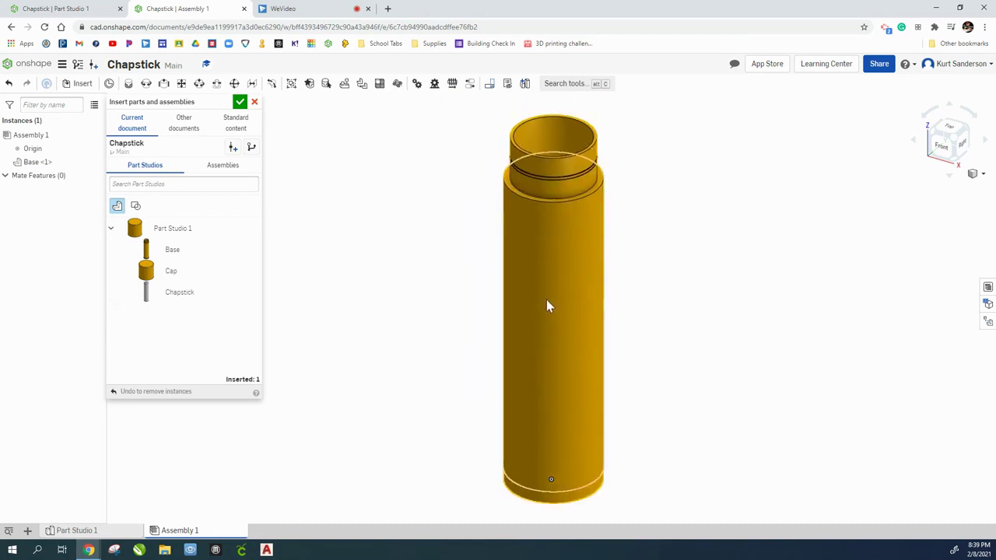
pyautogui.rightClick(546, 299)
pyautogui.click(604, 390)
pyautogui.moveTo(588, 279); pyautogui.dragTo(616, 271)
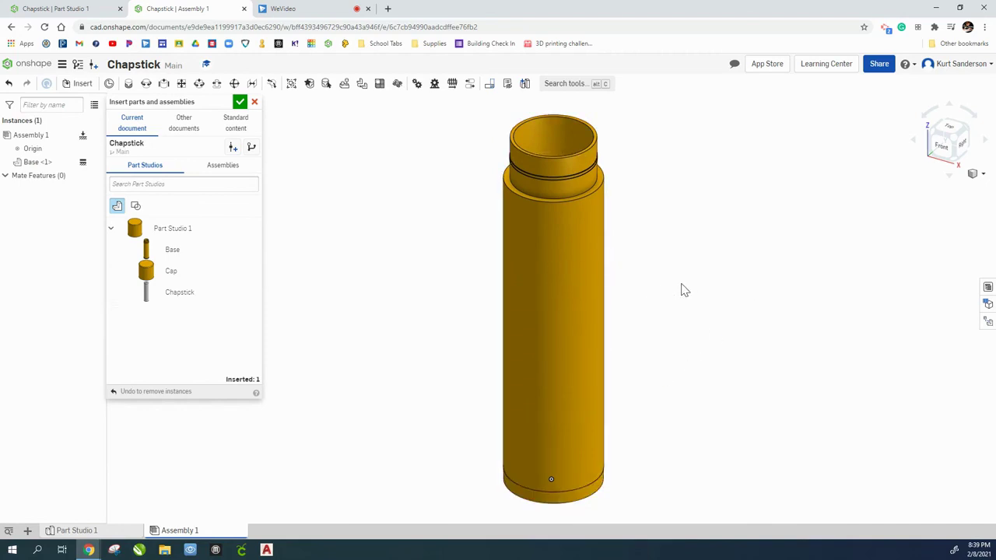
# Insert the Chapstick and Cap parts into the assembly, placing one on each side of the Base.
pyautogui.click(184, 295)
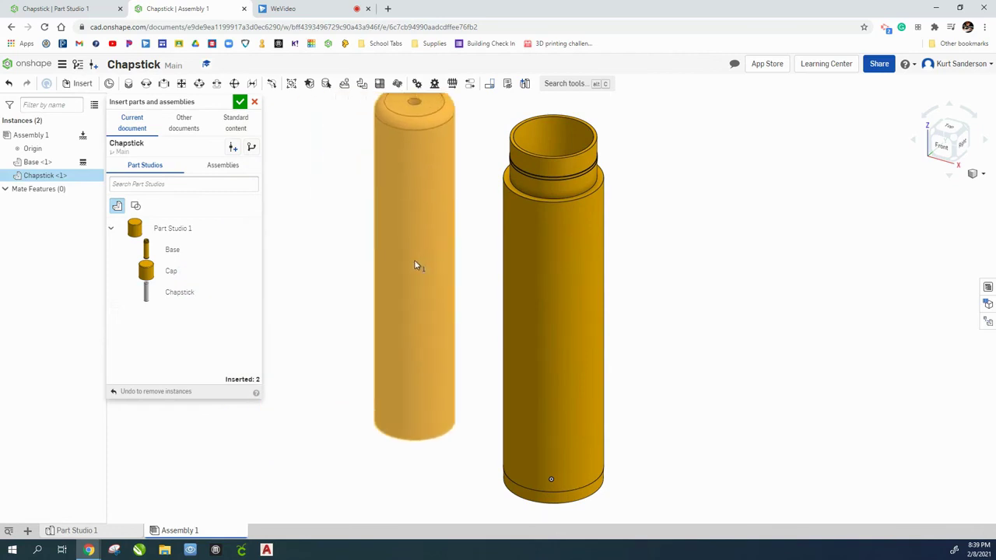
pyautogui.click(400, 294)
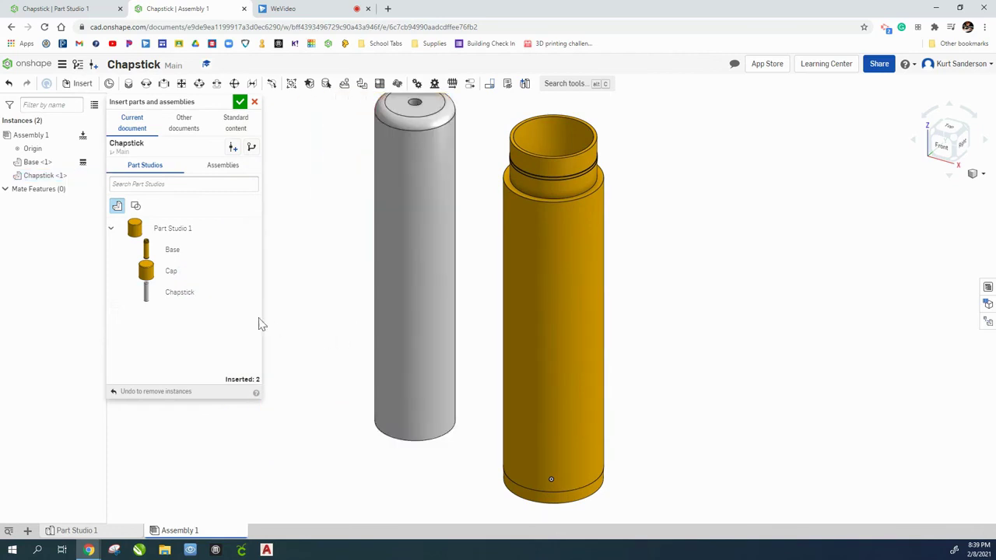
pyautogui.click(173, 272)
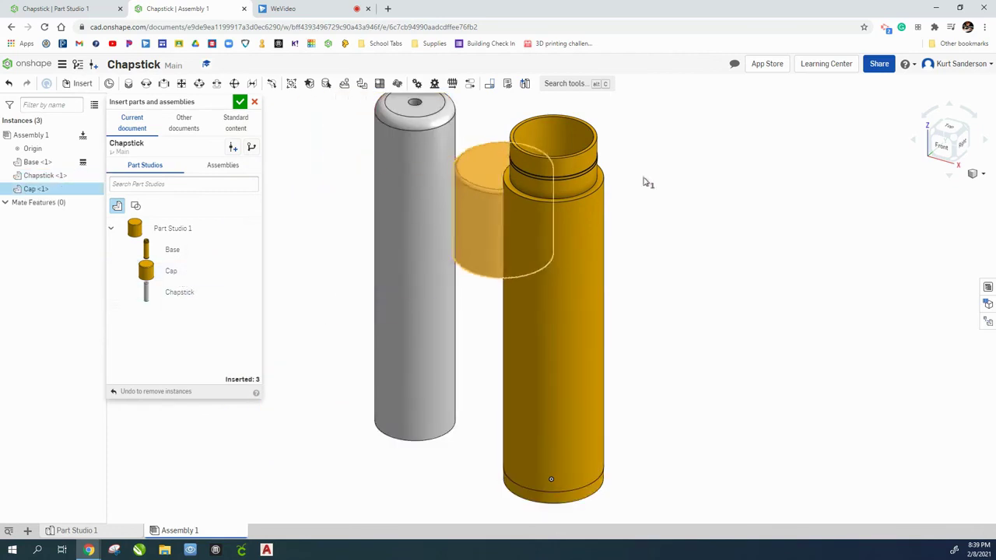
pyautogui.click(743, 229)
pyautogui.moveTo(638, 240); pyautogui.dragTo(618, 281, button='middle')
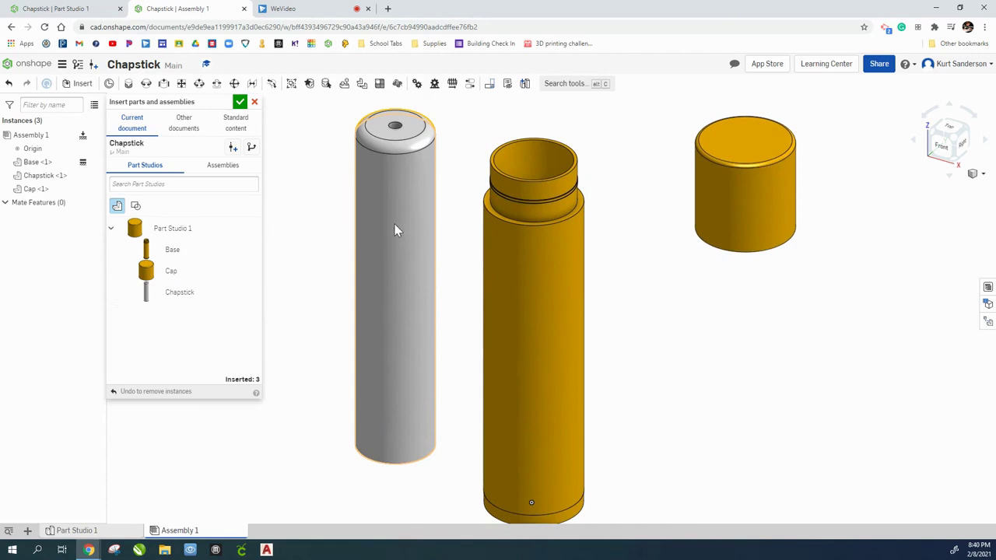
pyautogui.click(240, 102)
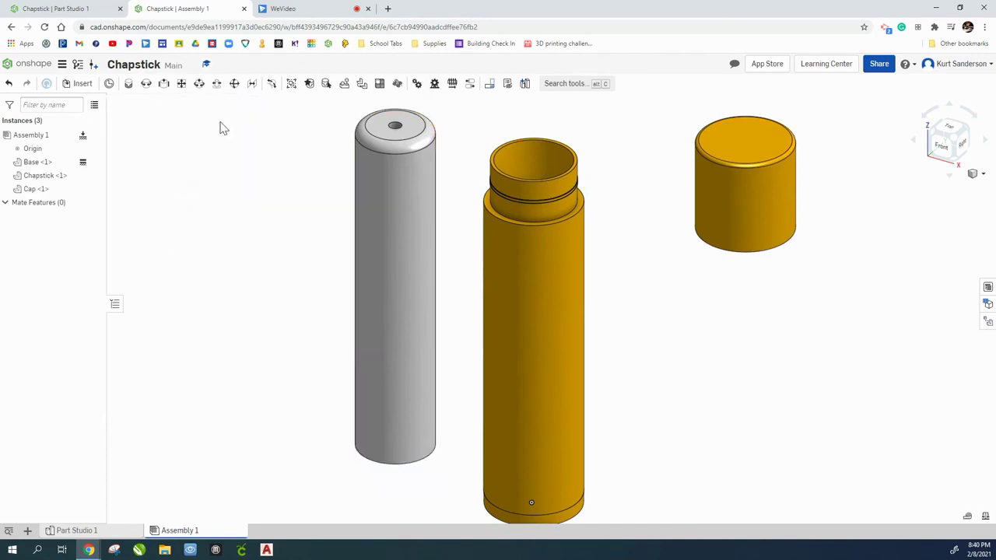
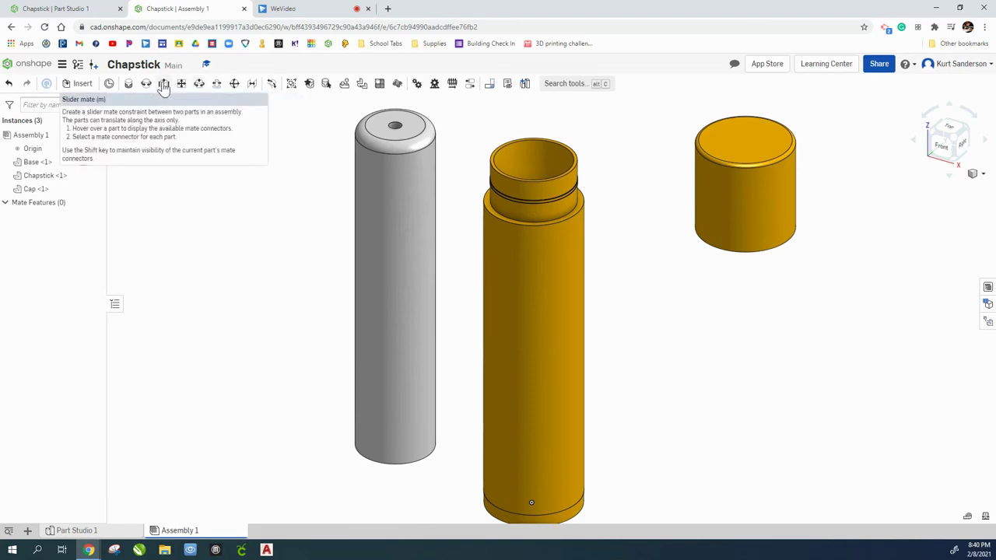
# Add a slider mate joining the centre of the Base's top opening to the centre of the Chapstick's bottom face.
pyautogui.click(163, 84)
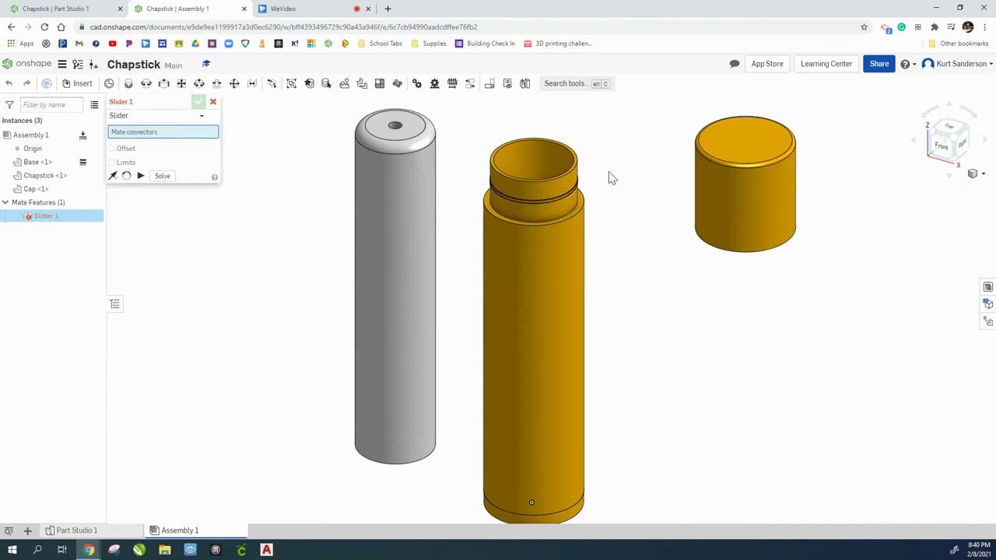
pyautogui.moveTo(613, 145); pyautogui.dragTo(615, 182, button='right')
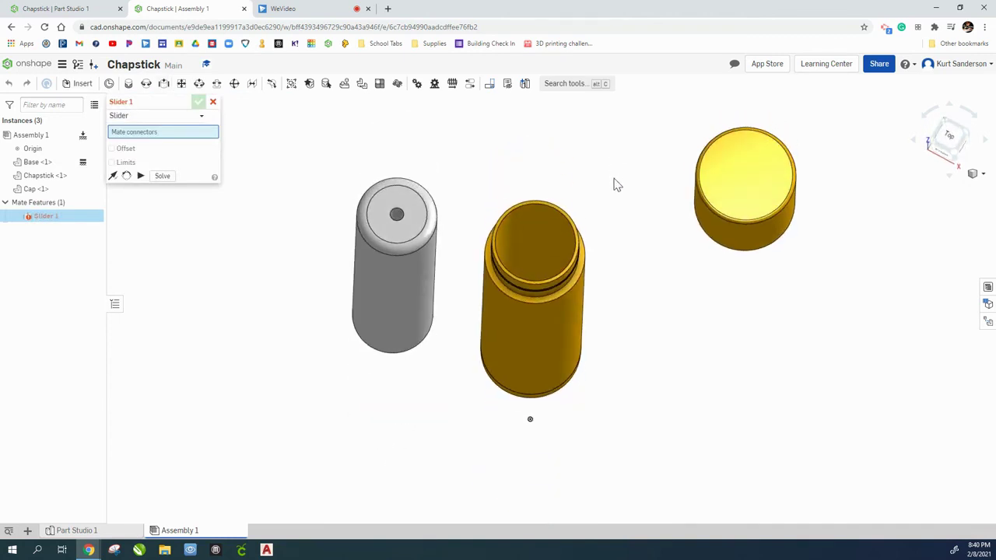
pyautogui.click(535, 242)
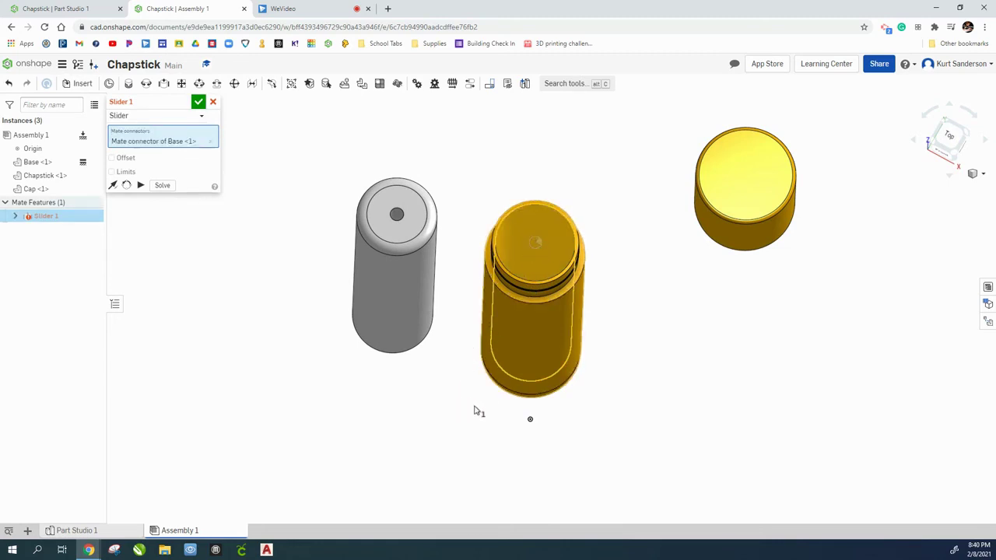
pyautogui.moveTo(476, 410); pyautogui.dragTo(511, 305, button='right')
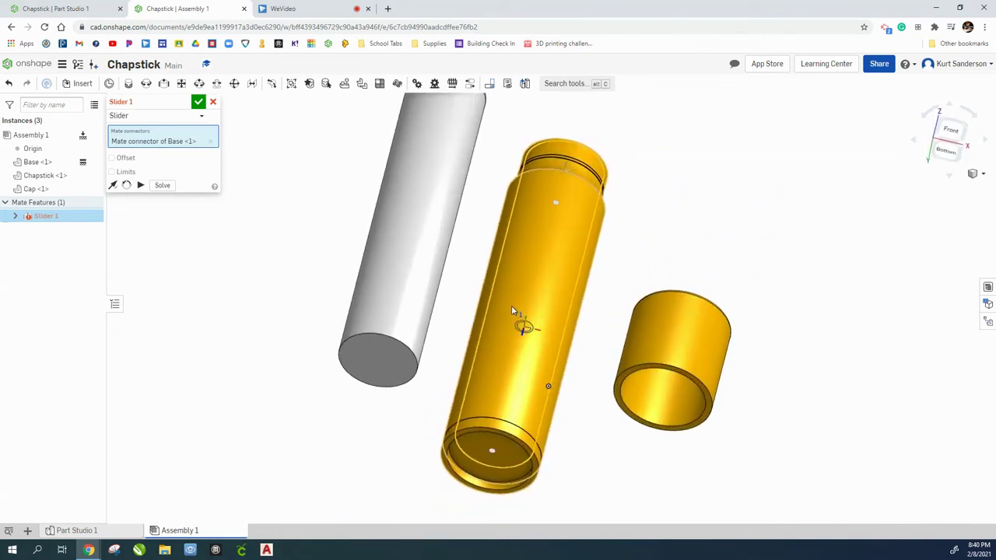
pyautogui.click(379, 360)
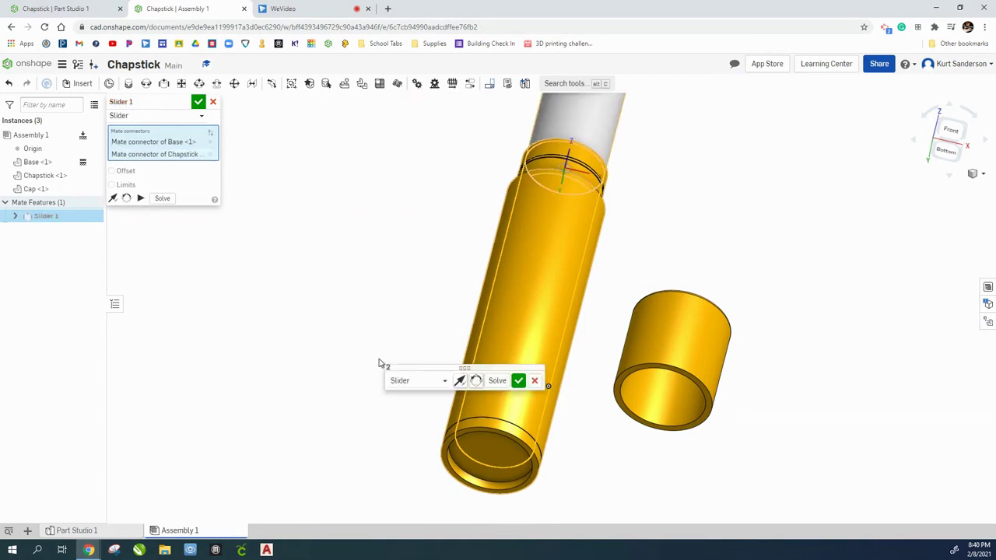
pyautogui.click(518, 381)
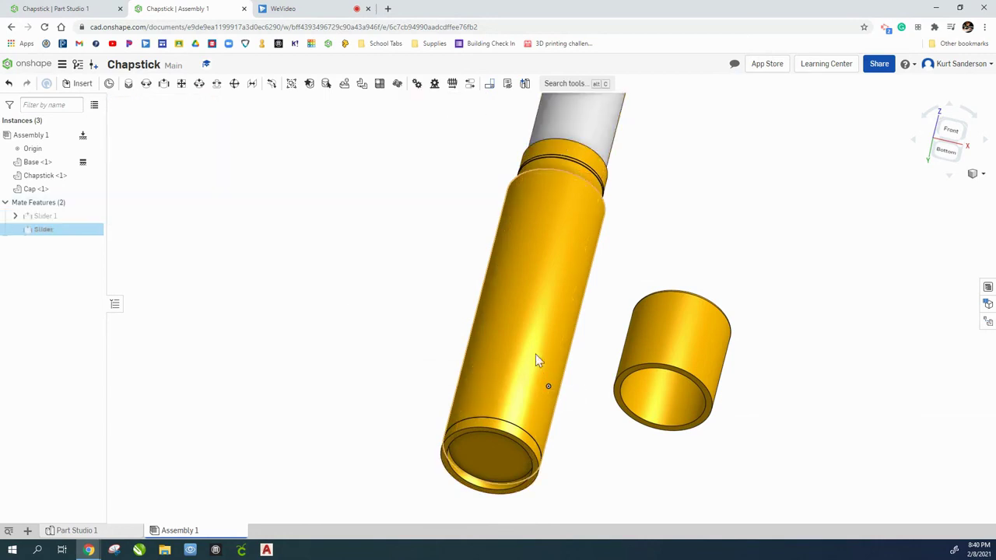
pyautogui.moveTo(381, 258); pyautogui.dragTo(357, 311, button='right')
pyautogui.scroll(-2, 358, 310)
pyautogui.scroll(-2, 389, 226)
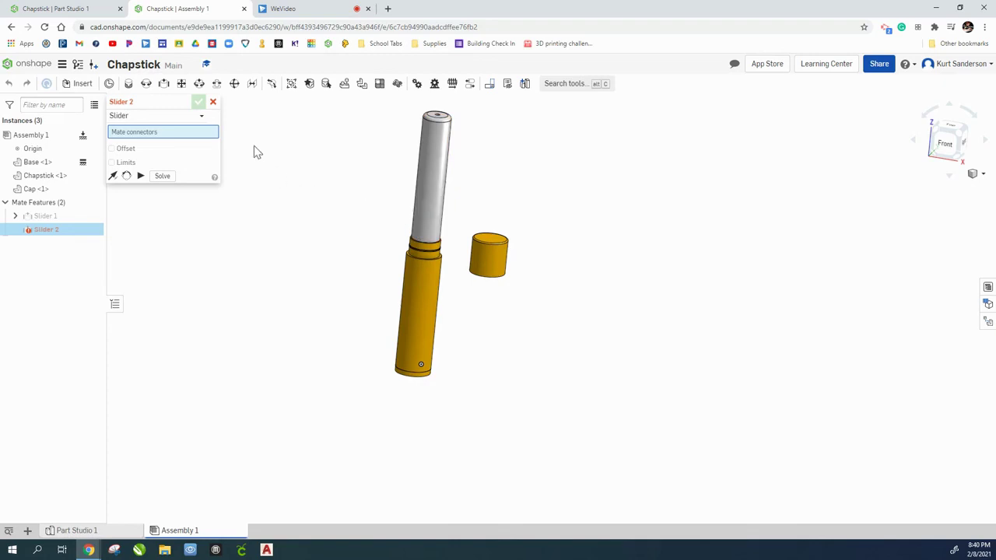
pyautogui.click(213, 103)
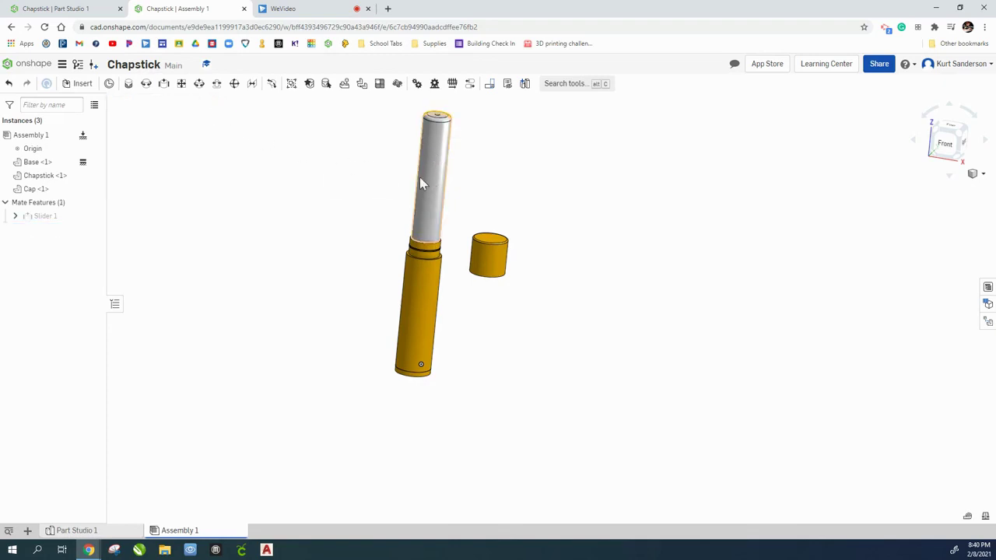
# Slide the Chapstick down into the Base until only its rounded tip sticks out of the opening.
pyautogui.moveTo(439, 142); pyautogui.dragTo(430, 259)
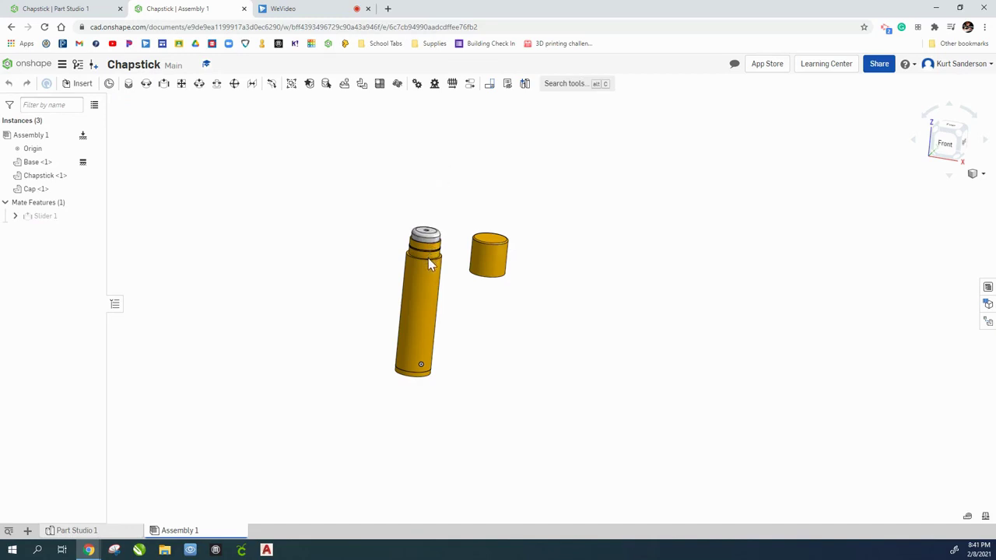
pyautogui.moveTo(430, 259); pyautogui.dragTo(428, 261)
pyautogui.moveTo(504, 305); pyautogui.dragTo(482, 303, button='right')
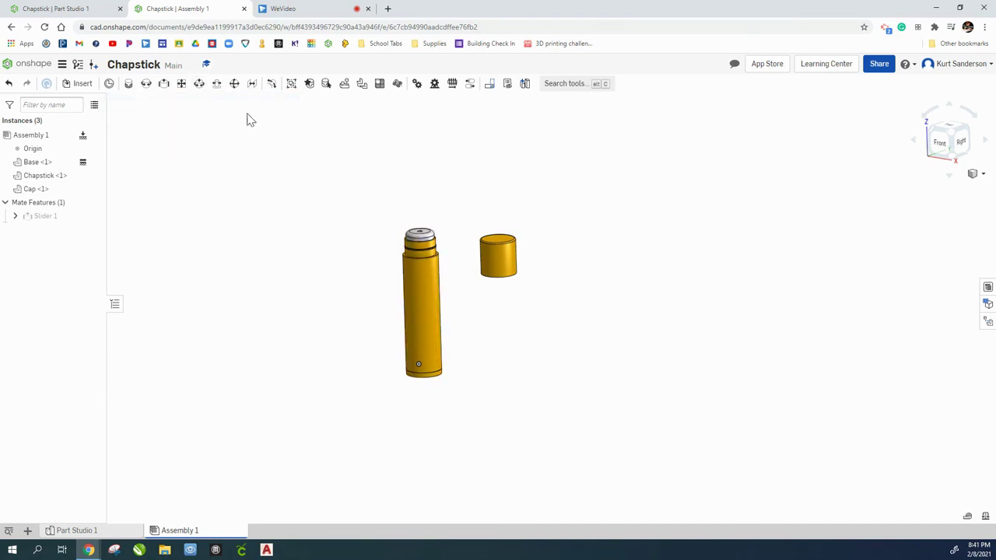
# Add a cylindrical mate joining the centre of the Chapstick's top to the centre of the Cap's open end.
pyautogui.click(199, 84)
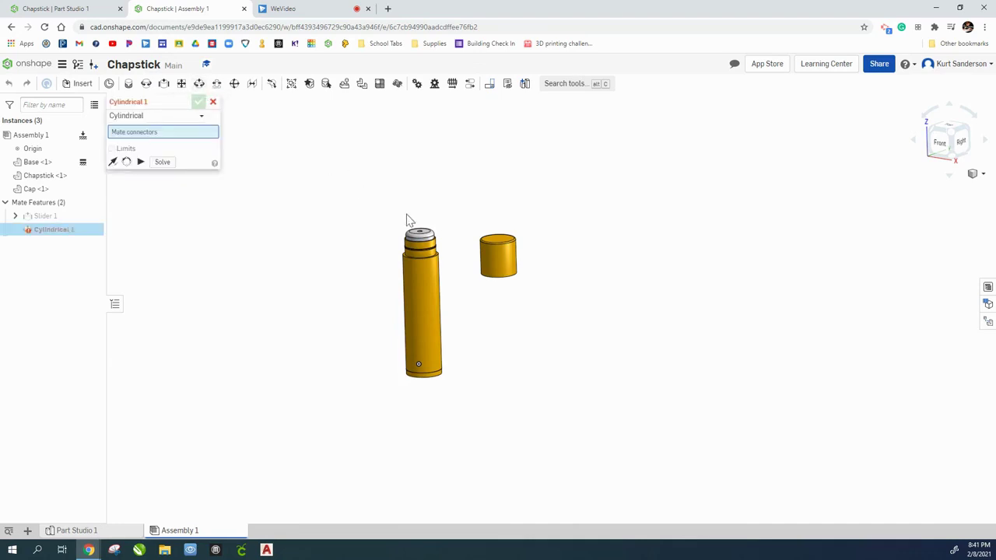
pyautogui.moveTo(437, 198); pyautogui.dragTo(442, 235, button='right')
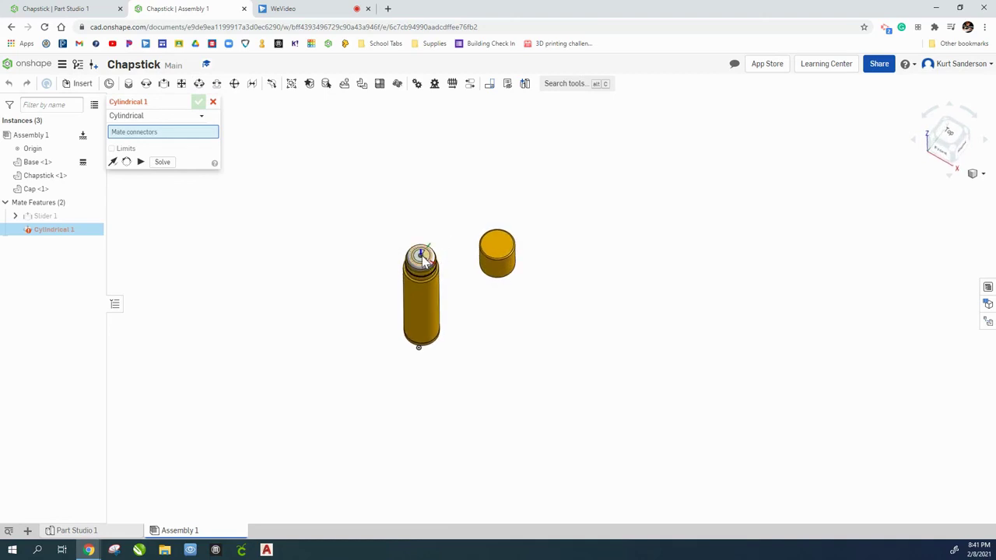
pyautogui.click(423, 258)
pyautogui.moveTo(515, 313); pyautogui.dragTo(502, 220, button='right')
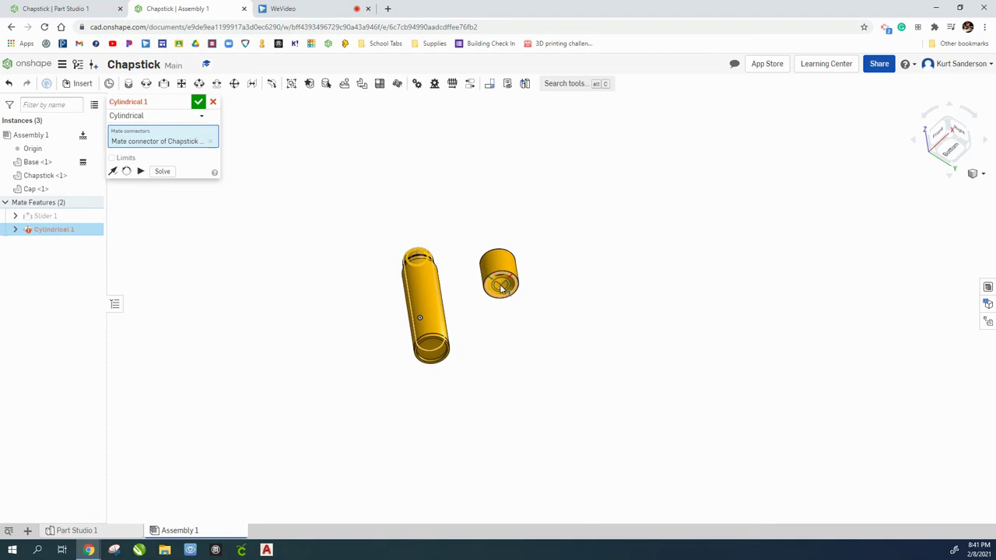
pyautogui.click(502, 288)
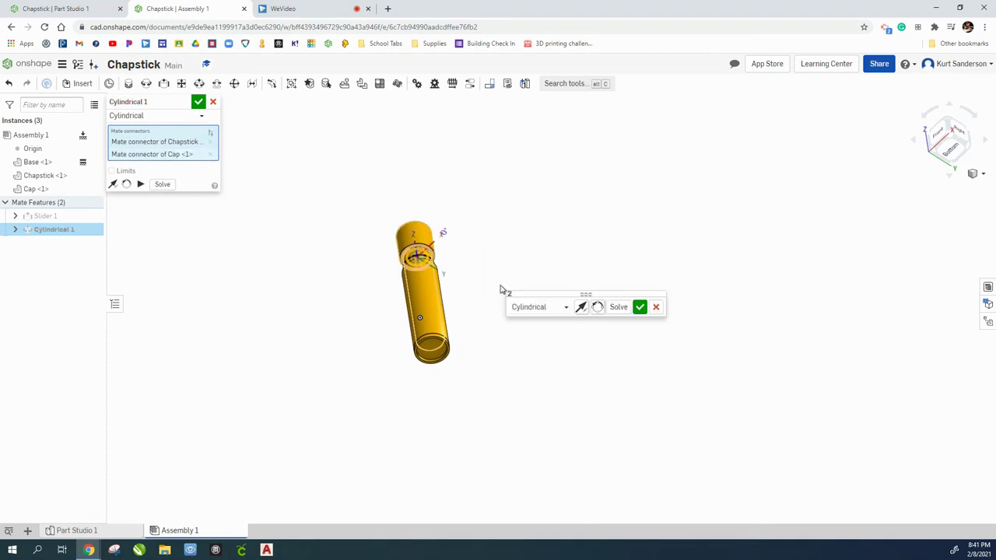
pyautogui.click(638, 307)
pyautogui.moveTo(573, 187); pyautogui.dragTo(602, 225, button='right')
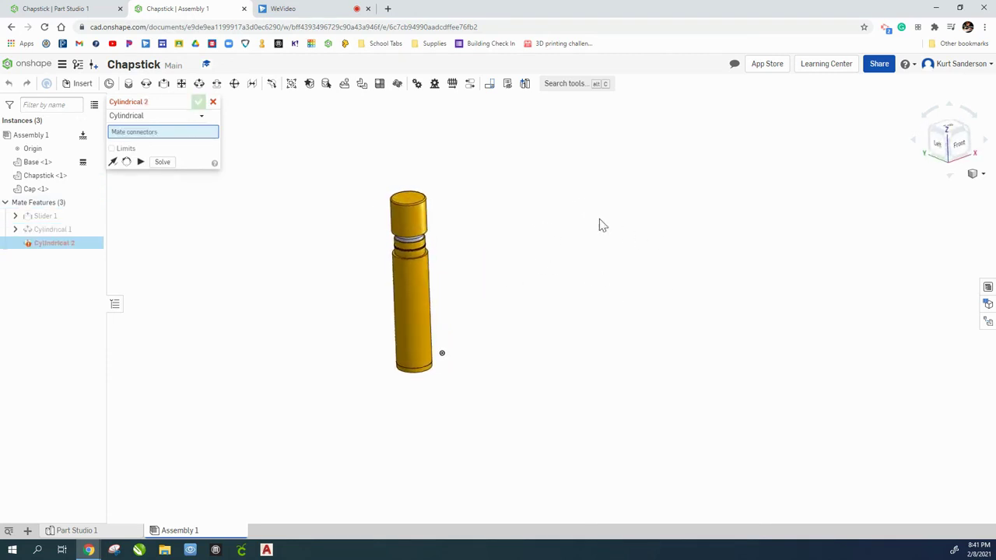
pyautogui.click(212, 102)
# Lift the Cap off along its axis and slide it back down until it seats on the Base's shoulder.
pyautogui.moveTo(416, 208); pyautogui.dragTo(418, 180)
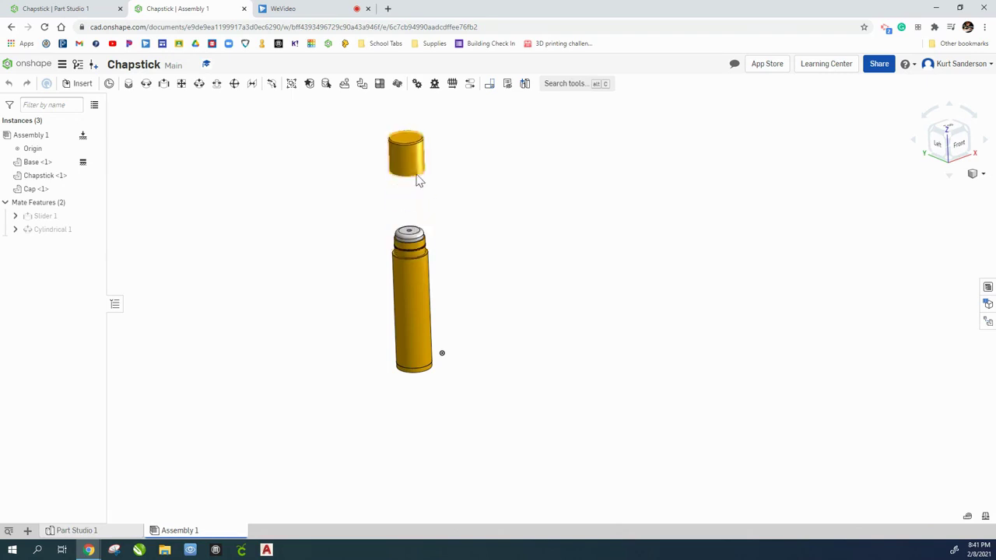
pyautogui.moveTo(420, 241)
pyautogui.mouseDown()
pyautogui.moveTo(418, 216)
pyautogui.moveTo(417, 240)
pyautogui.mouseUp()
pyautogui.moveTo(419, 162); pyautogui.dragTo(411, 224)
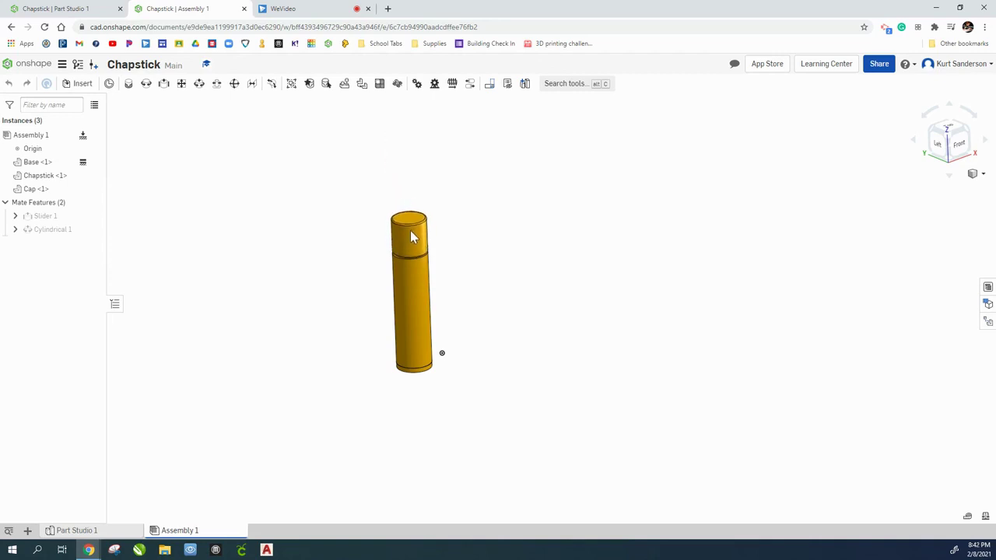